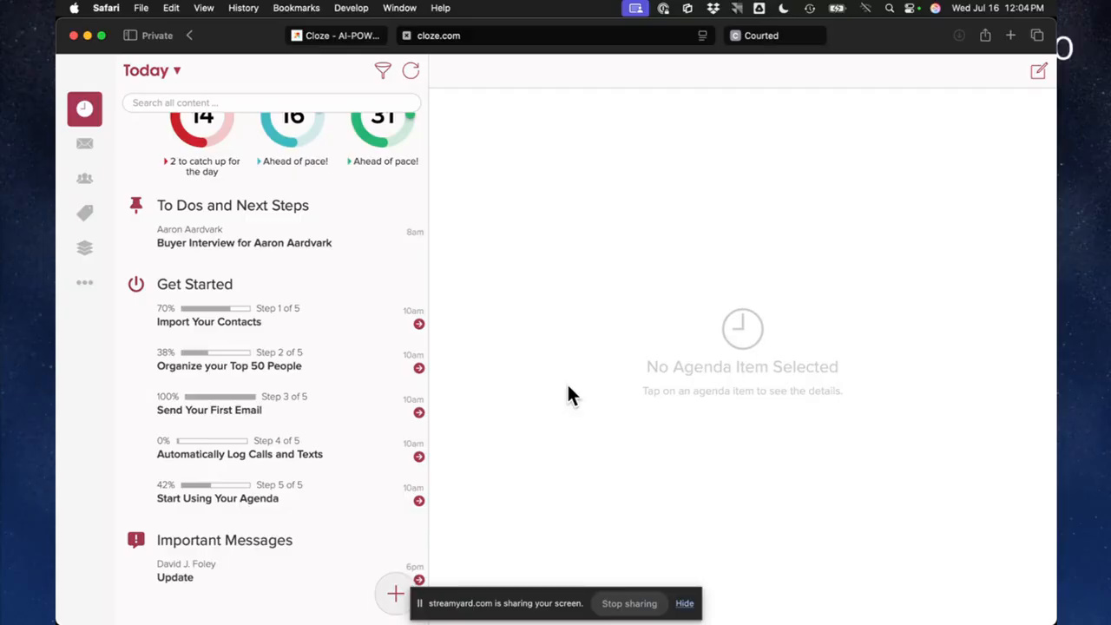
Open the Import Your Contacts task, view the phone contacts import prompt and cancel it
mouse_move(179, 327)
left_click(235, 322)
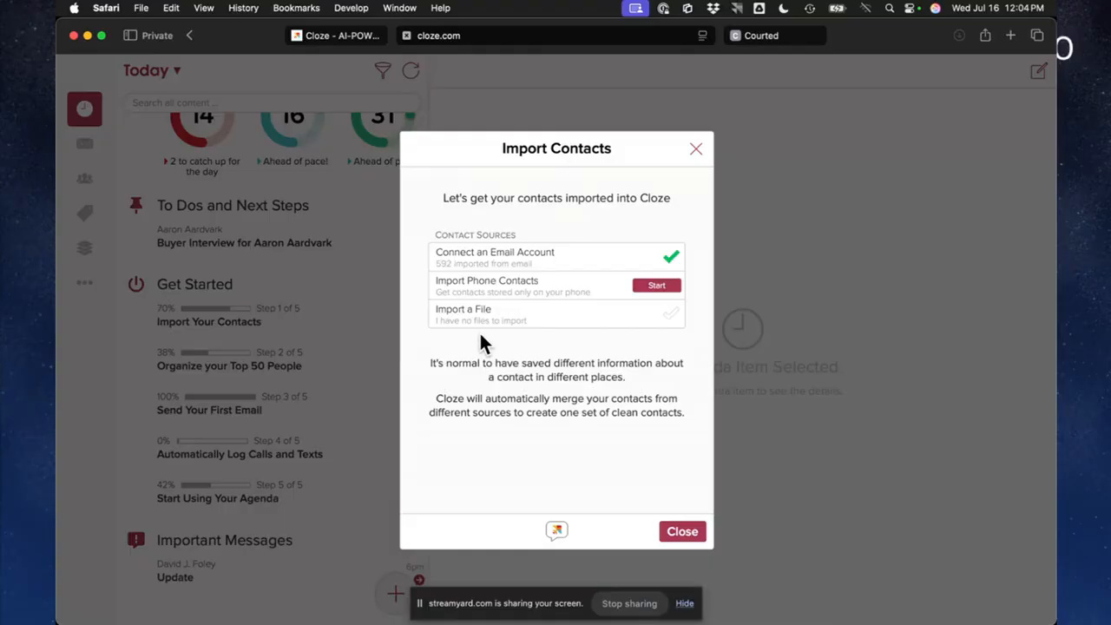
left_click(646, 286)
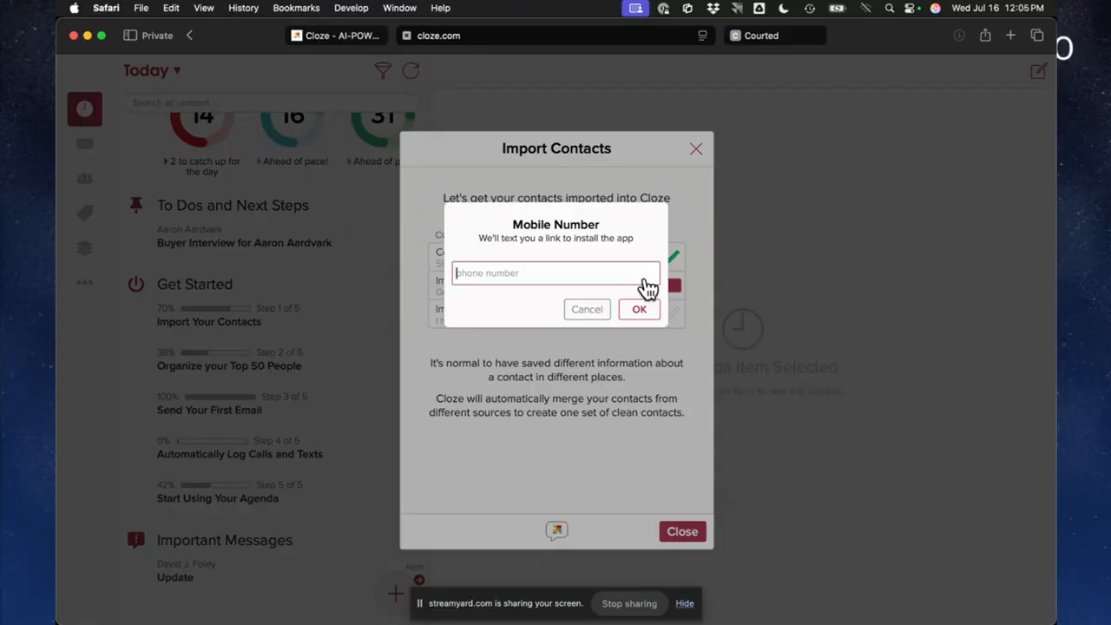
left_click(587, 310)
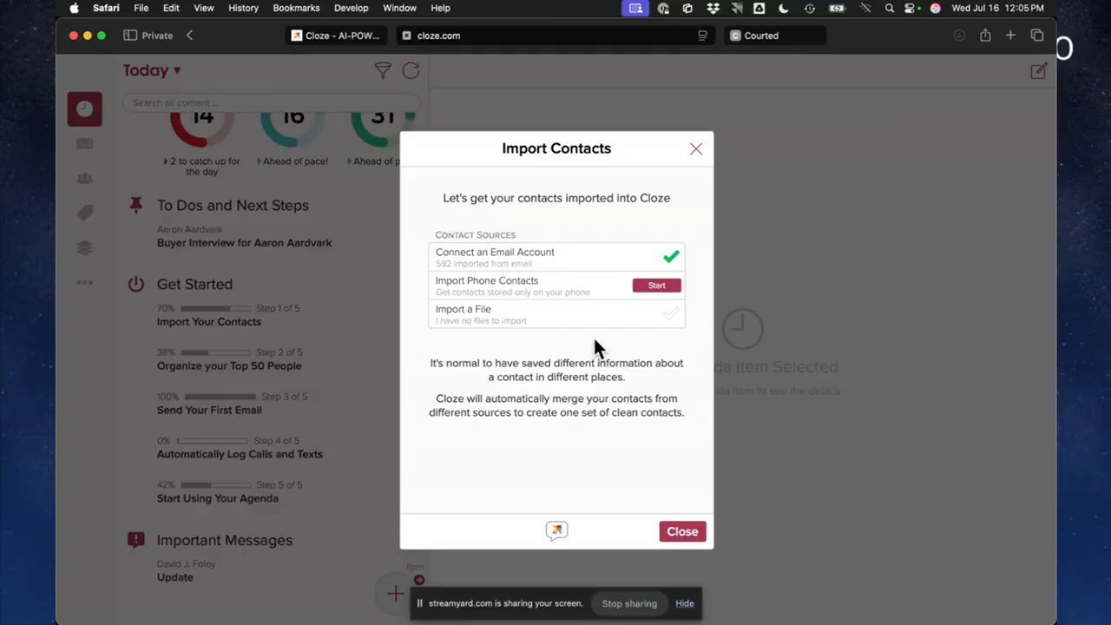
View the support team's file import request, discard the prepared email without sending and close the contact import
left_click(535, 312)
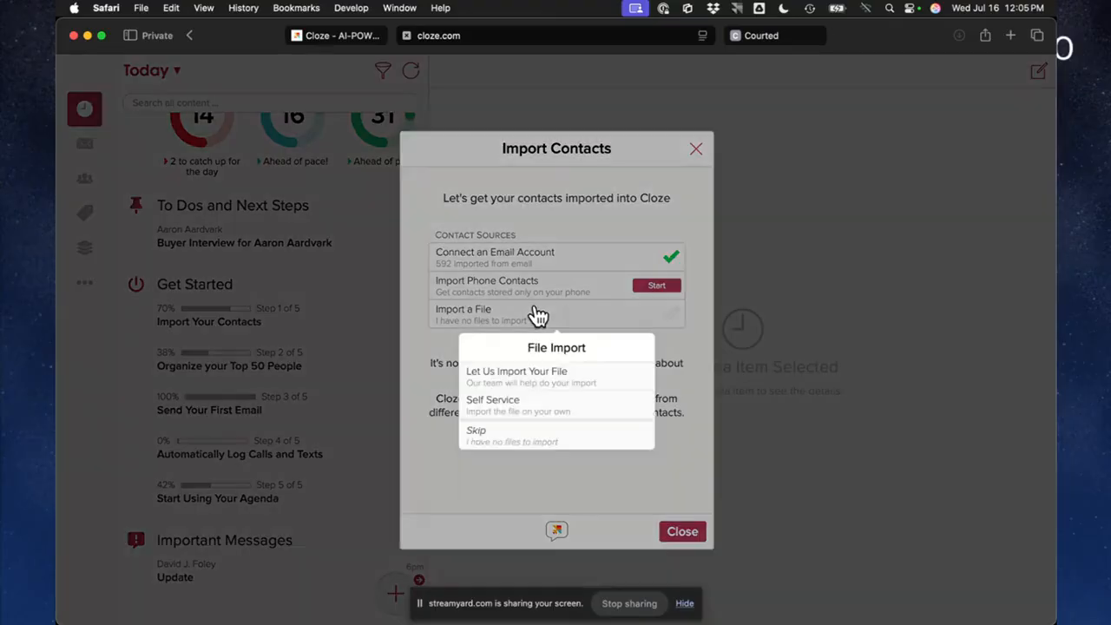
left_click(516, 373)
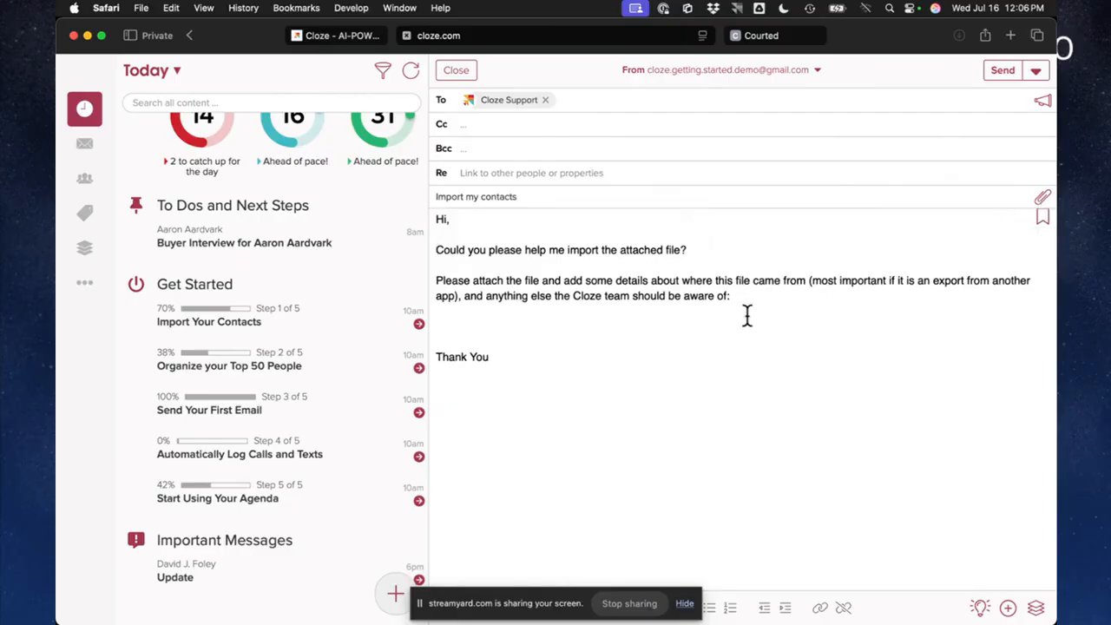
left_click(629, 340)
left_click(456, 75)
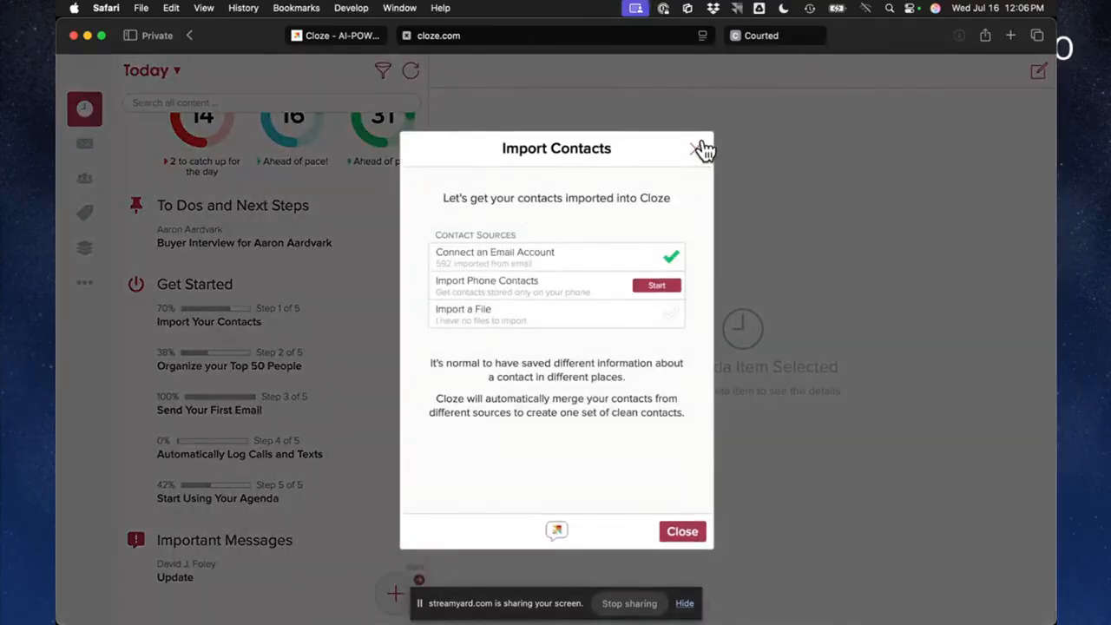
left_click(694, 533)
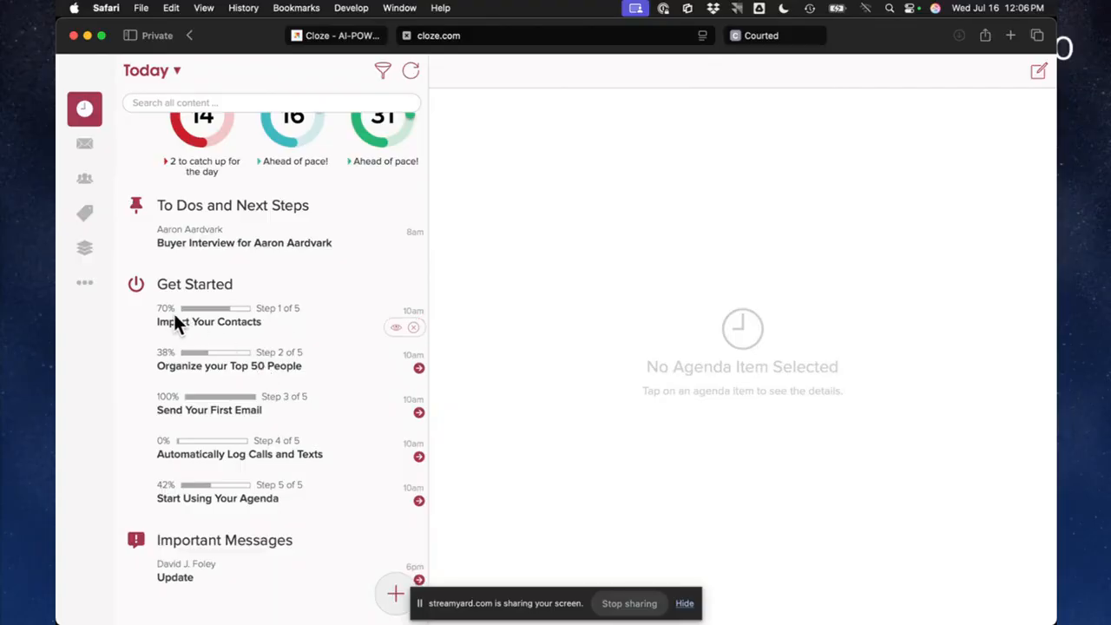
In Organize your Top 50 People, classify five contacts in order as Hot Buyer, Hot Seller, Hot Buyer, In Contract Seller and Warm Seller
left_click(238, 365)
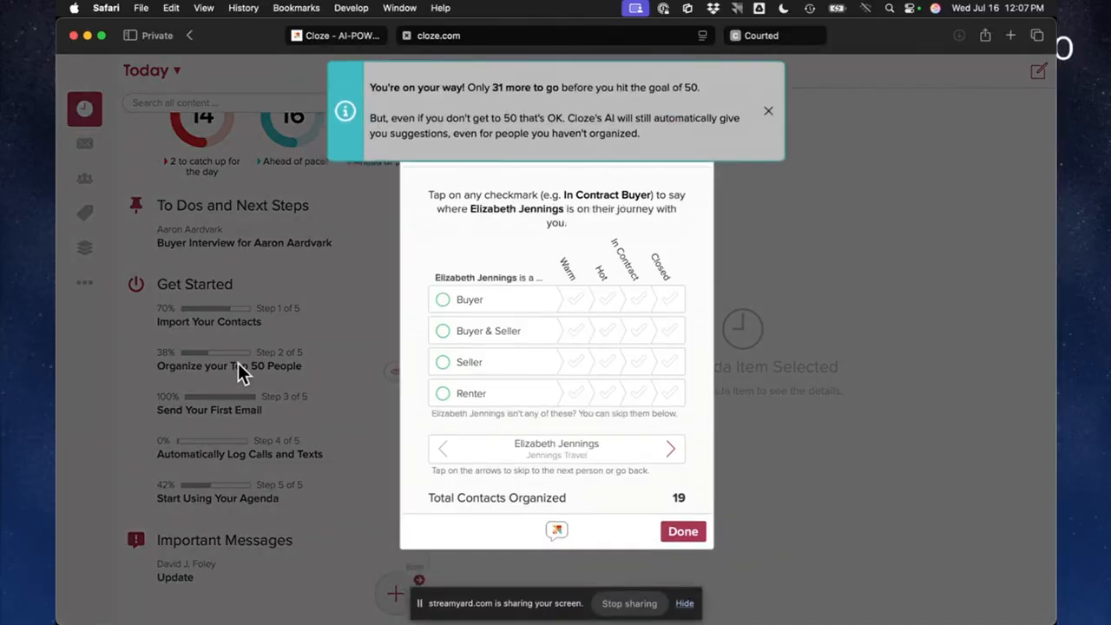
left_click(768, 113)
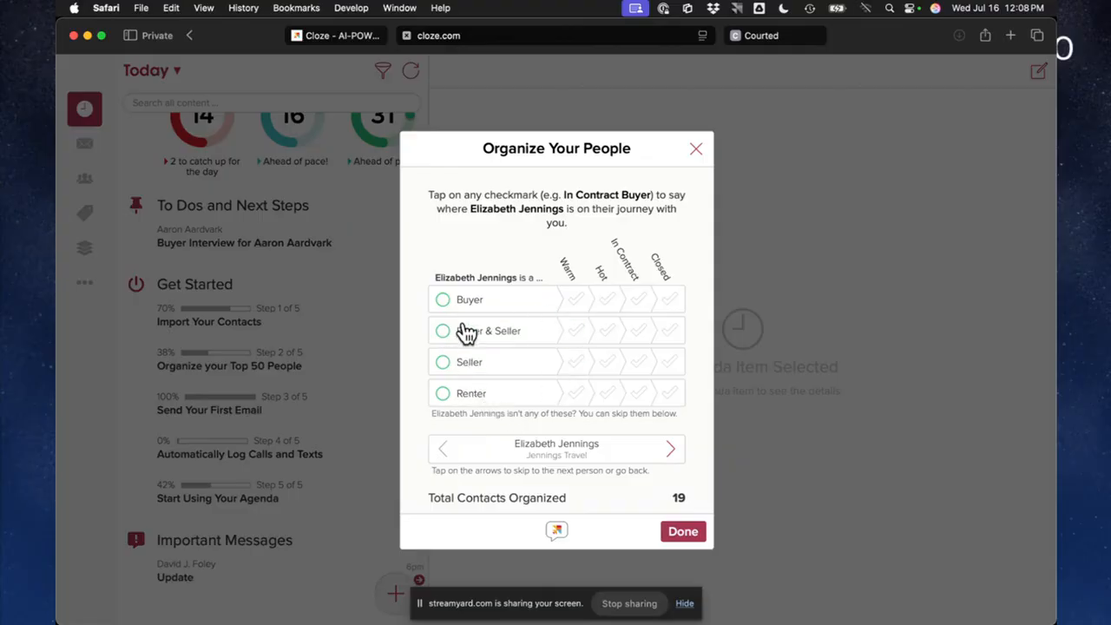
left_click(608, 299)
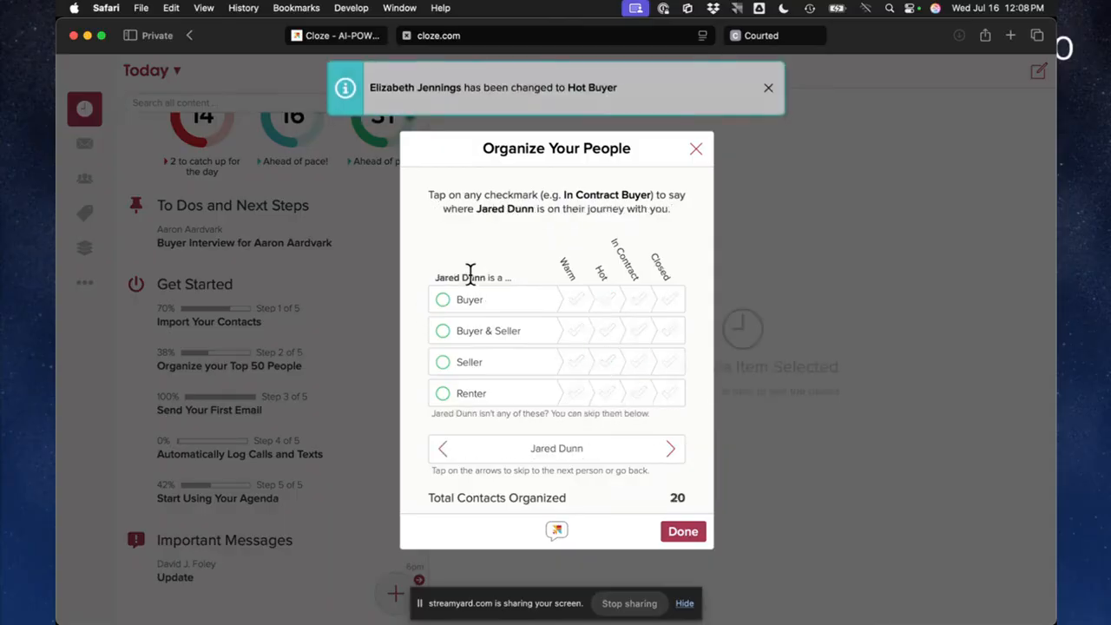
left_click(606, 365)
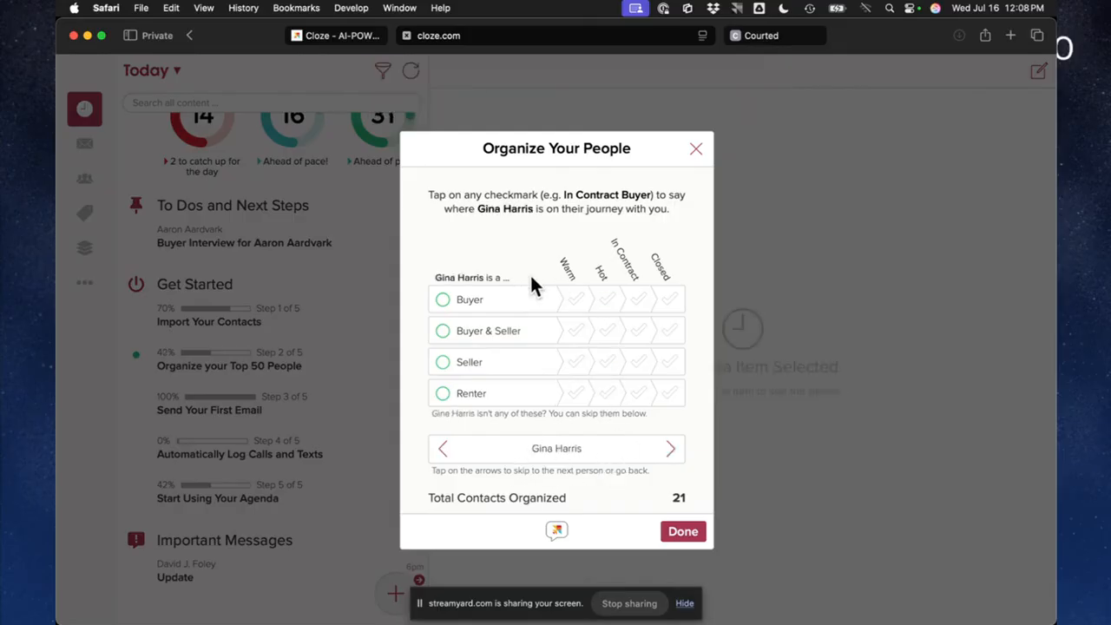
left_click(608, 299)
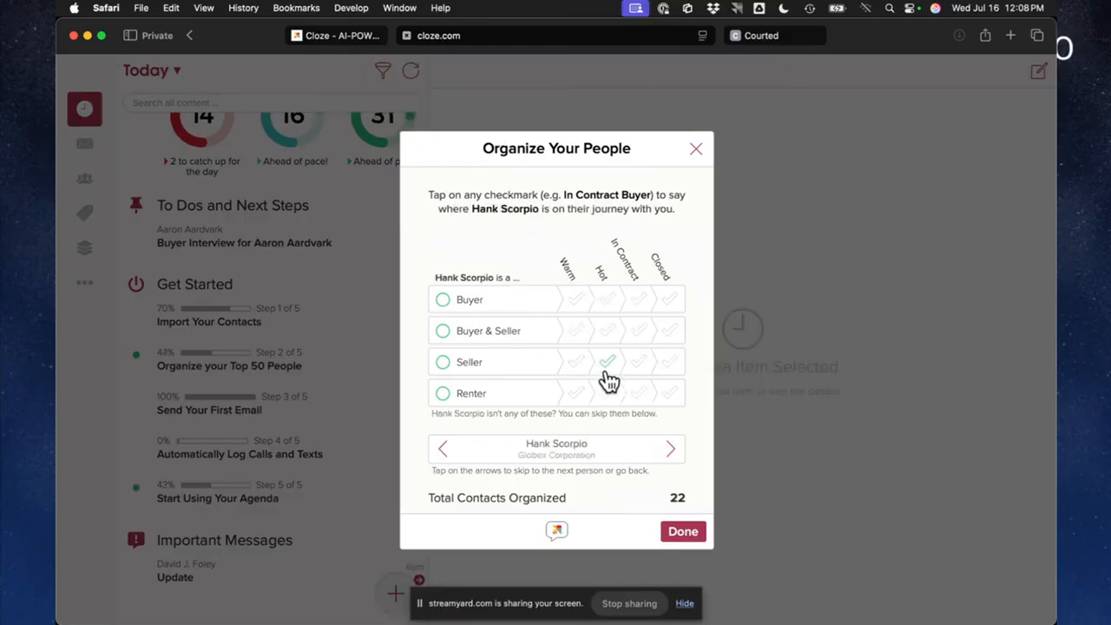
left_click(635, 366)
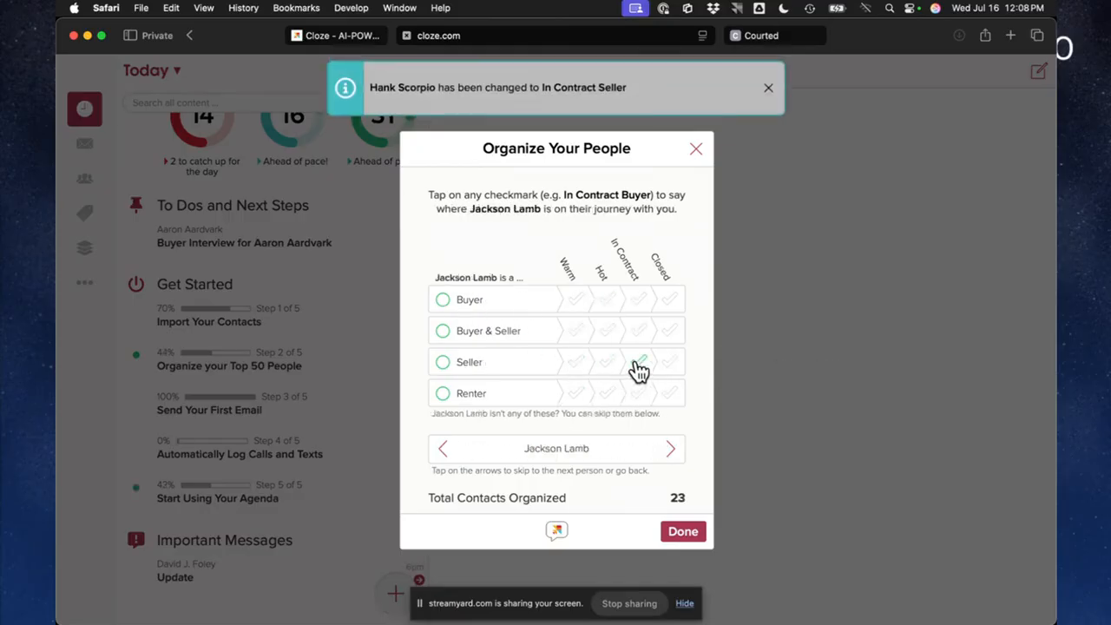
left_click(579, 362)
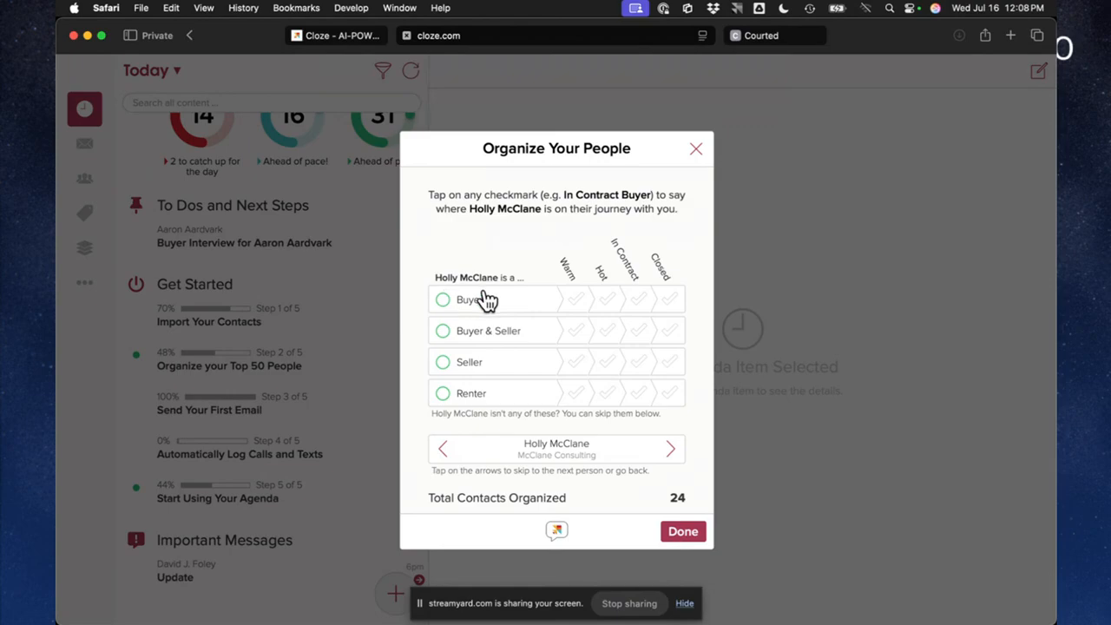
Skip the next two people without classifying them and mark the following contact as a Warm Seller
left_click(670, 449)
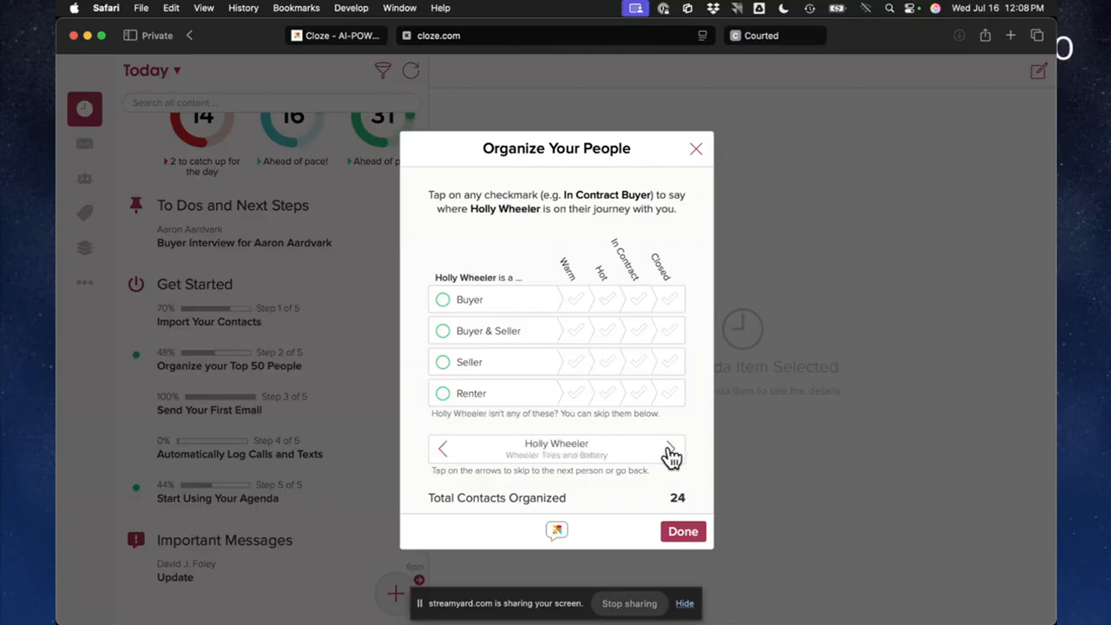
left_click(673, 452)
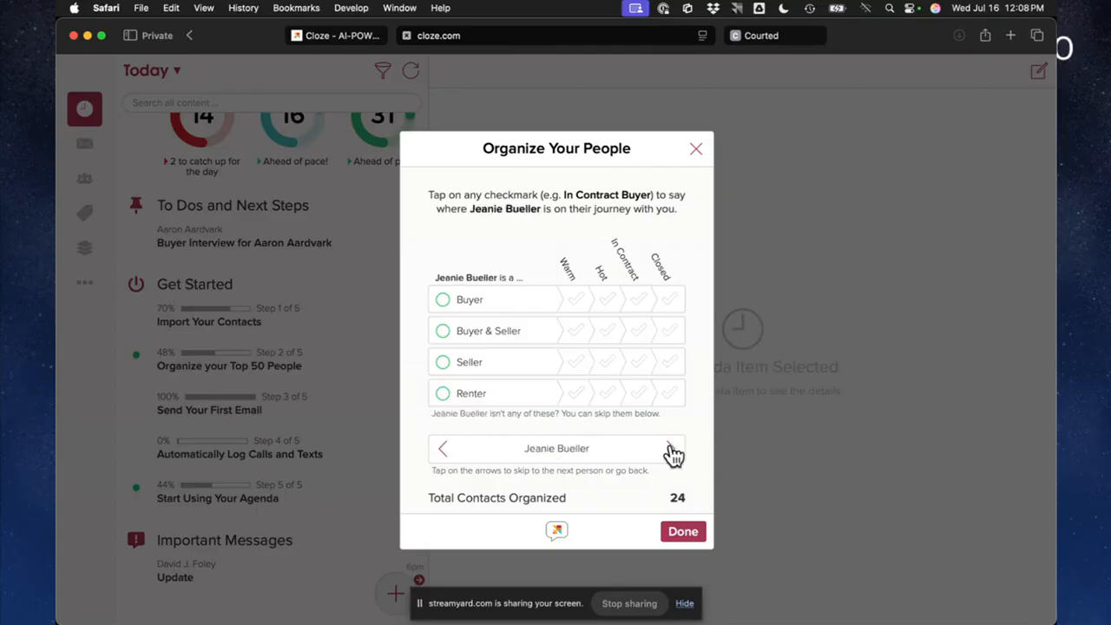
left_click(578, 362)
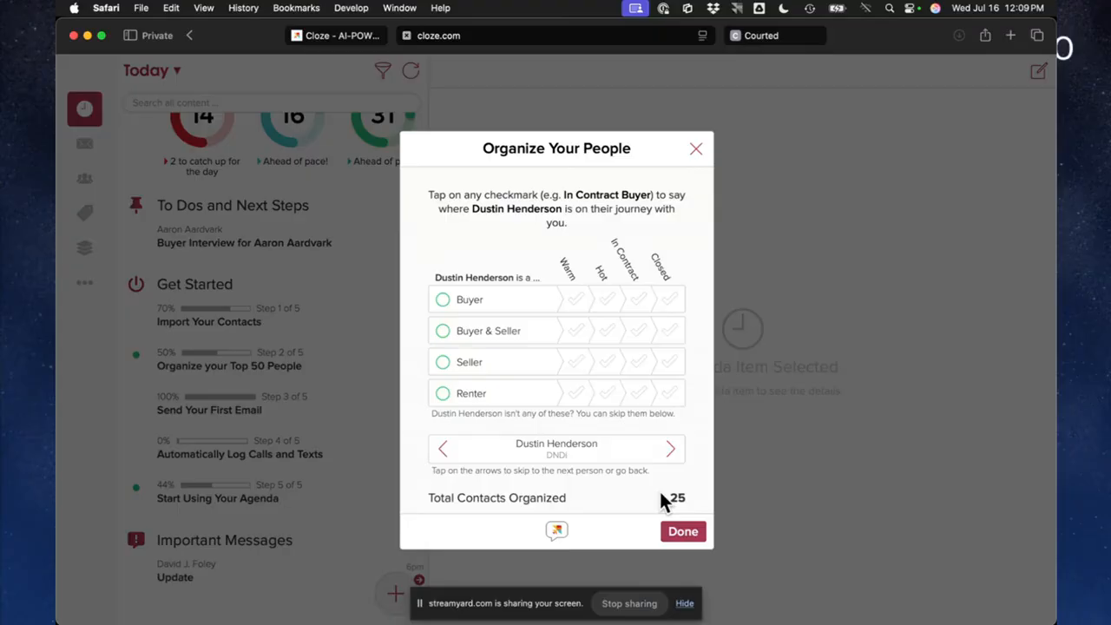
Finish organizing people, review the Keep In Touch reminder frequencies per stage and save them as they are
left_click(683, 534)
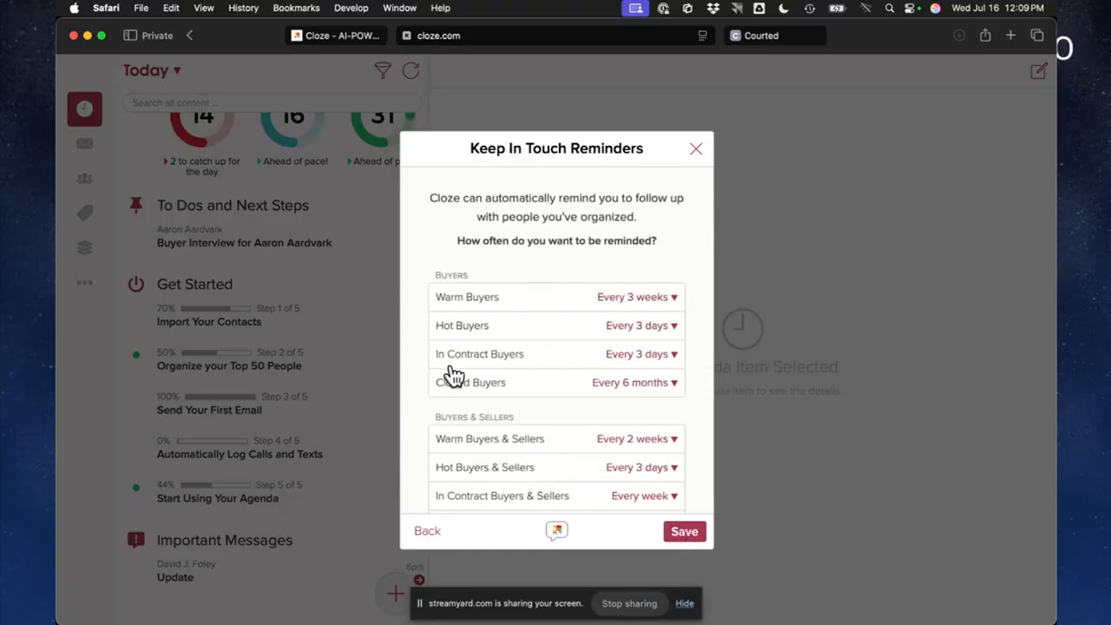
scroll(478, 311, "down", 2)
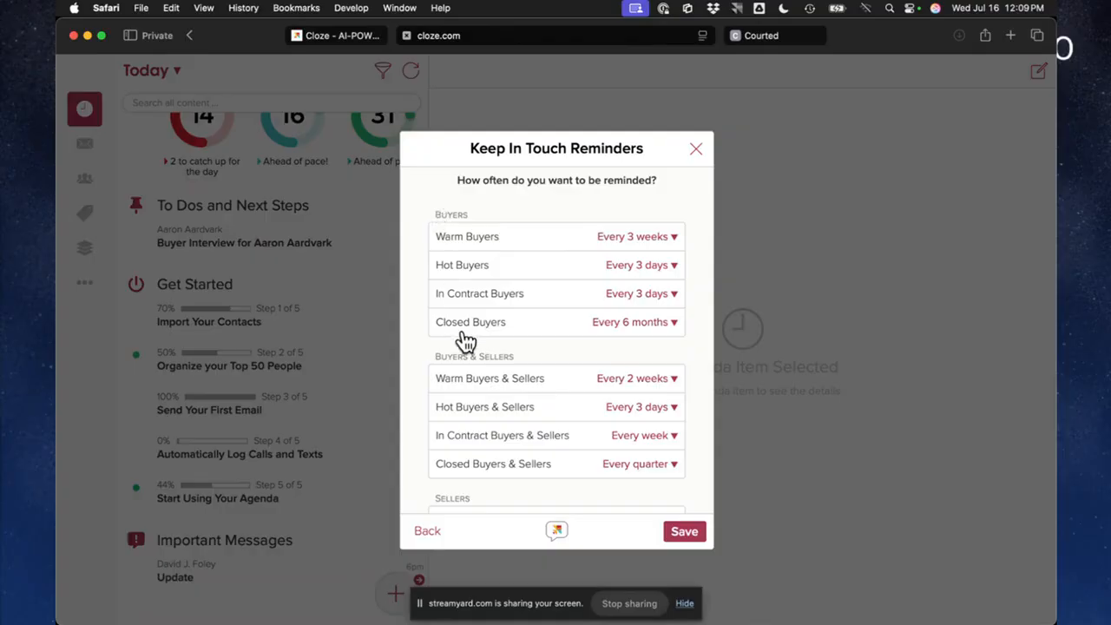
scroll(510, 356, "down", 4)
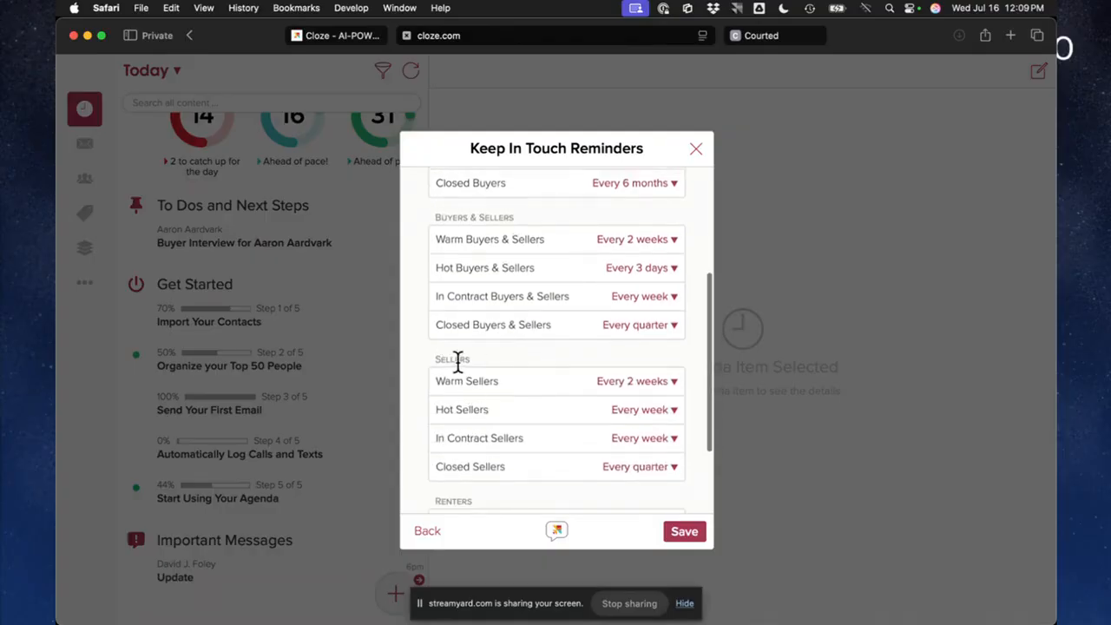
scroll(457, 361, "up", 2)
scroll(458, 361, "up", 2)
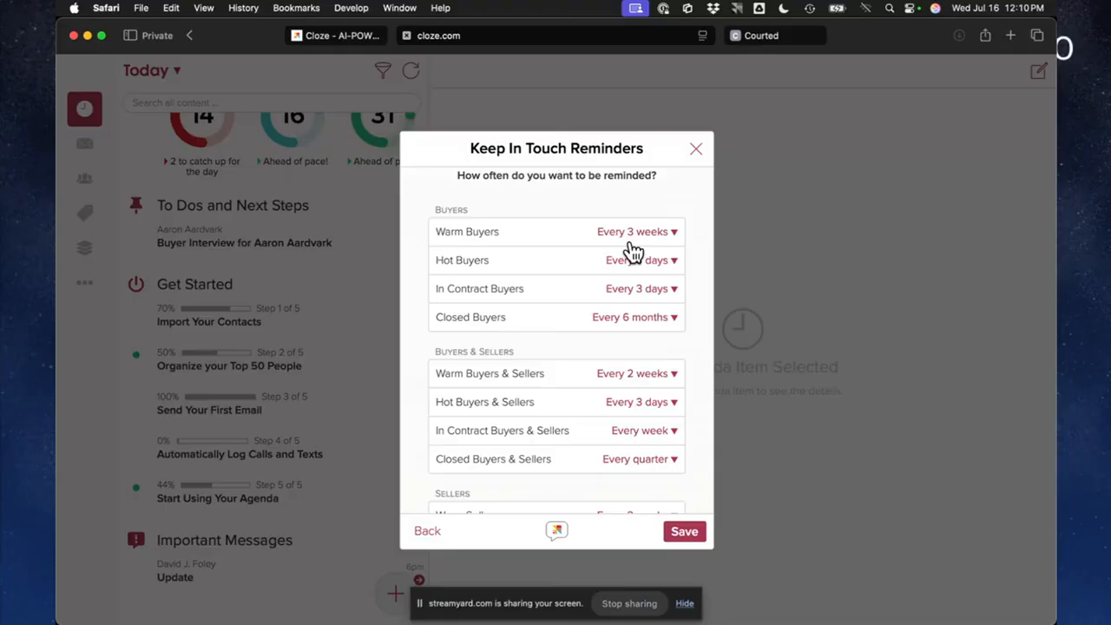
left_click(687, 535)
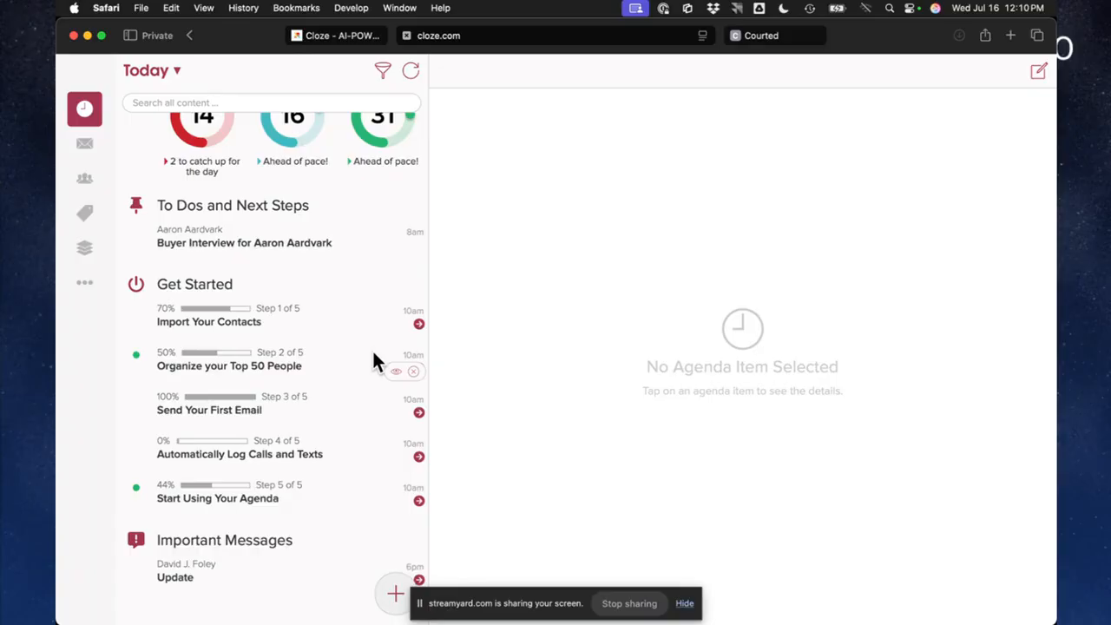
Go to My People and look through several contacts' timelines and relationship details
left_click(79, 192)
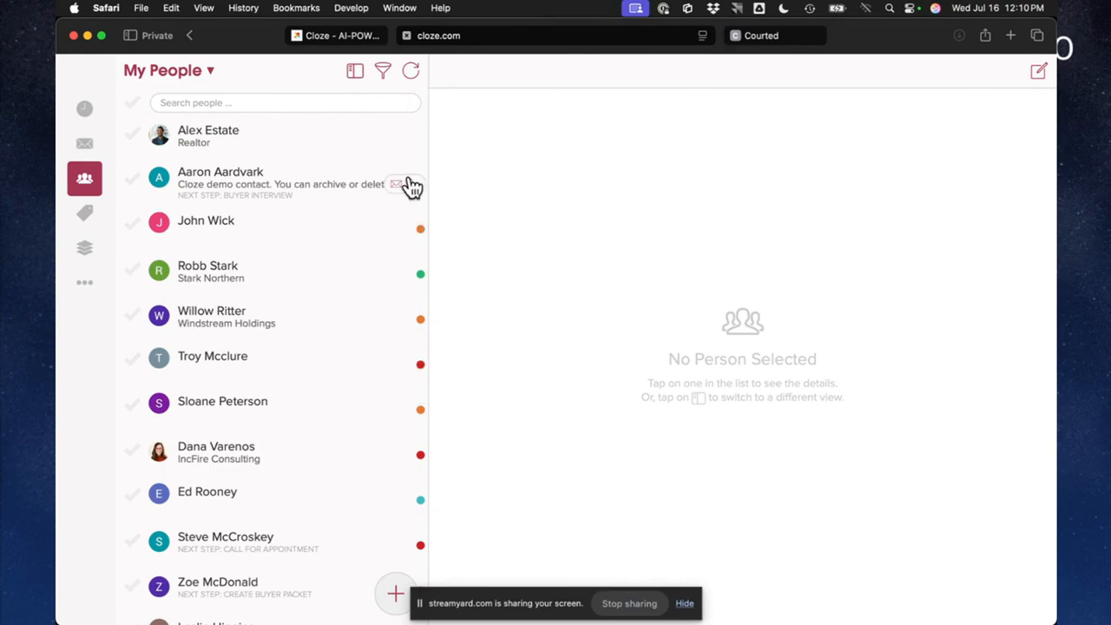
left_click(219, 227)
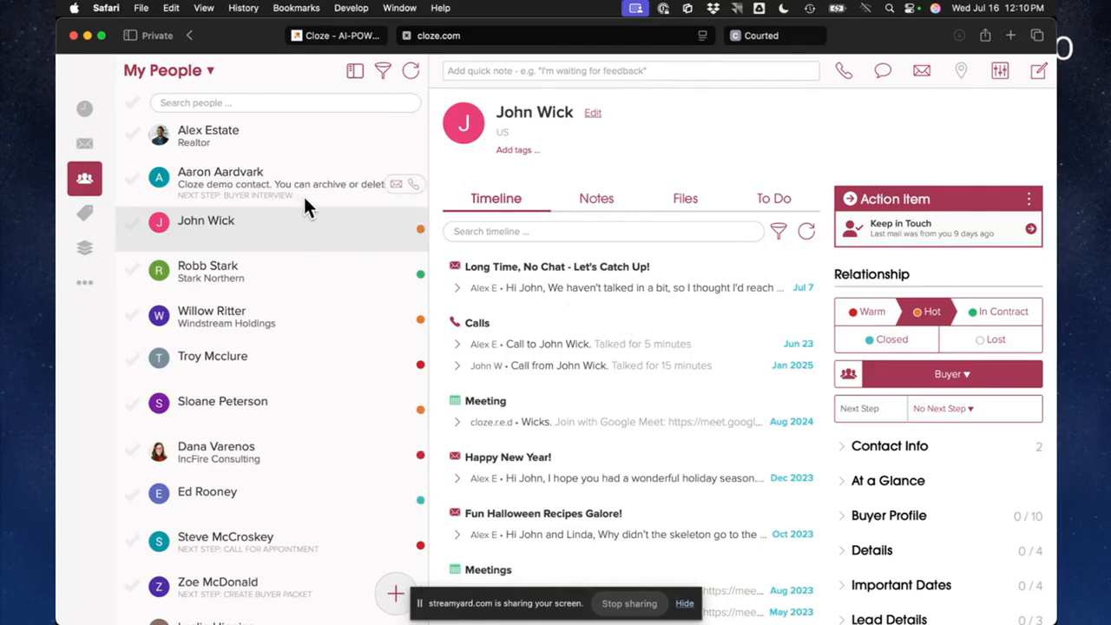
left_click(290, 269)
left_click(287, 327)
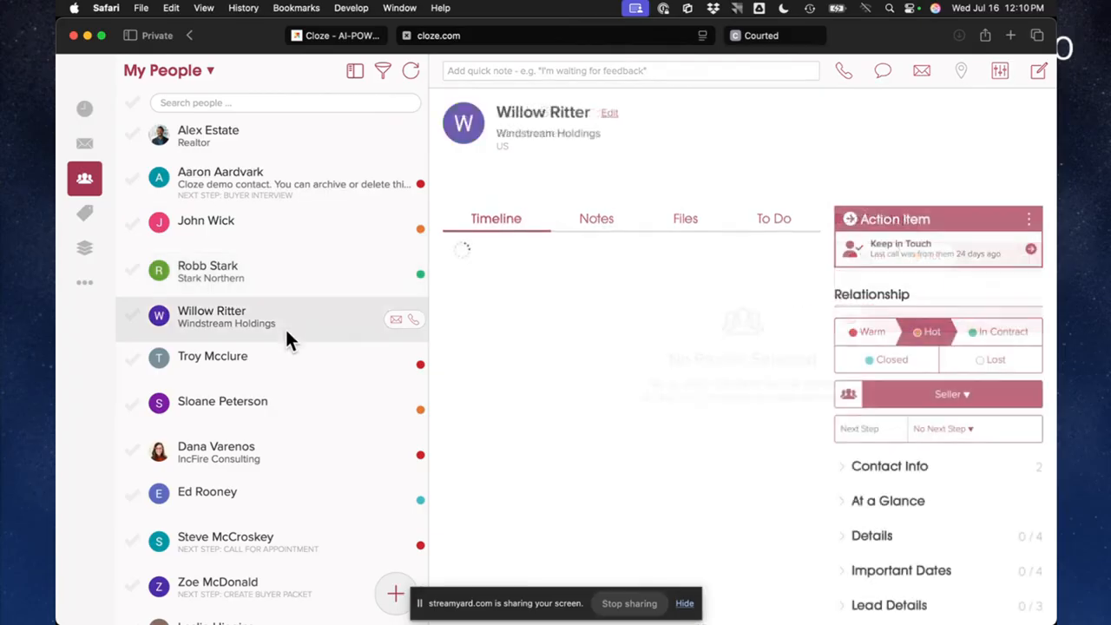
left_click(271, 368)
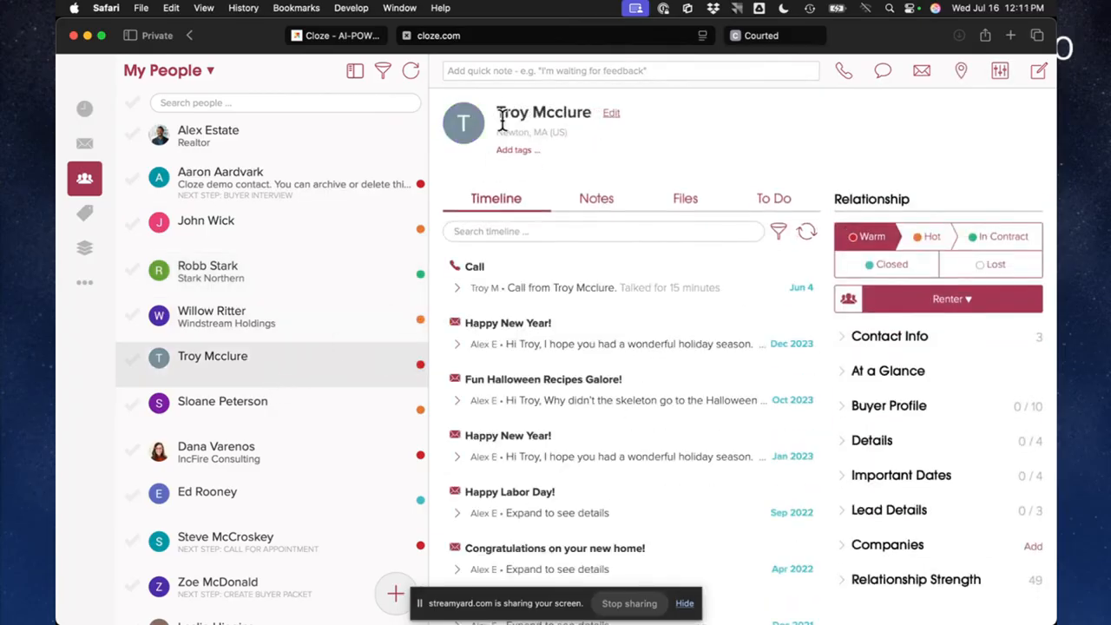
left_click(269, 423)
left_click(266, 464)
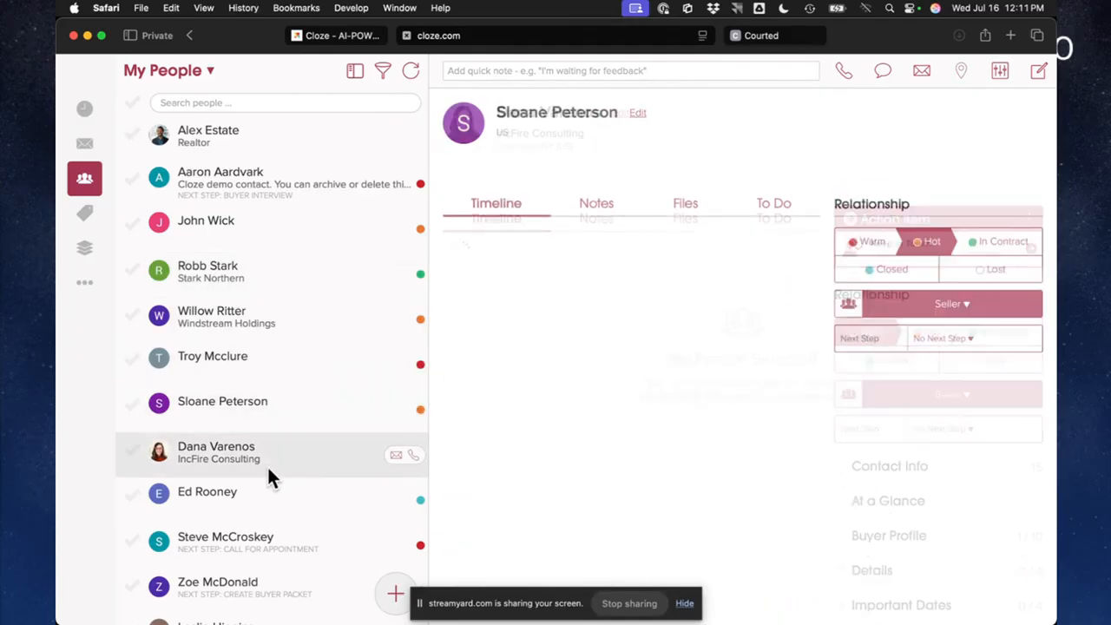
left_click(267, 315)
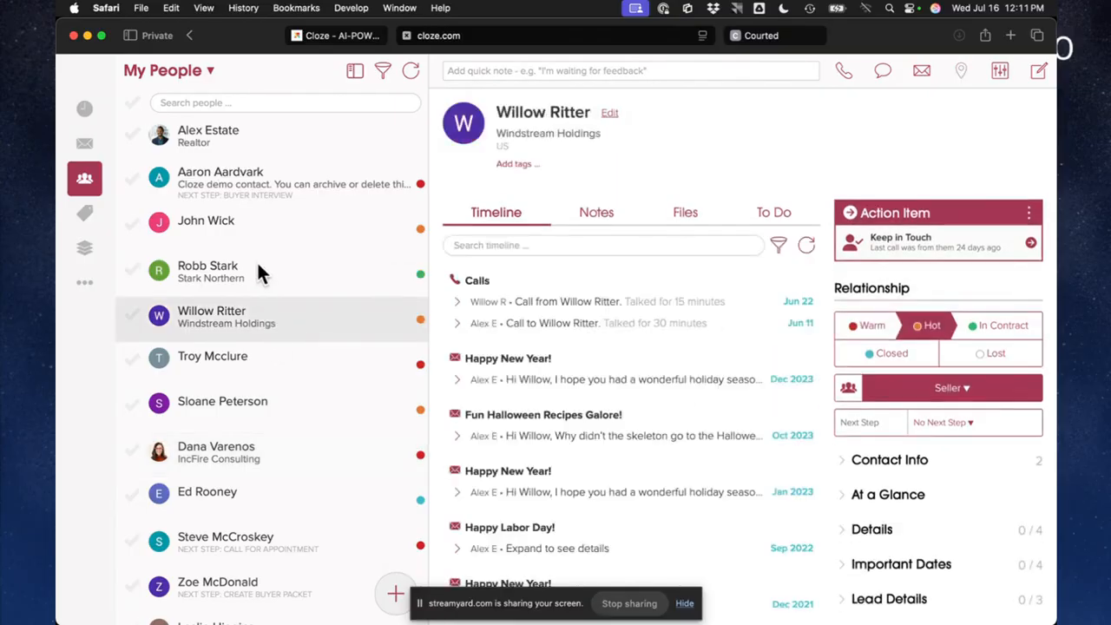
Switch the My People list to the full-screen Table view, look at a Hot Buyer's record and return to the table
left_click(356, 76)
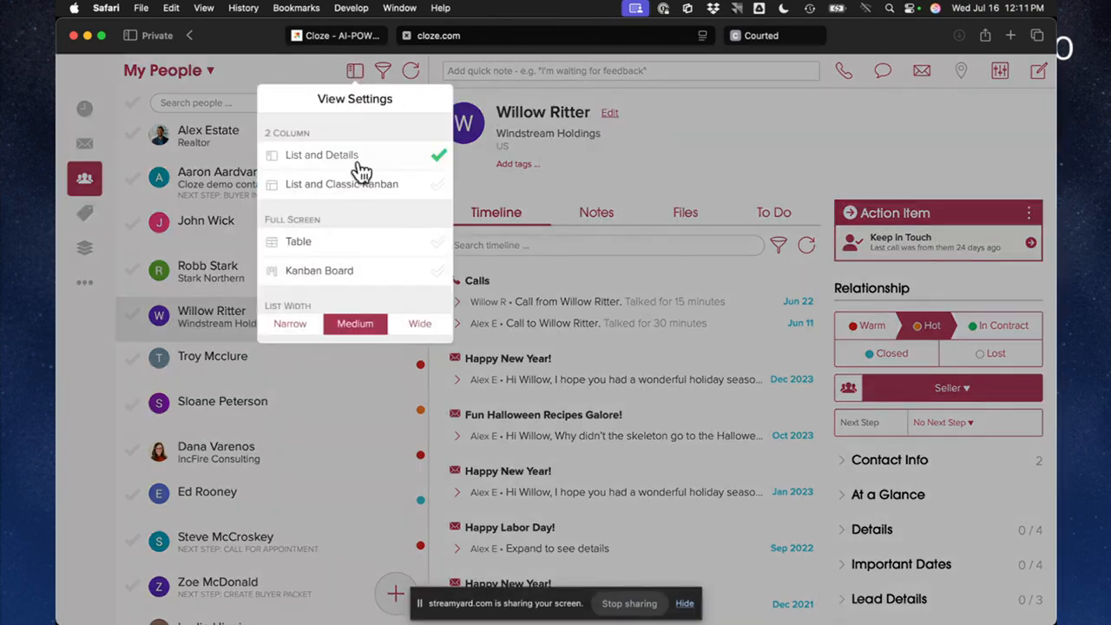
left_click(323, 254)
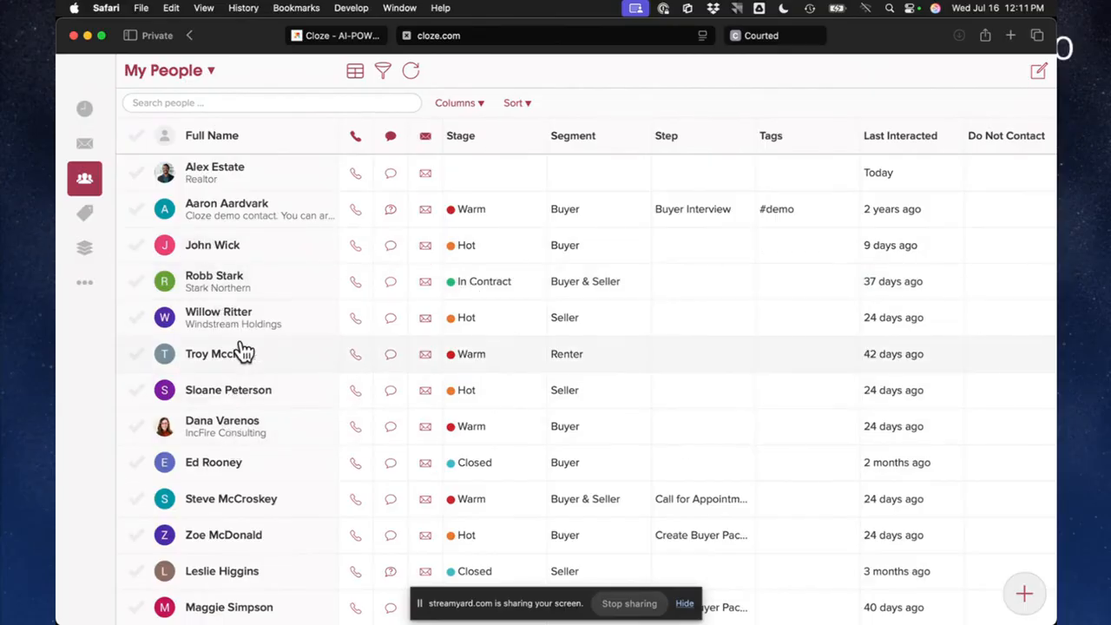
left_click(228, 246)
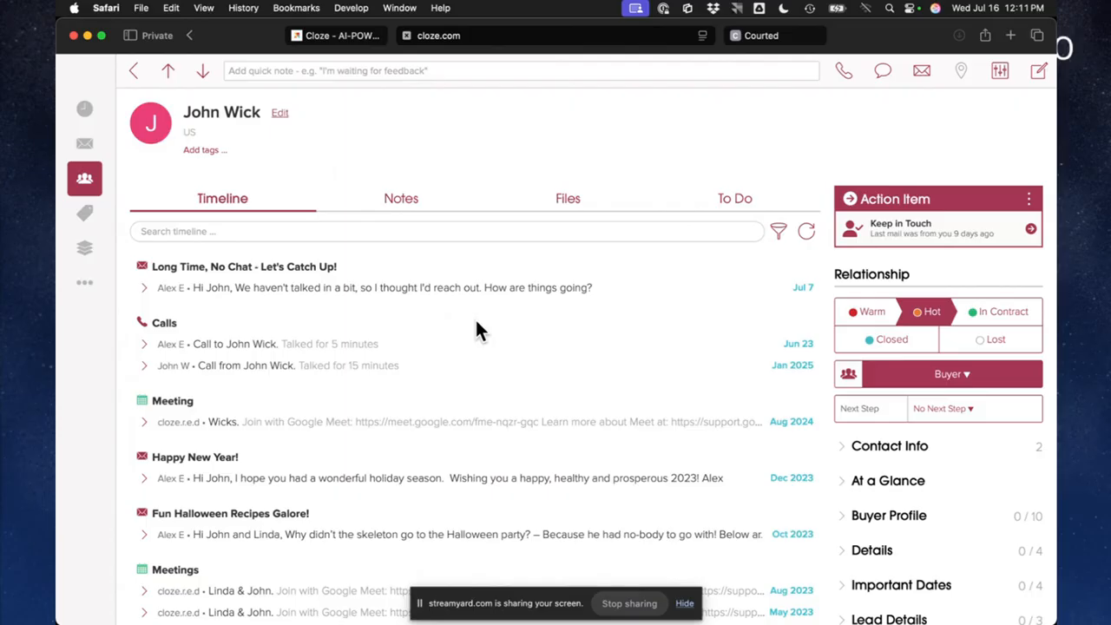
left_click(133, 72)
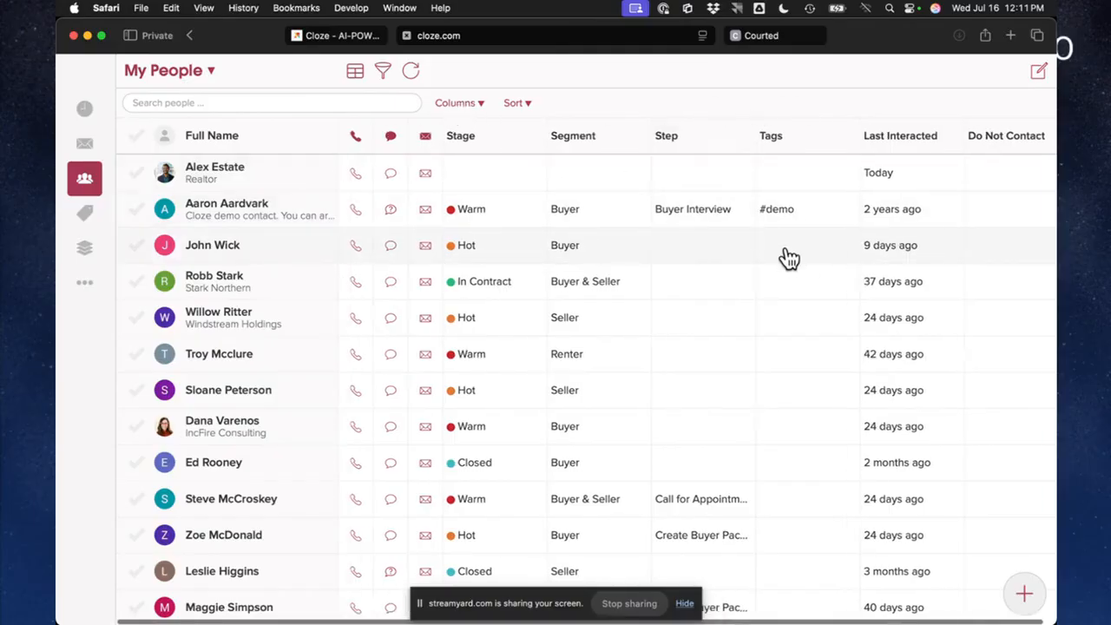
Add the First Met column to the My People table
left_click(456, 105)
left_click(486, 219)
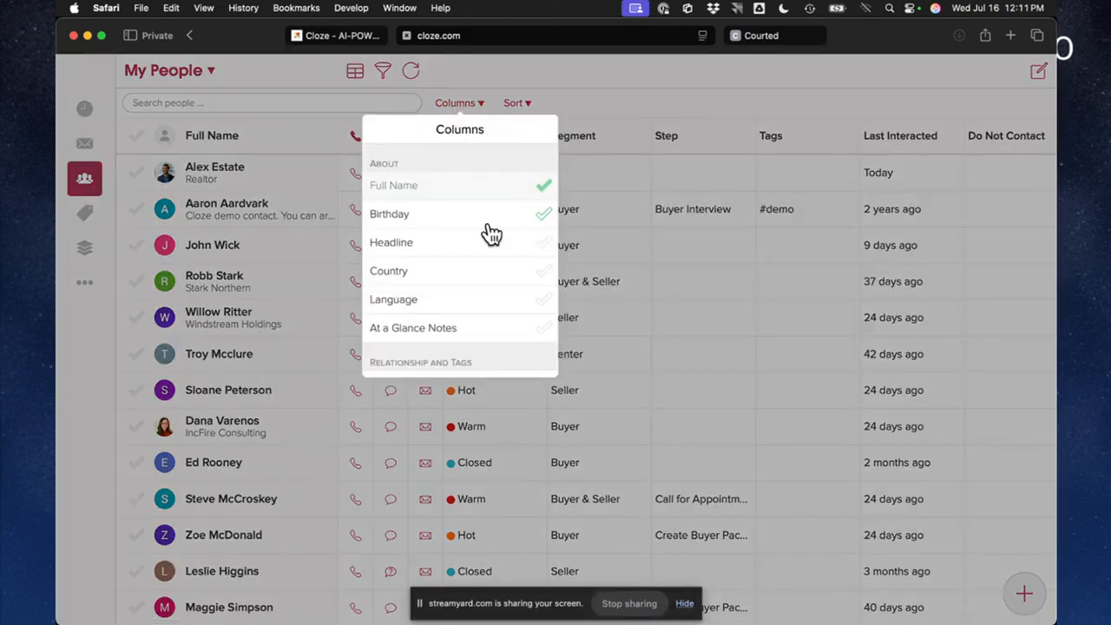
scroll(491, 235, "down", 5)
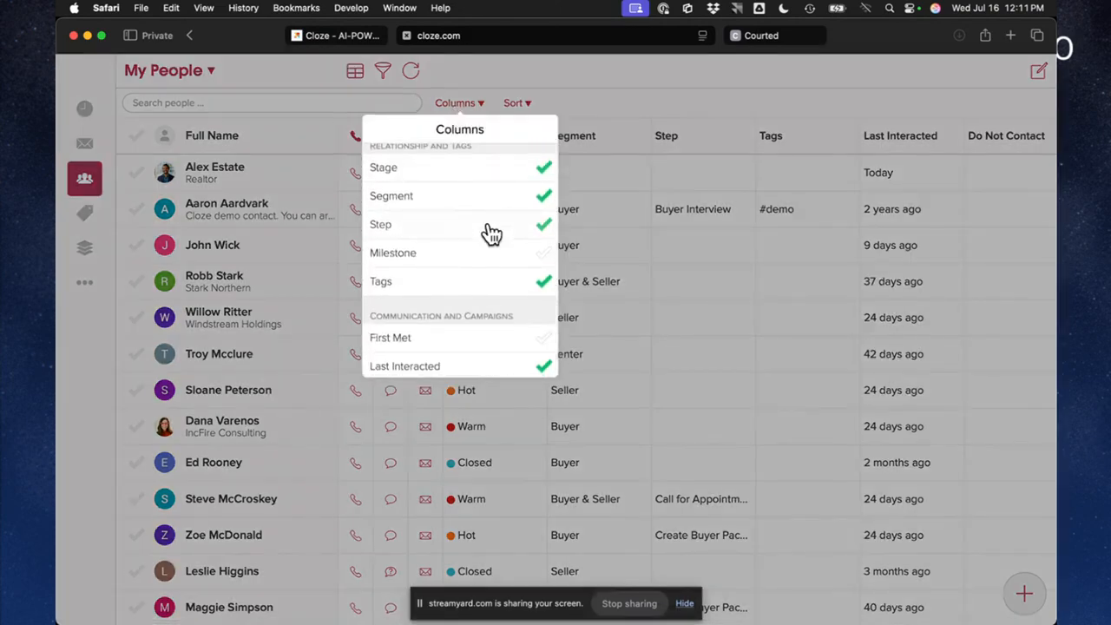
scroll(484, 290, "down", 4)
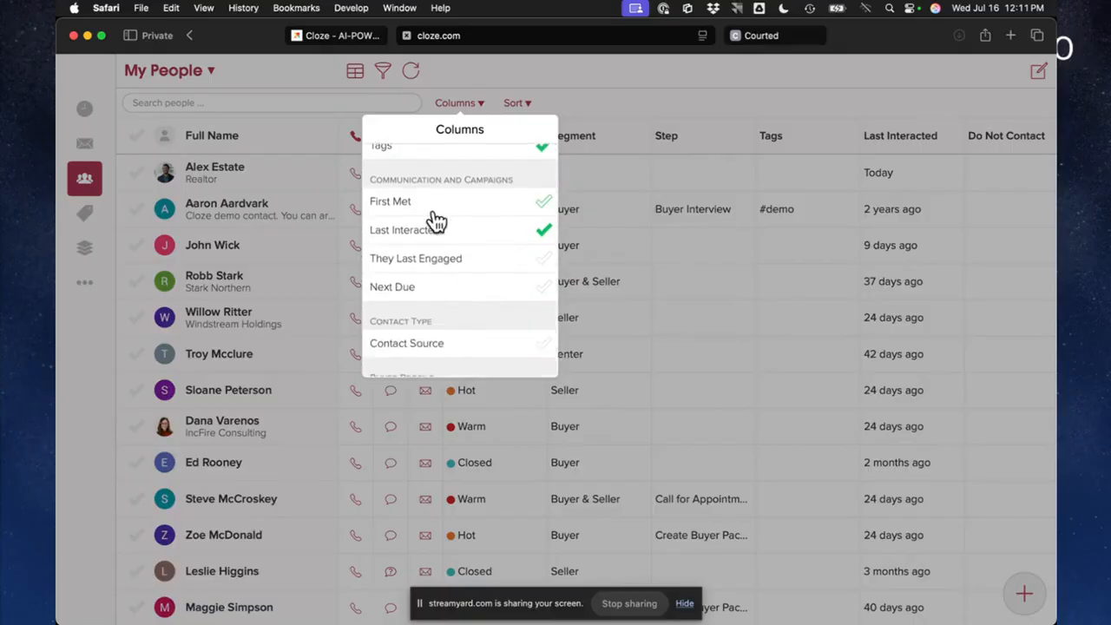
left_click(426, 205)
Add the Spouse and Lead Source columns to the My People table and close the column choices
scroll(504, 313, "down", 1)
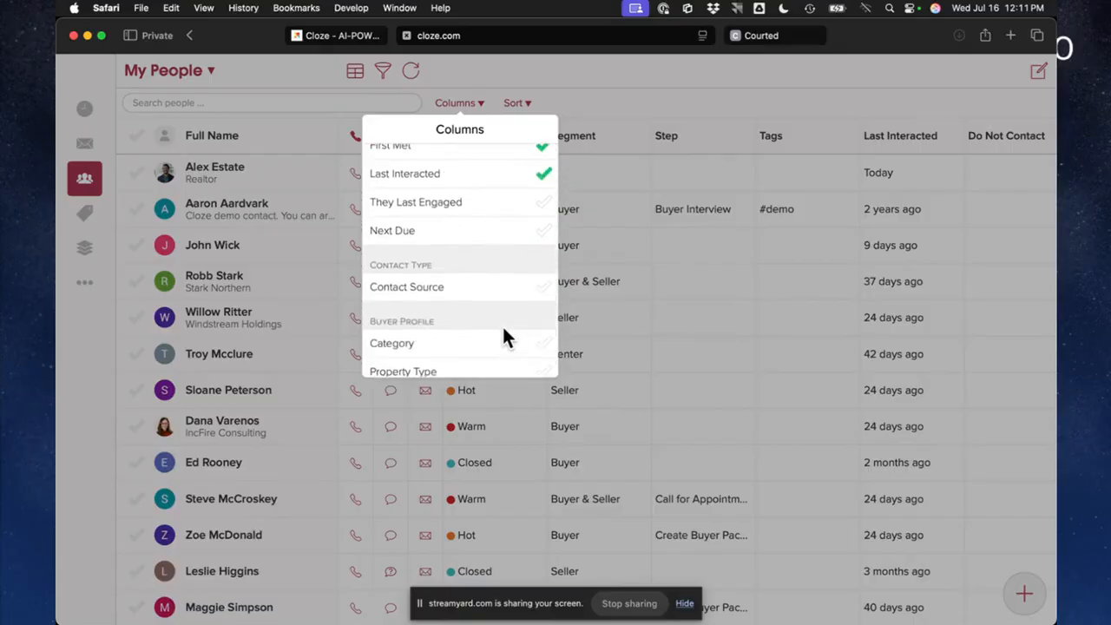
scroll(502, 324, "down", 6)
scroll(506, 338, "down", 3)
scroll(503, 335, "up", 2)
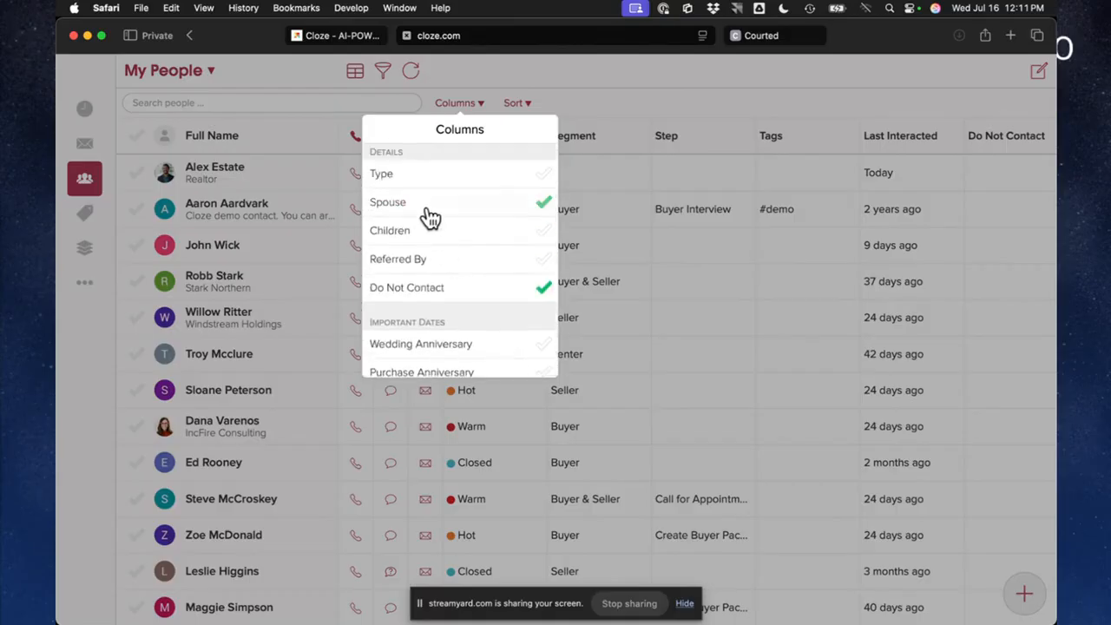
scroll(443, 260, "down", 3)
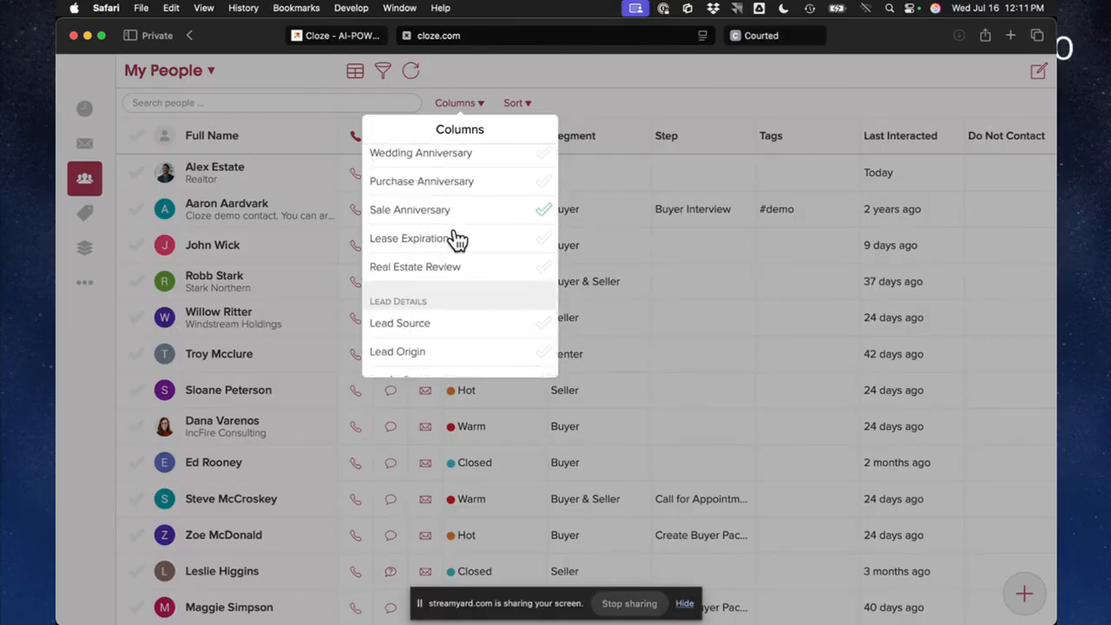
scroll(456, 243, "down", 2)
left_click(452, 250)
scroll(451, 256, "down", 4)
left_click(451, 260)
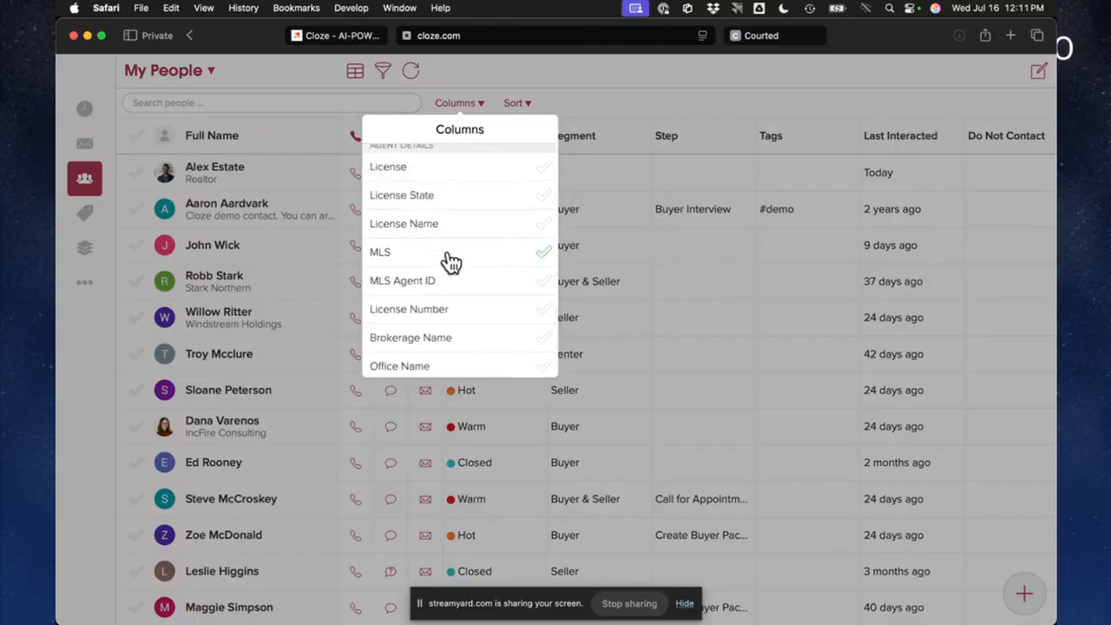
scroll(449, 261, "up", 10)
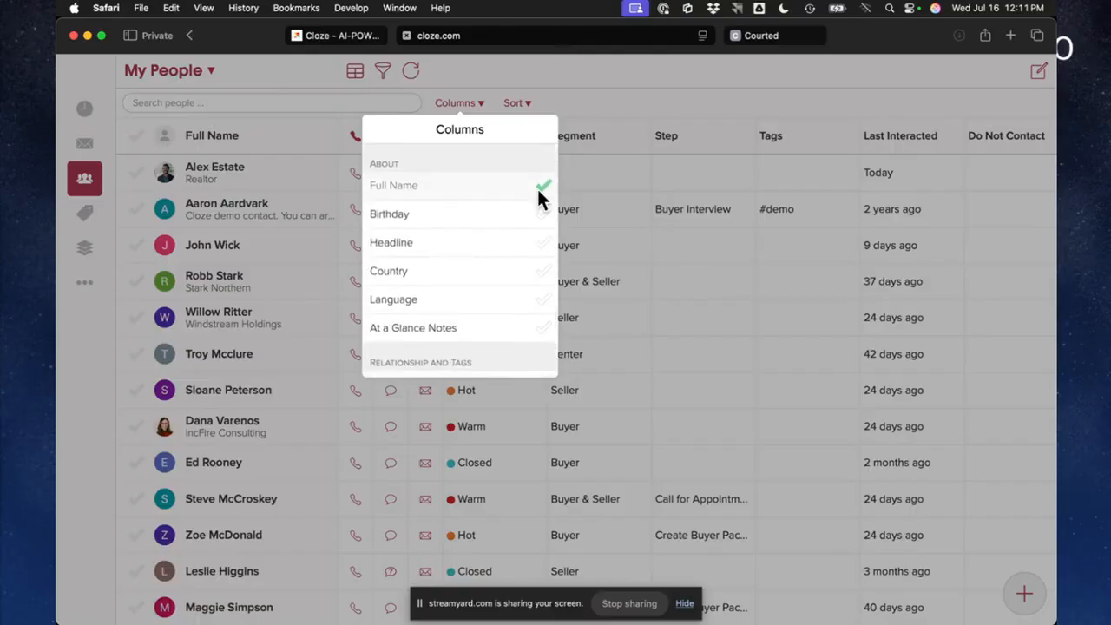
left_click(730, 125)
Move the First Met column one position earlier, ahead of Do Not Contact
scroll(872, 321, "right", 5)
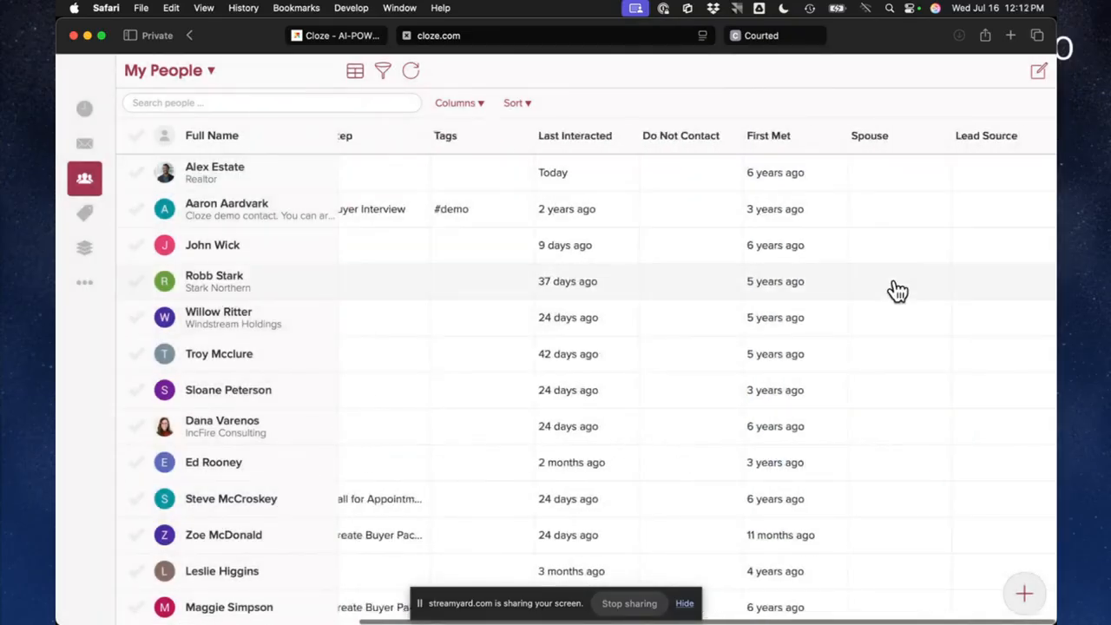
scroll(897, 290, "left", 5)
scroll(896, 290, "right", 5)
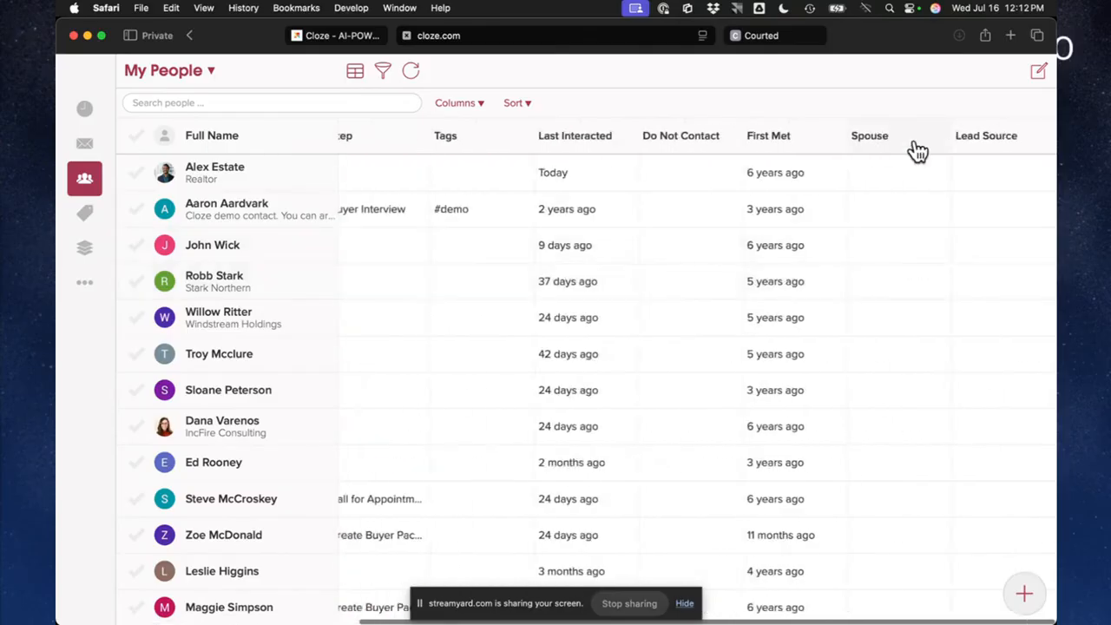
left_click(782, 141)
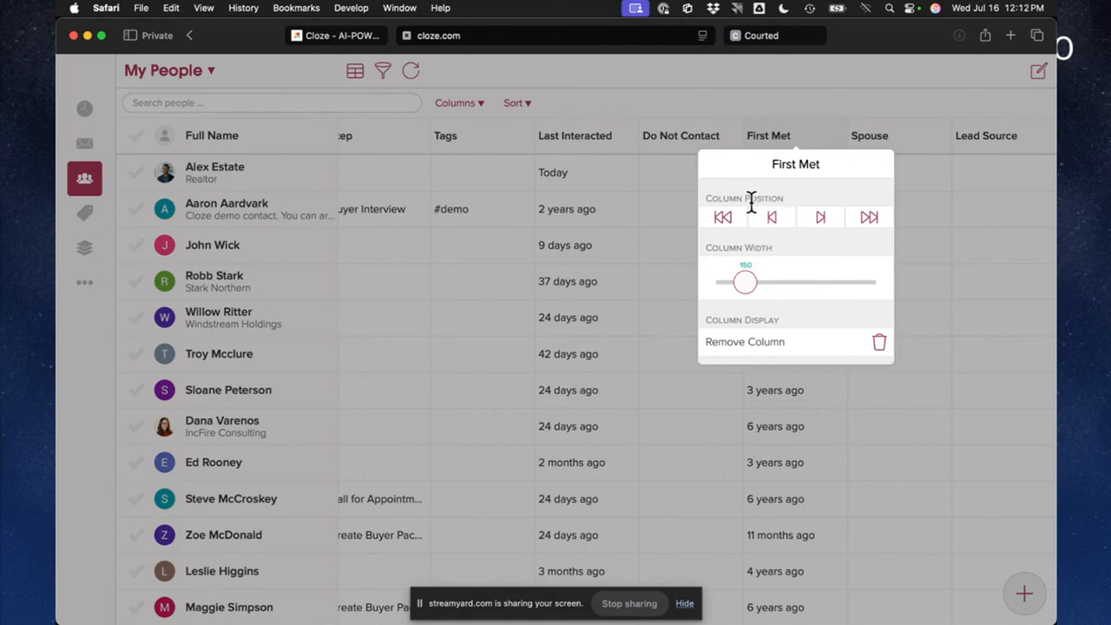
left_click(771, 218)
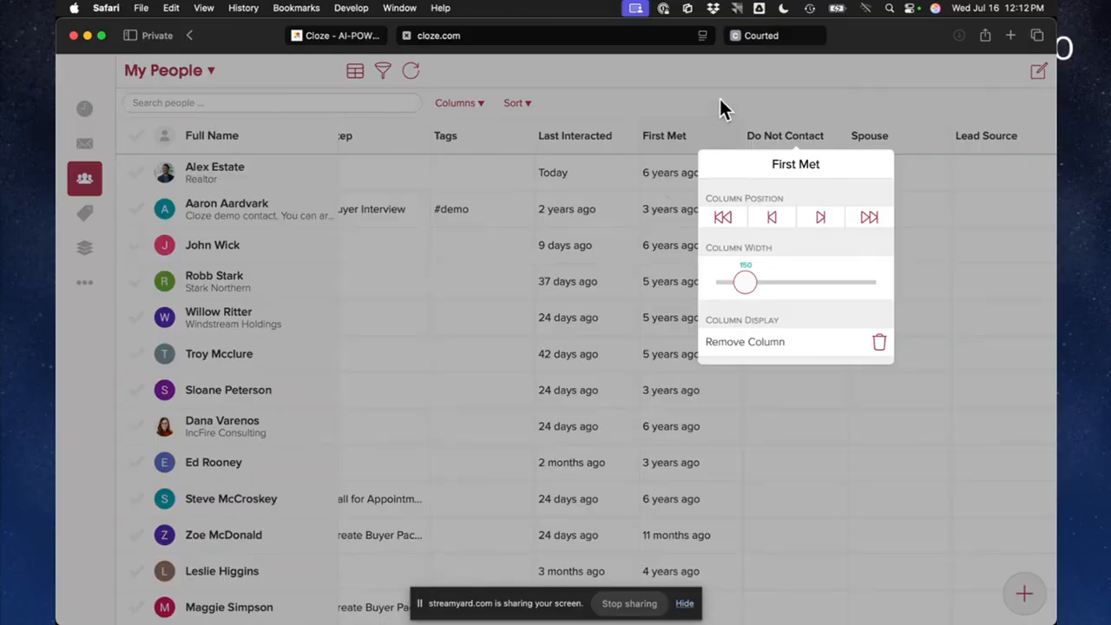
left_click(991, 137)
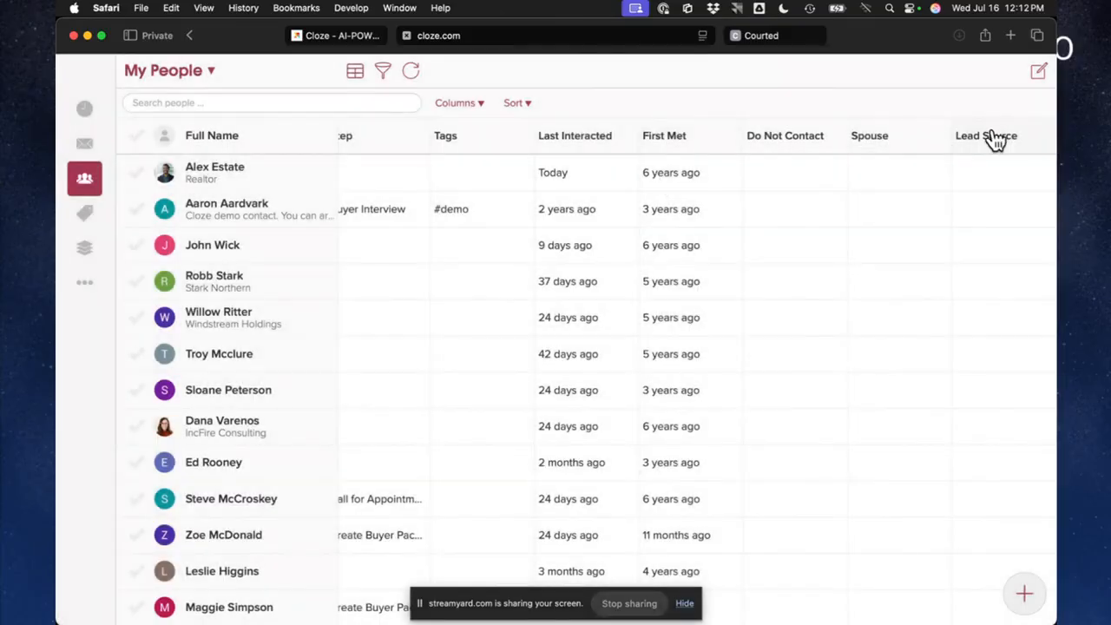
Move the Lead Source column two positions earlier, so it sits directly after First Met
left_click(991, 137)
left_click(908, 214)
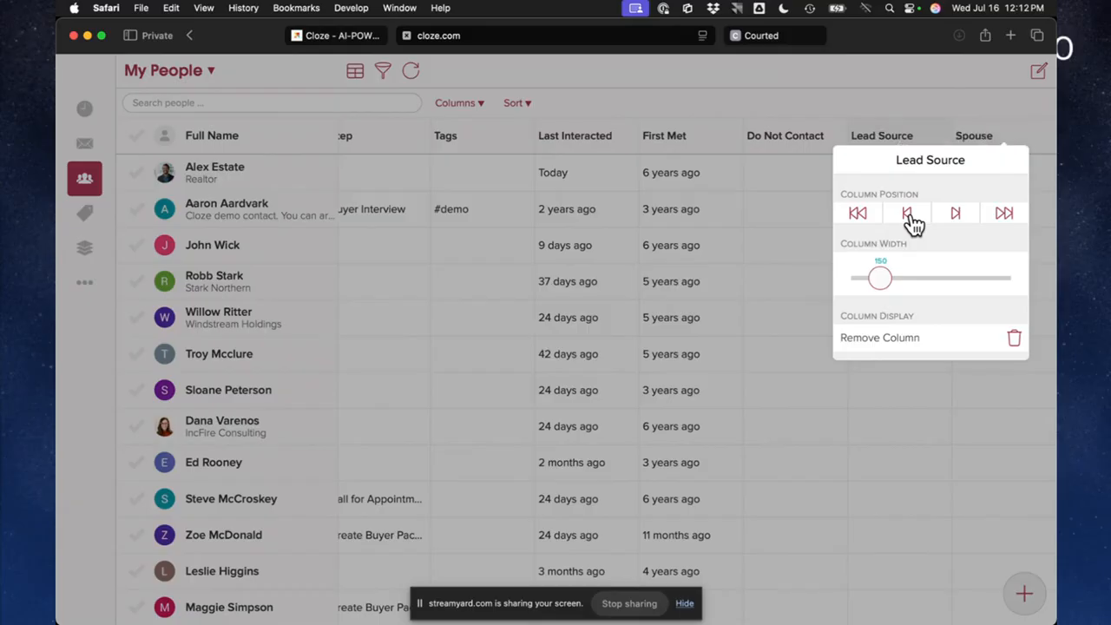
left_click(907, 213)
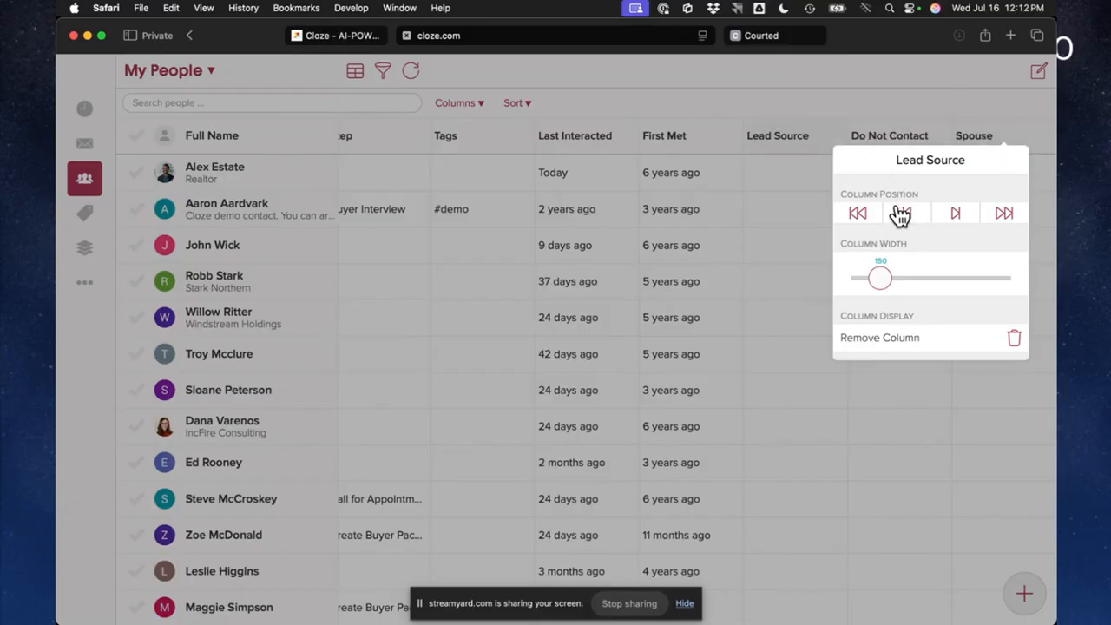
left_click(876, 133)
Move the Do Not Contact column to the very end of the table
left_click(877, 139)
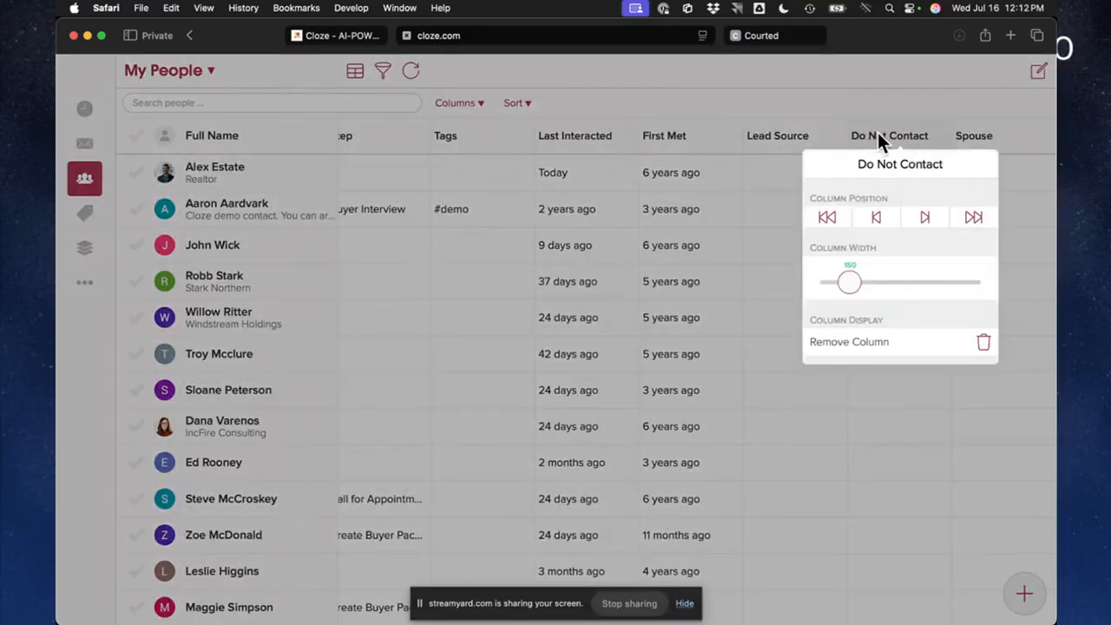
left_click(973, 219)
left_click(839, 111)
Make the Segment column of the My People table slightly narrower
scroll(769, 273, "left", 5)
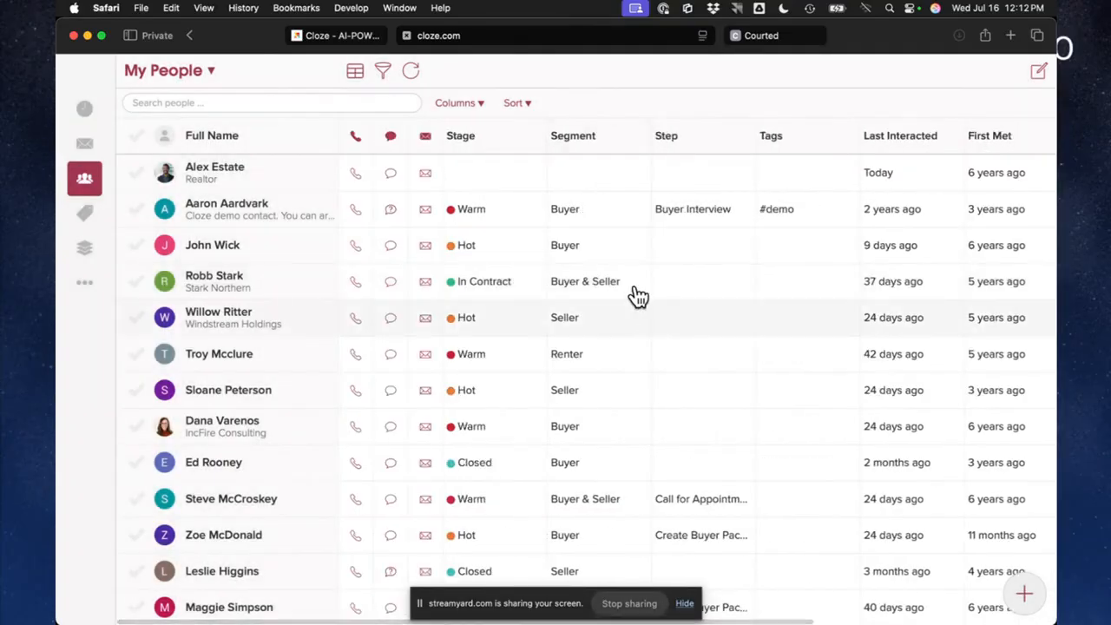
left_click(577, 139)
mouse_move(550, 301)
left_mouse_down()
mouse_move(620, 293)
mouse_move(550, 299)
left_mouse_up()
left_click(625, 107)
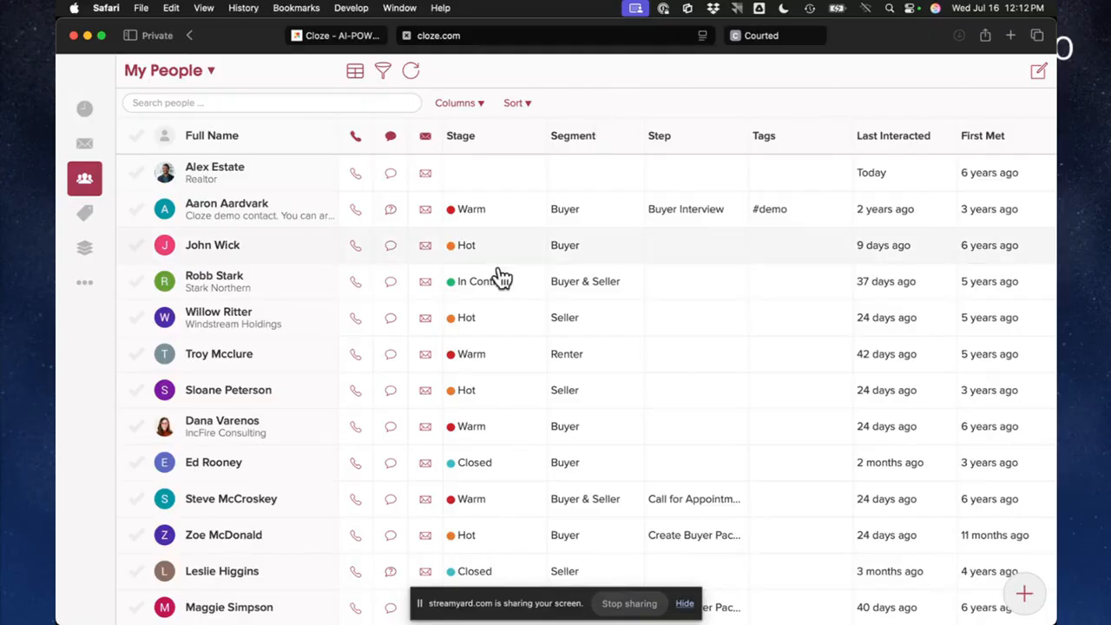
Open the contact that has no stage or segment and look through its Timeline, Notes, Files and To Do sections
scroll(360, 446, "down", 5)
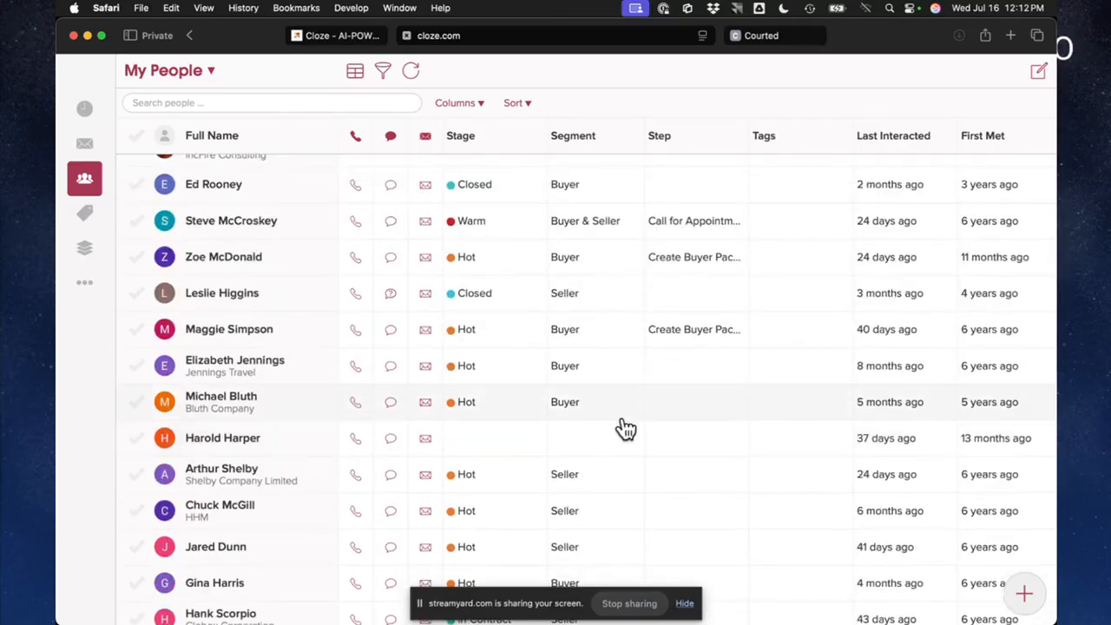
left_click(285, 447)
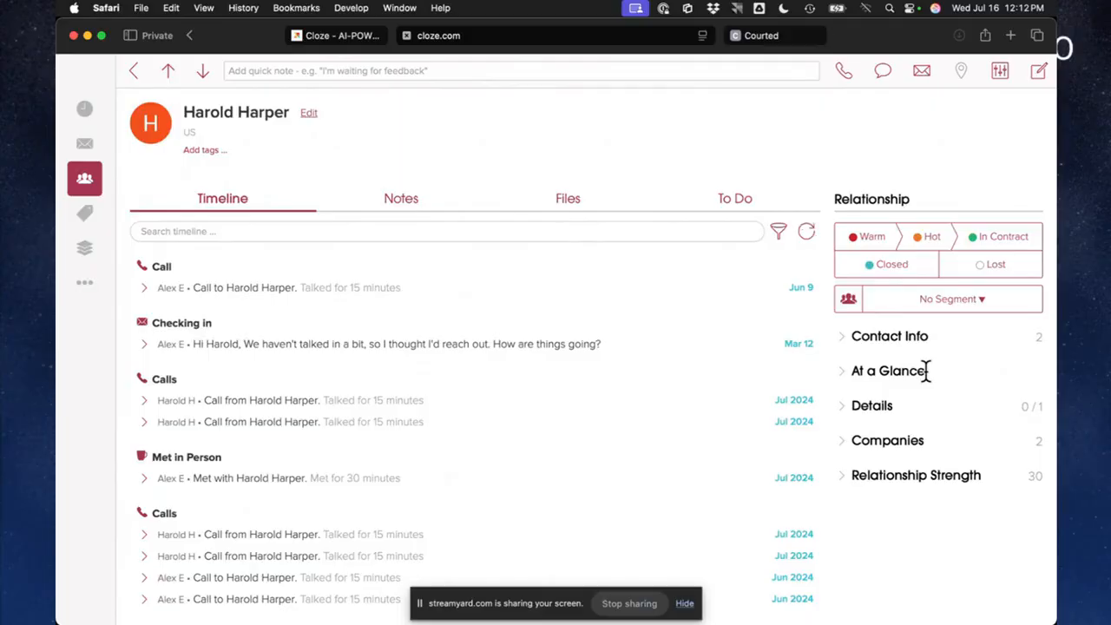
scroll(327, 432, "down", 5)
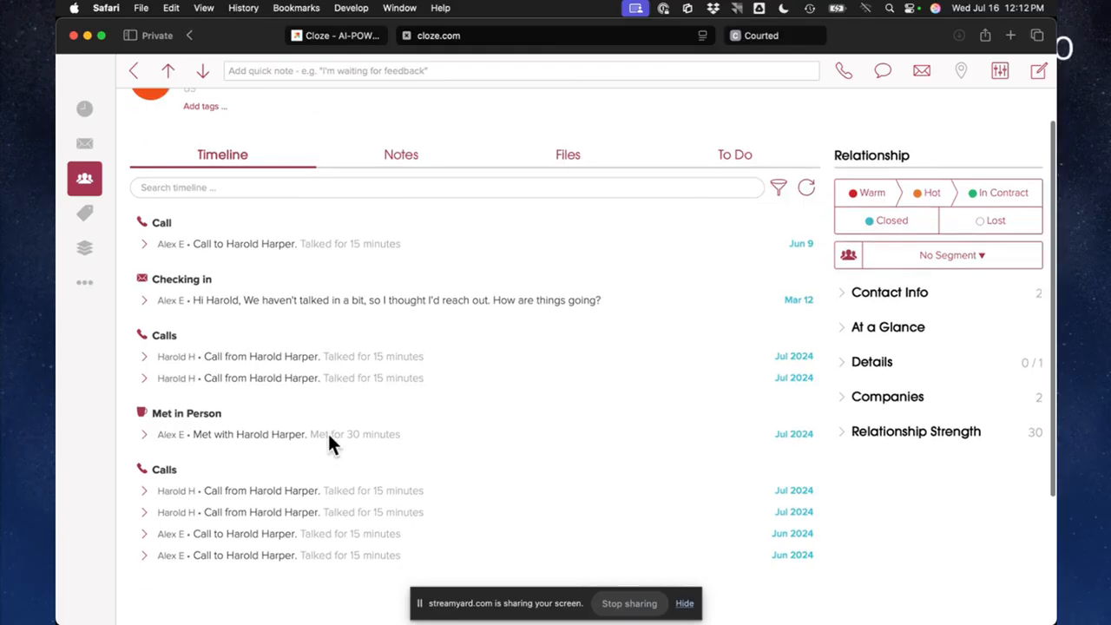
scroll(327, 432, "up", 5)
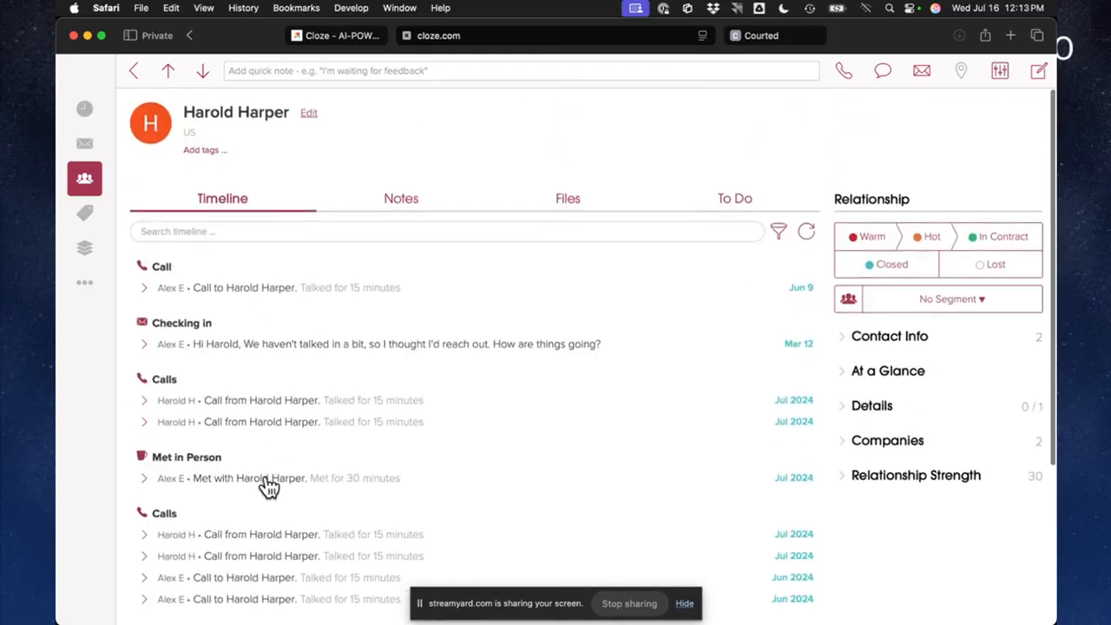
left_click(408, 208)
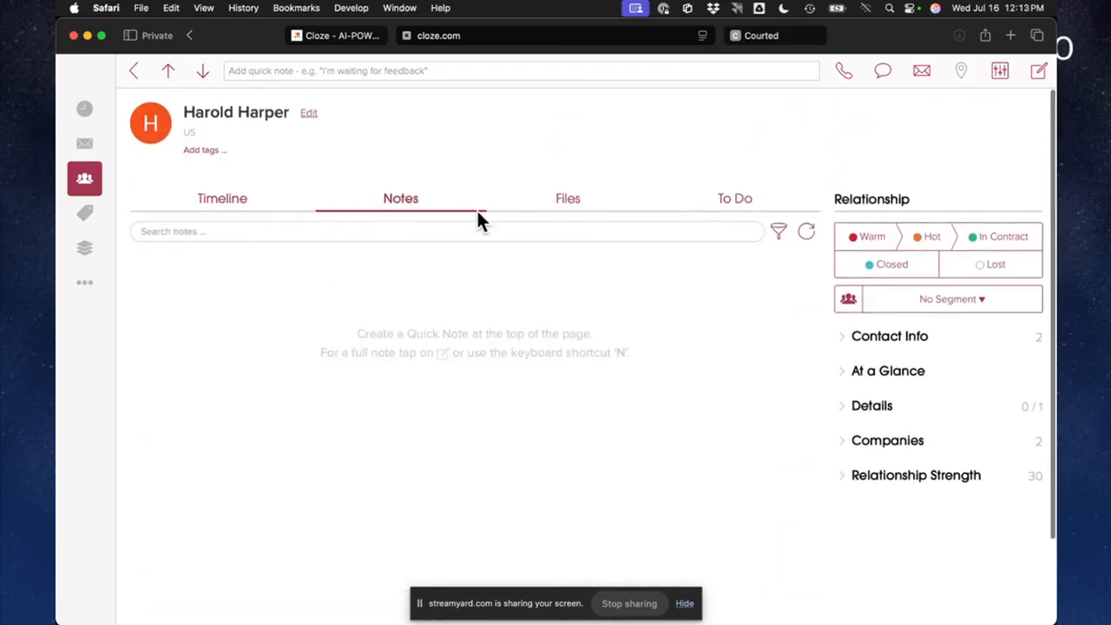
left_click(568, 212)
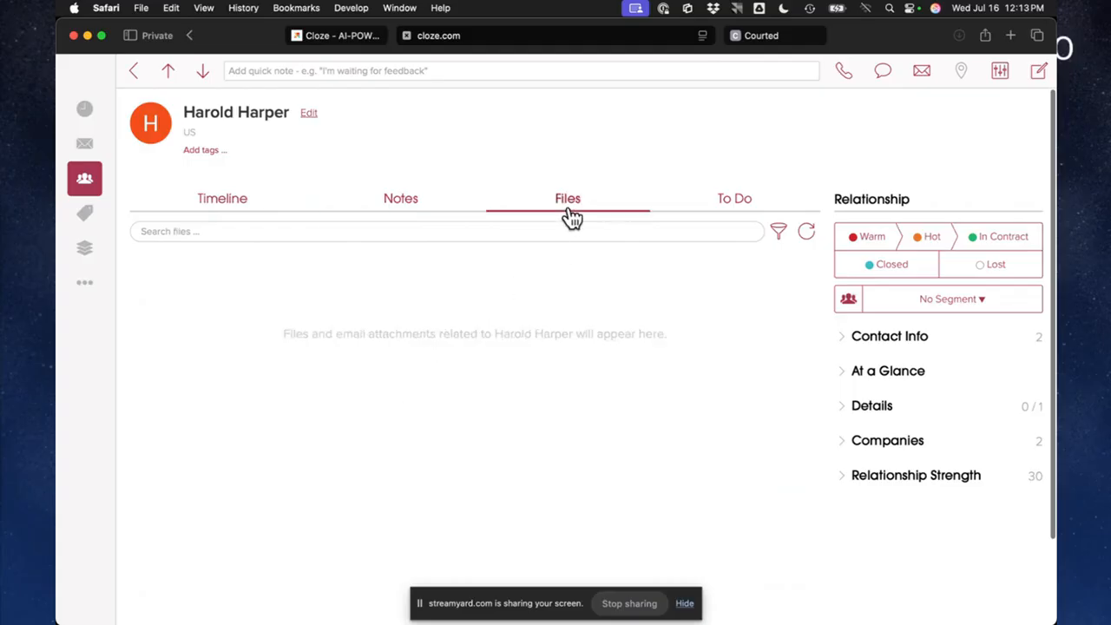
left_click(745, 199)
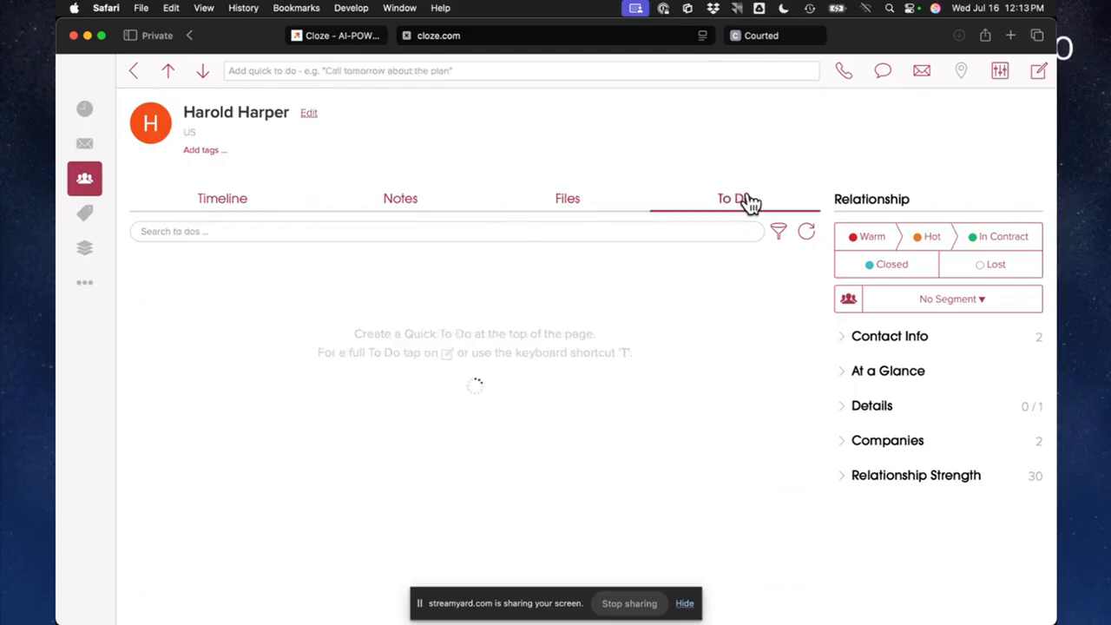
left_click(217, 211)
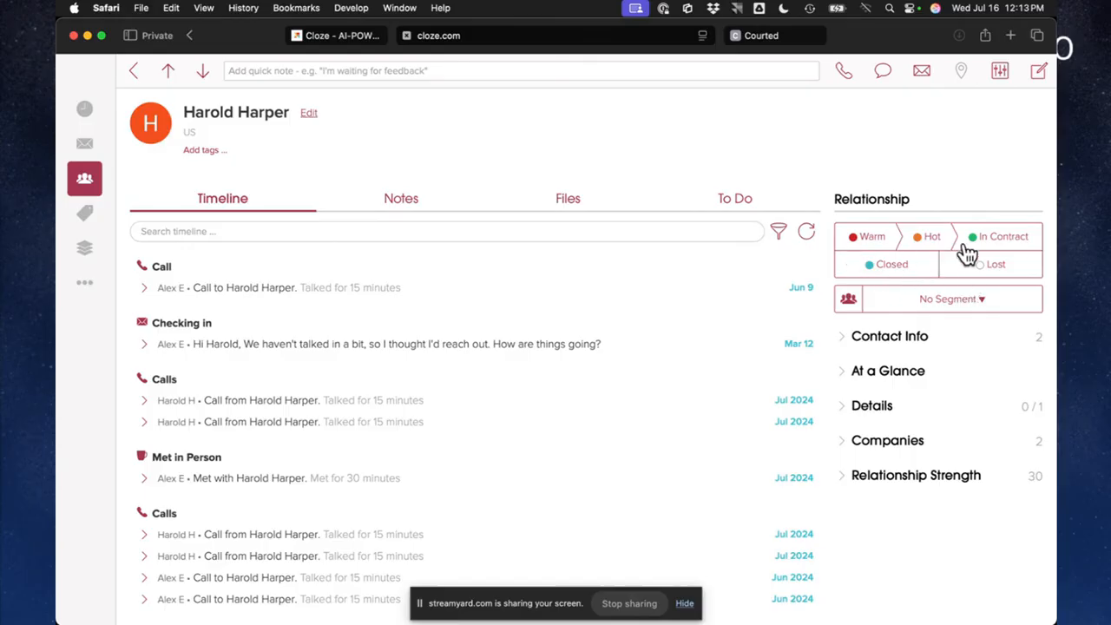
Set the contact's segment to Buyer and its stage to Warm
left_click(951, 306)
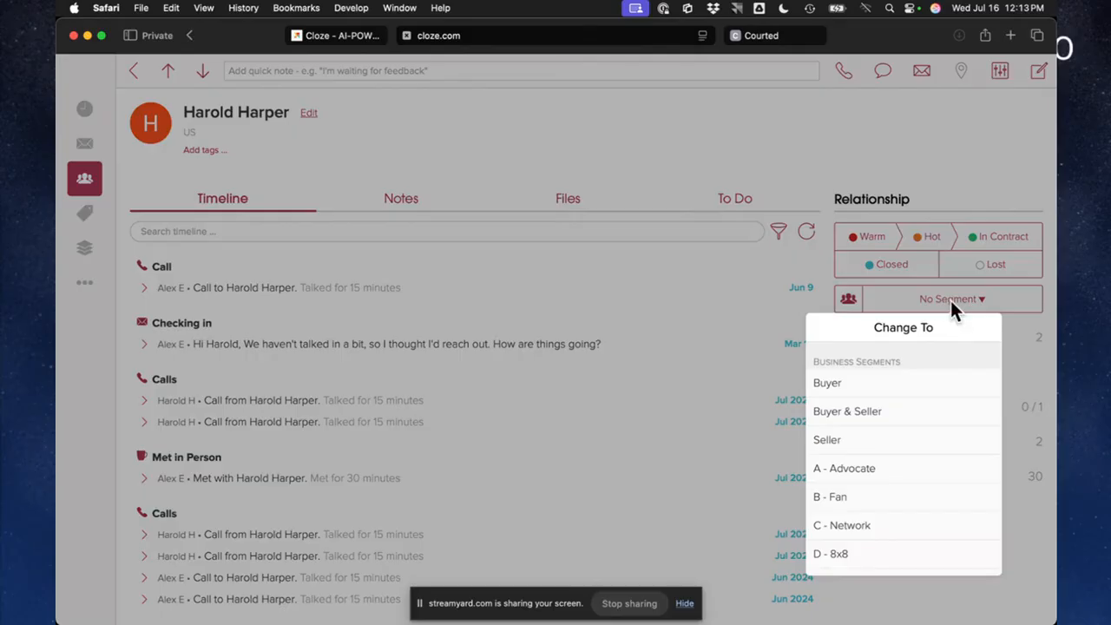
left_click(893, 390)
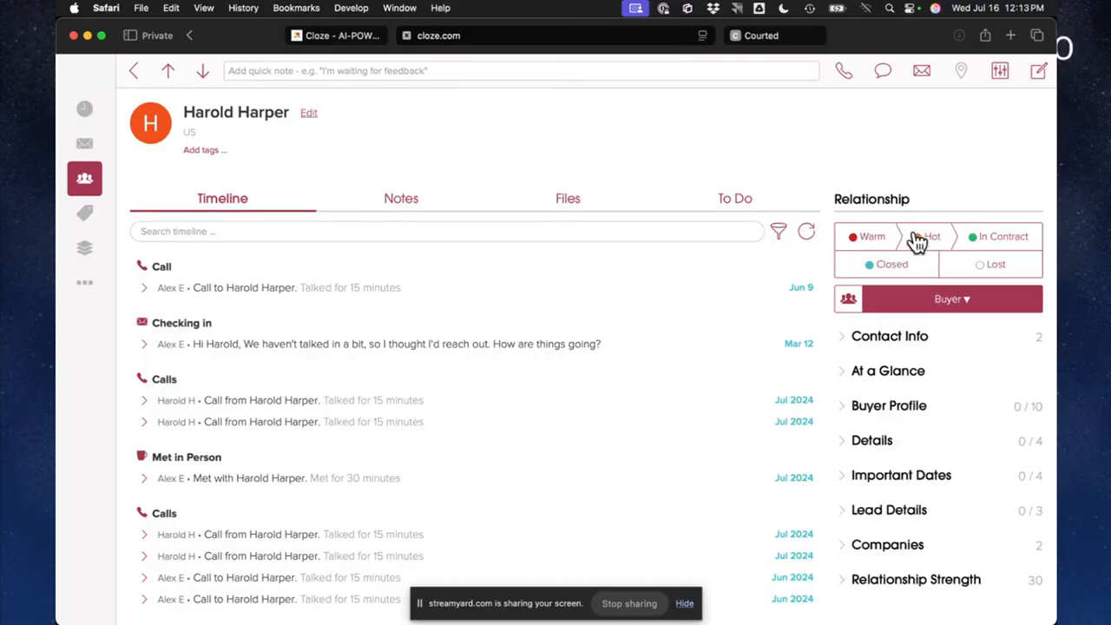
left_click(867, 244)
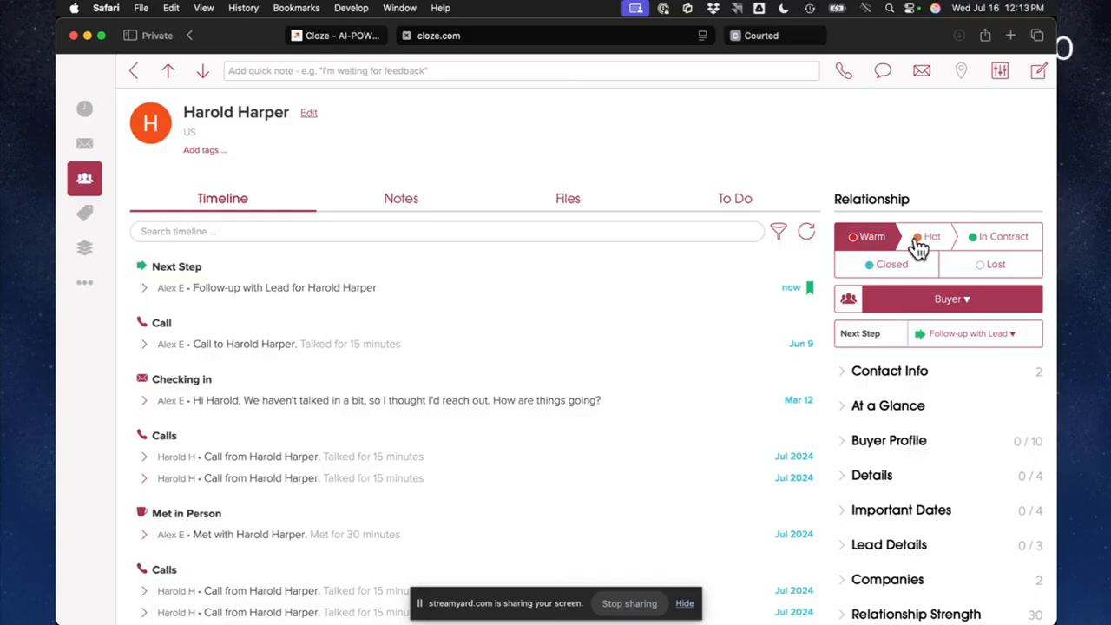
Change the contact's segment to Seller and review the other available business segments
left_click(953, 305)
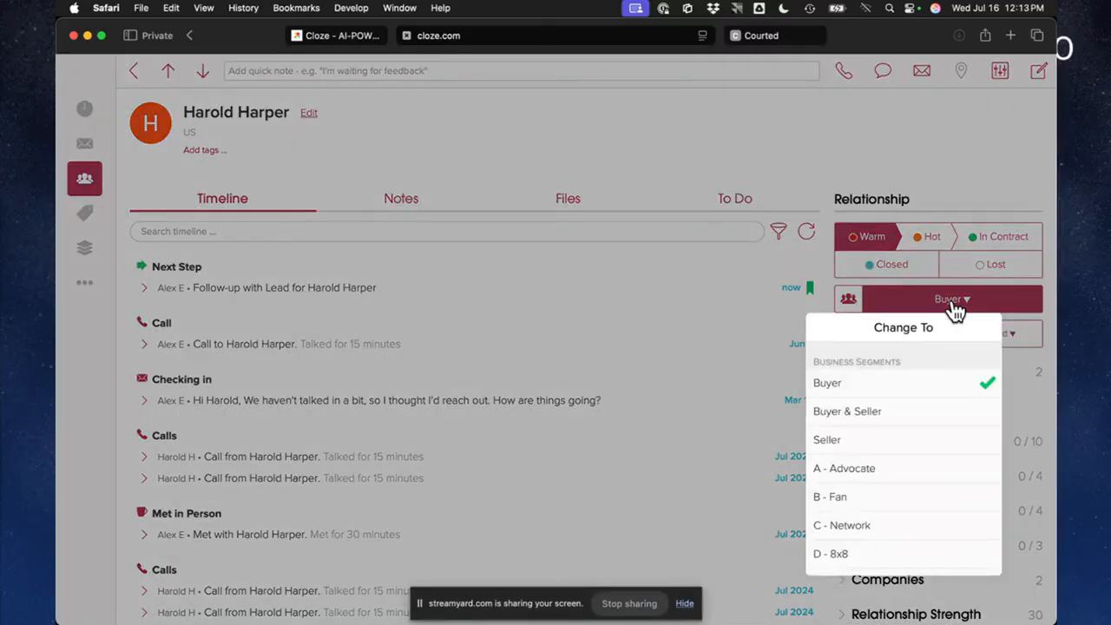
left_click(890, 441)
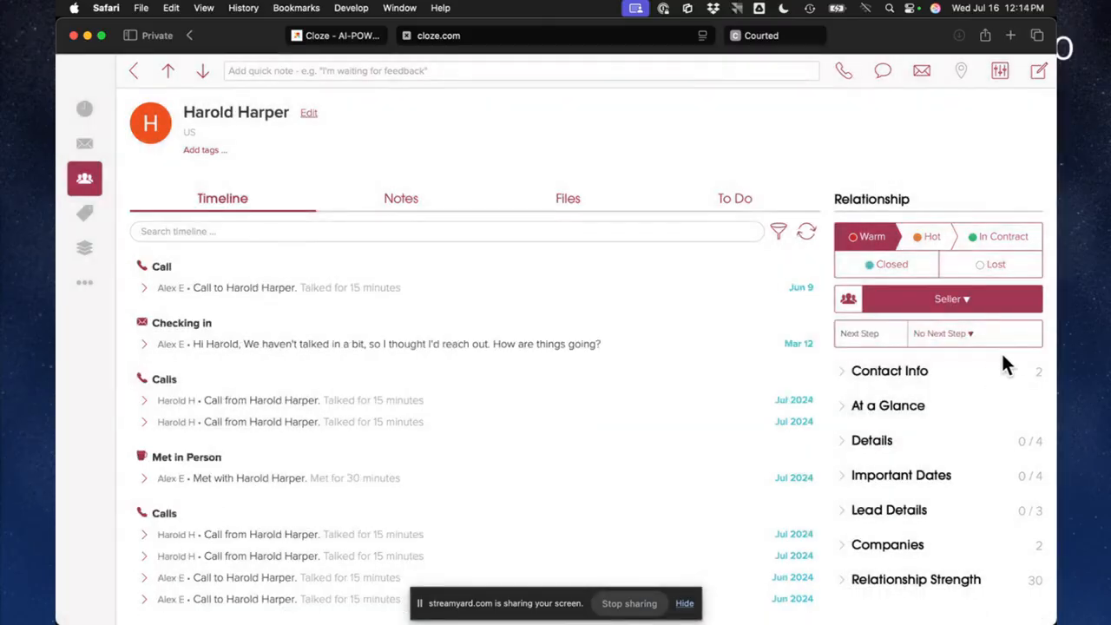
left_click(931, 300)
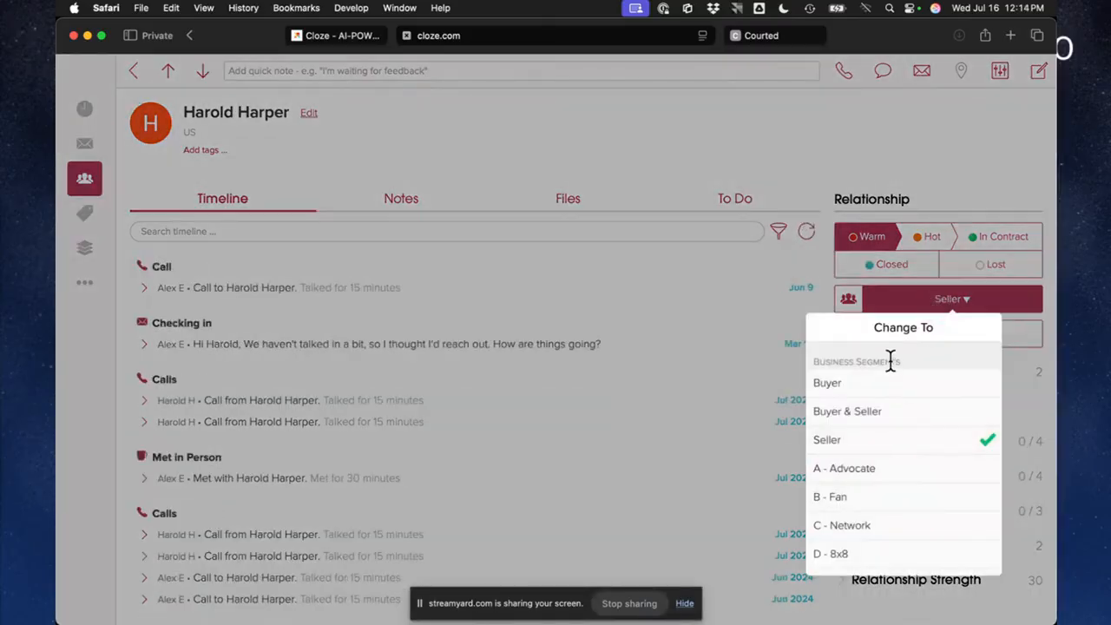
left_click(855, 166)
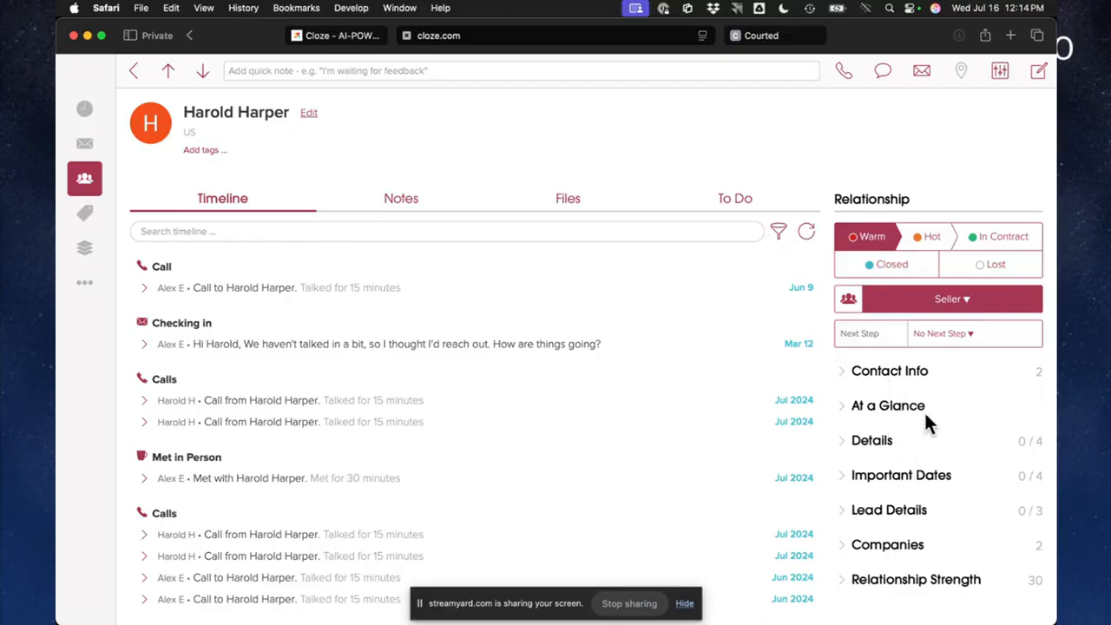
Expand the Important Dates section in the contact's relationship details
scroll(926, 463, "down", 3)
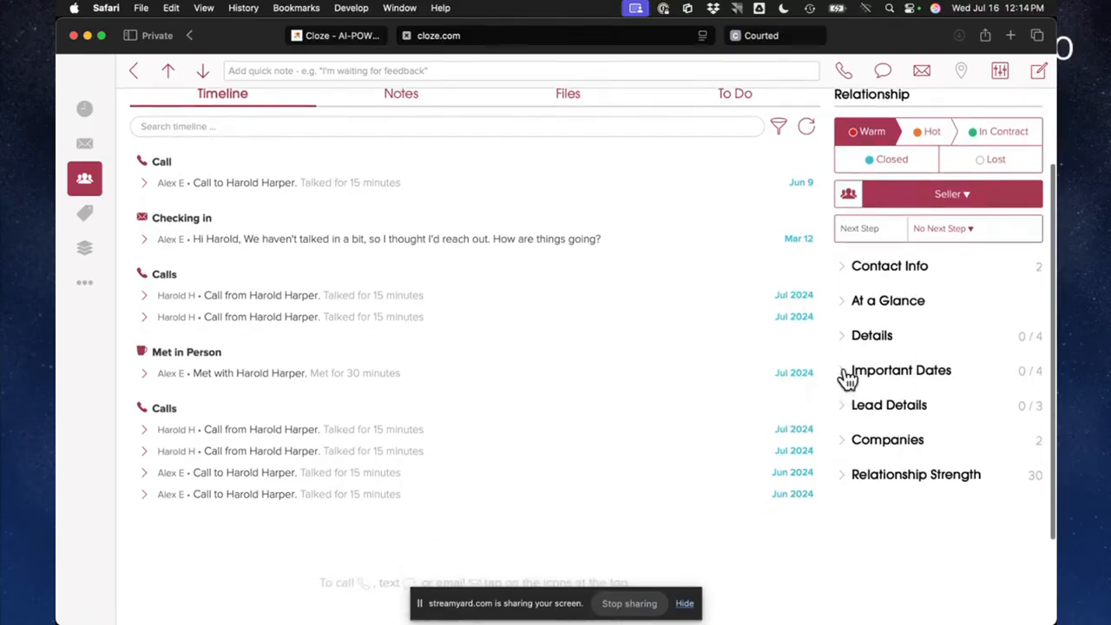
left_click(846, 375)
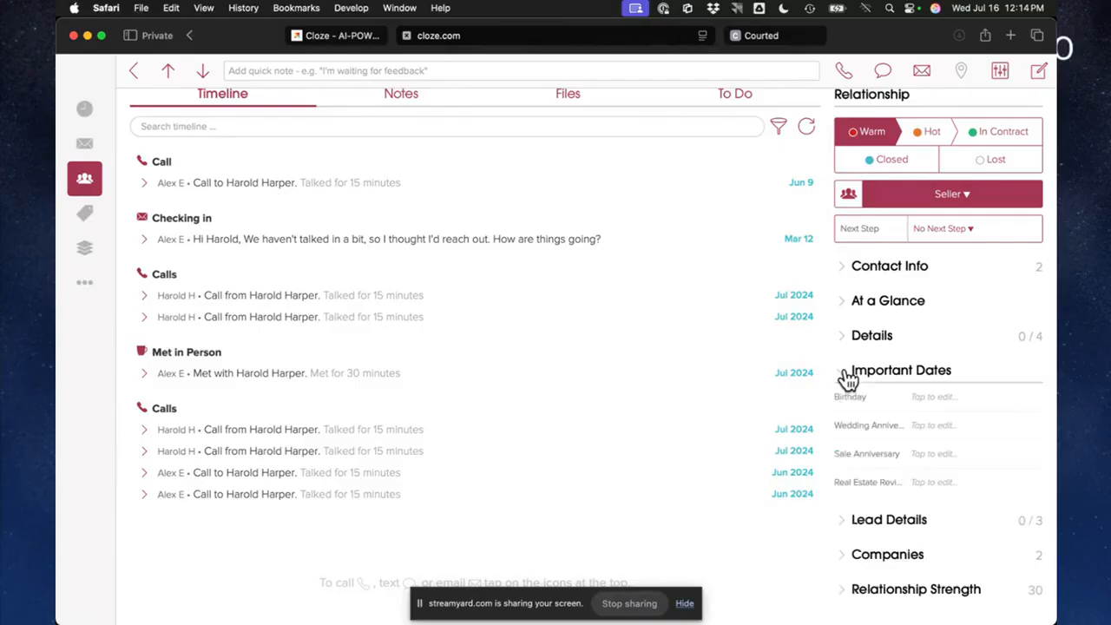
Fill in the contact's birthday and set the Sale Anniversary to July 2, 2025 under Important Dates
left_click(927, 398)
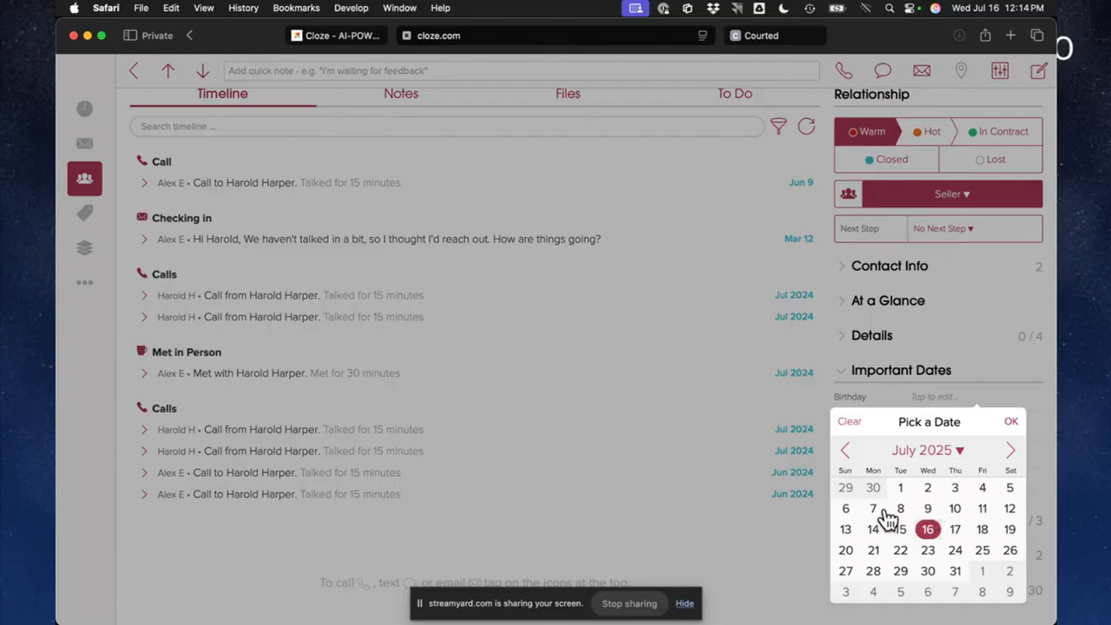
left_click(918, 453)
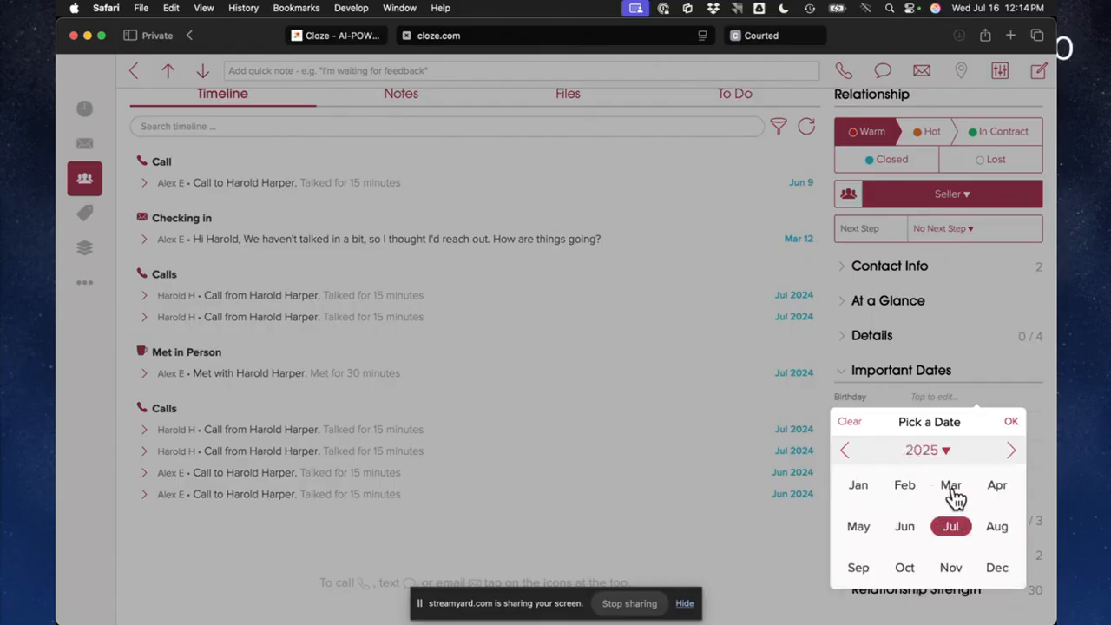
left_click(992, 486)
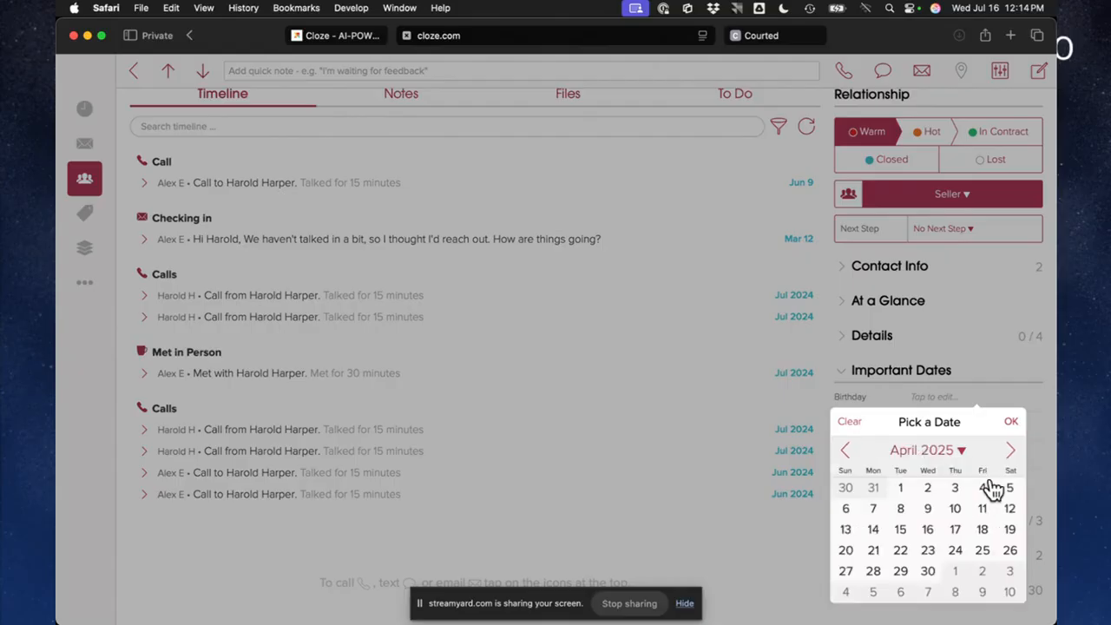
left_click(927, 512)
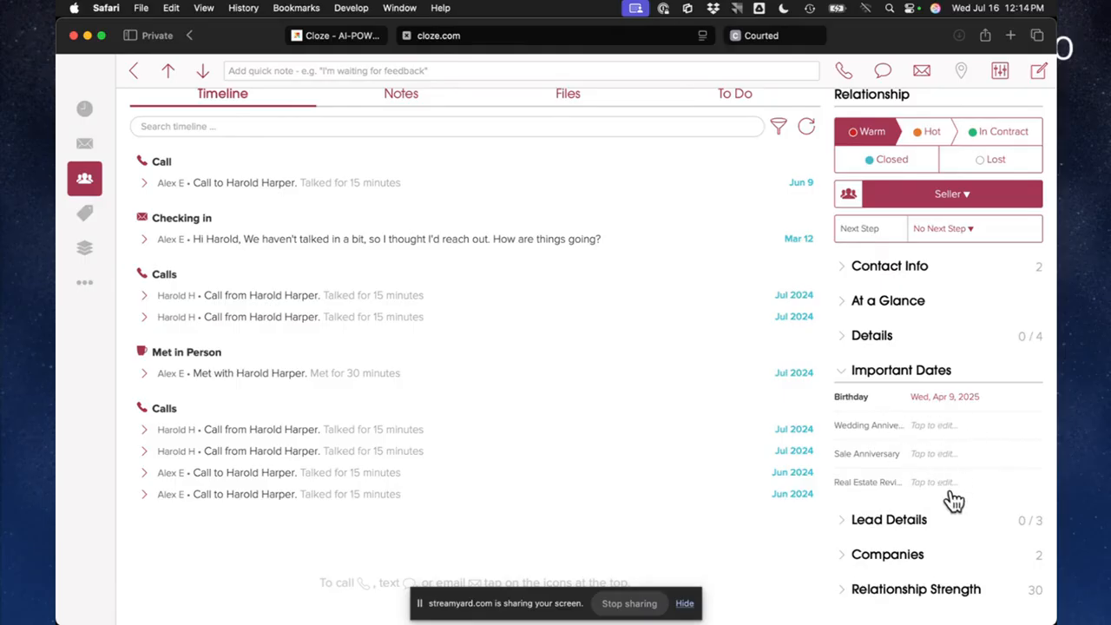
left_click(934, 460)
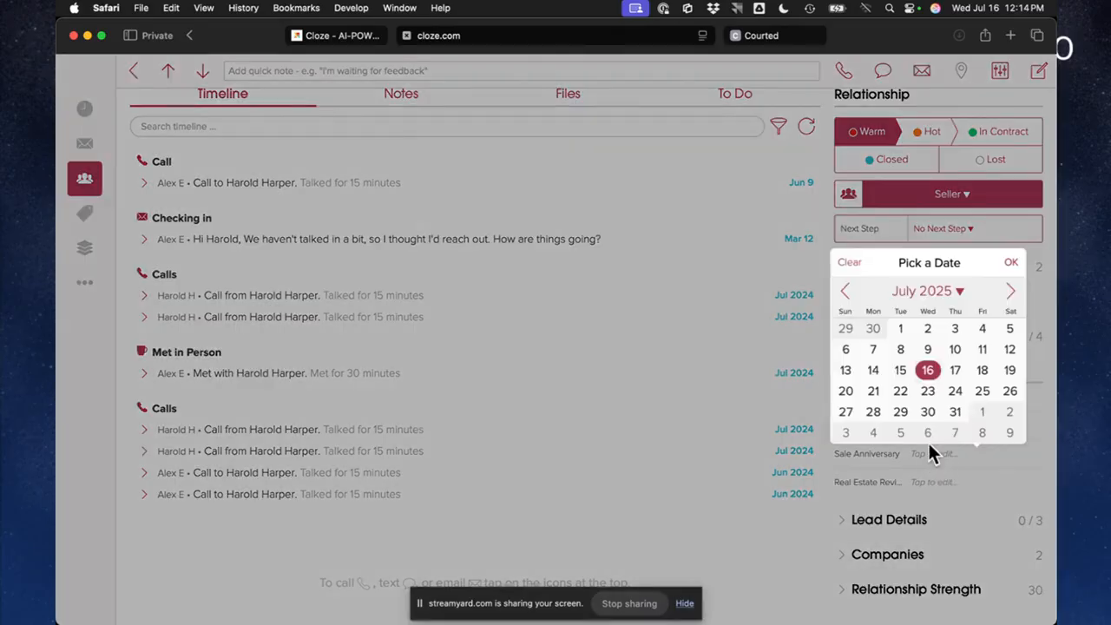
left_click(929, 348)
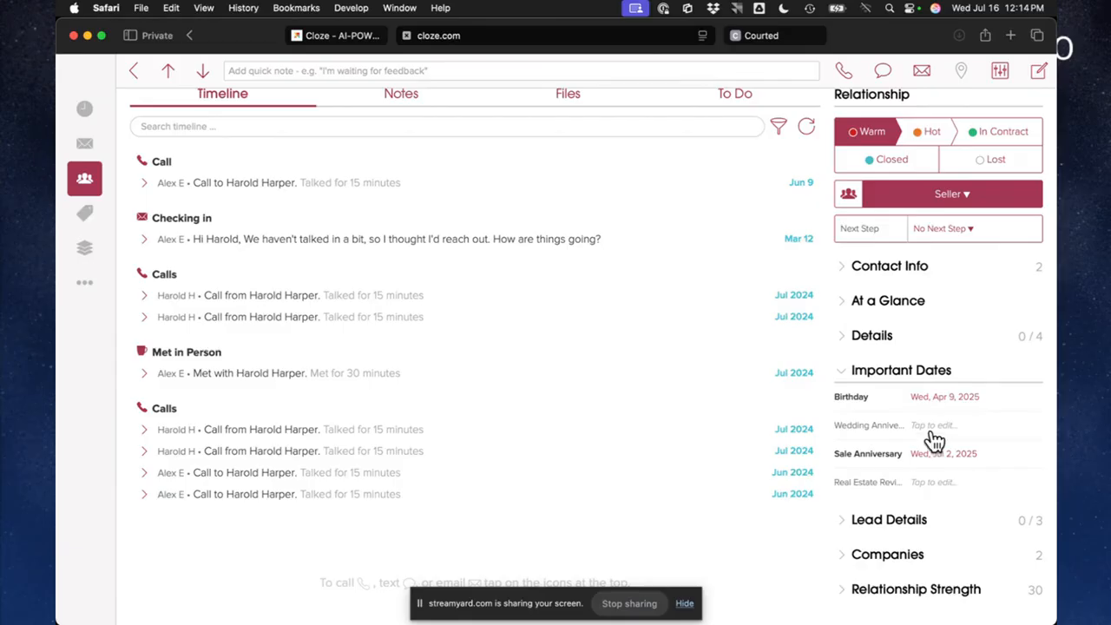
Review the contact's editable About and Contact Info details, including how email address entries are added and removed, and leave without saving
scroll(933, 438, "up", 3)
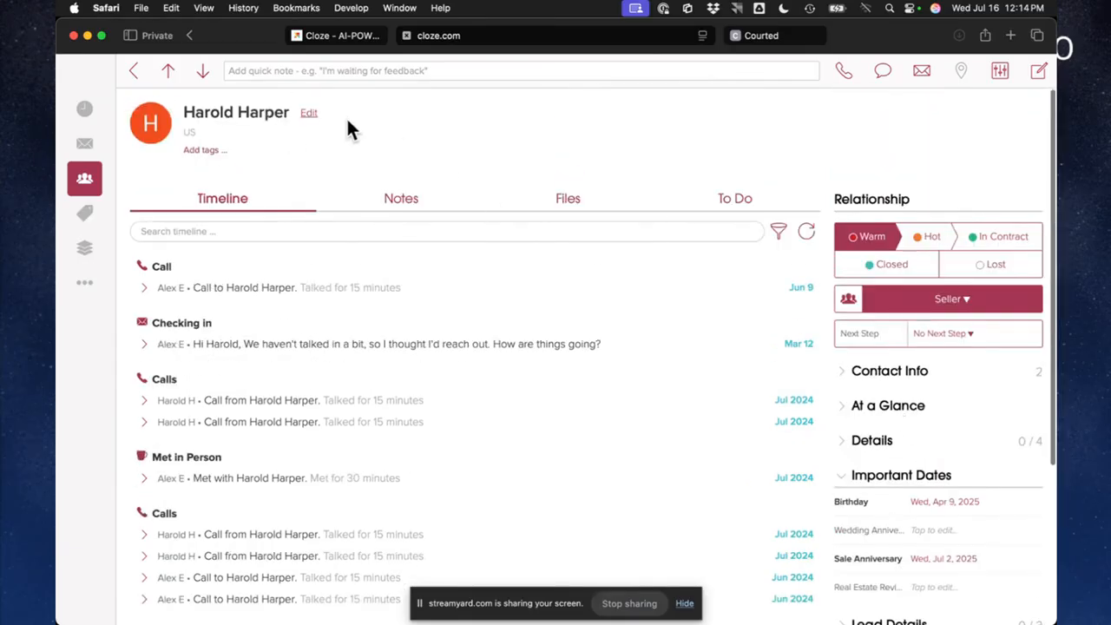
left_click(309, 114)
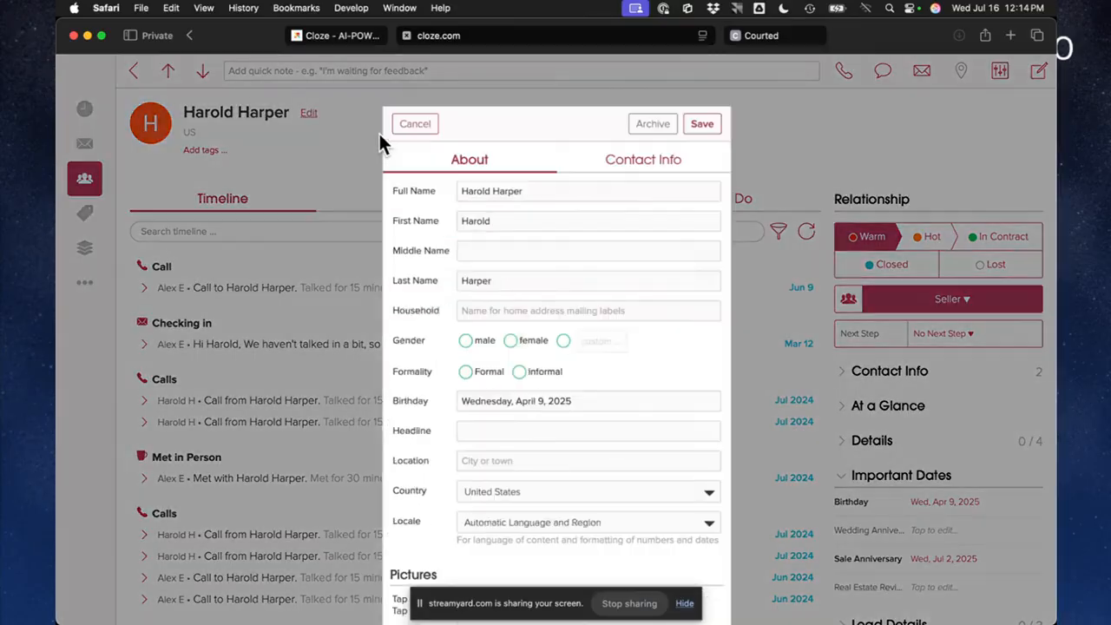
scroll(486, 235, "down", 2)
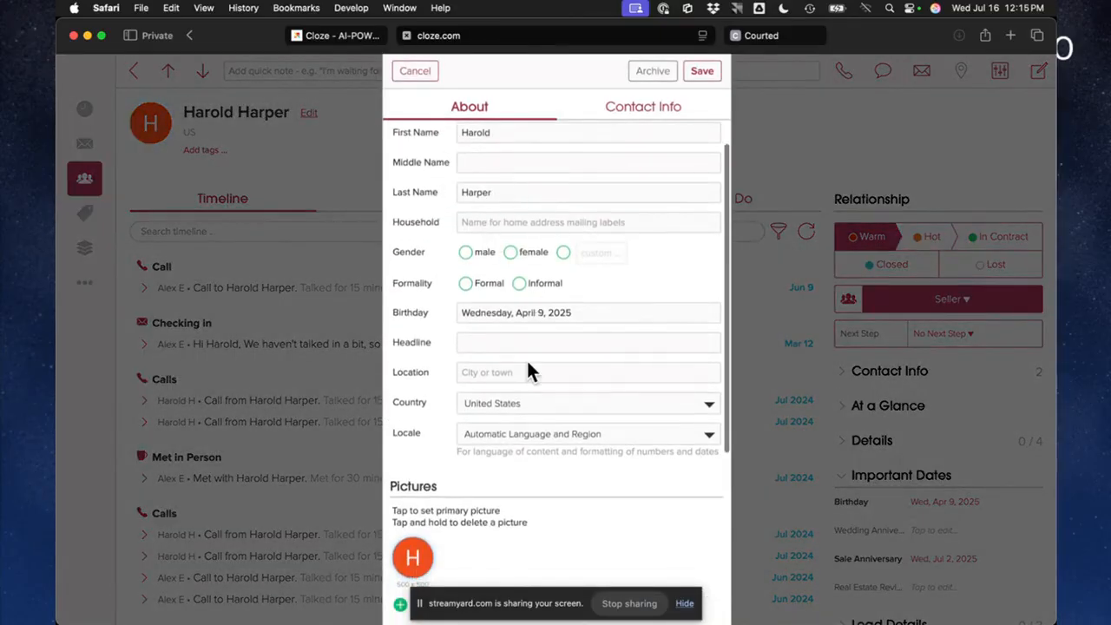
scroll(544, 469, "up", 2)
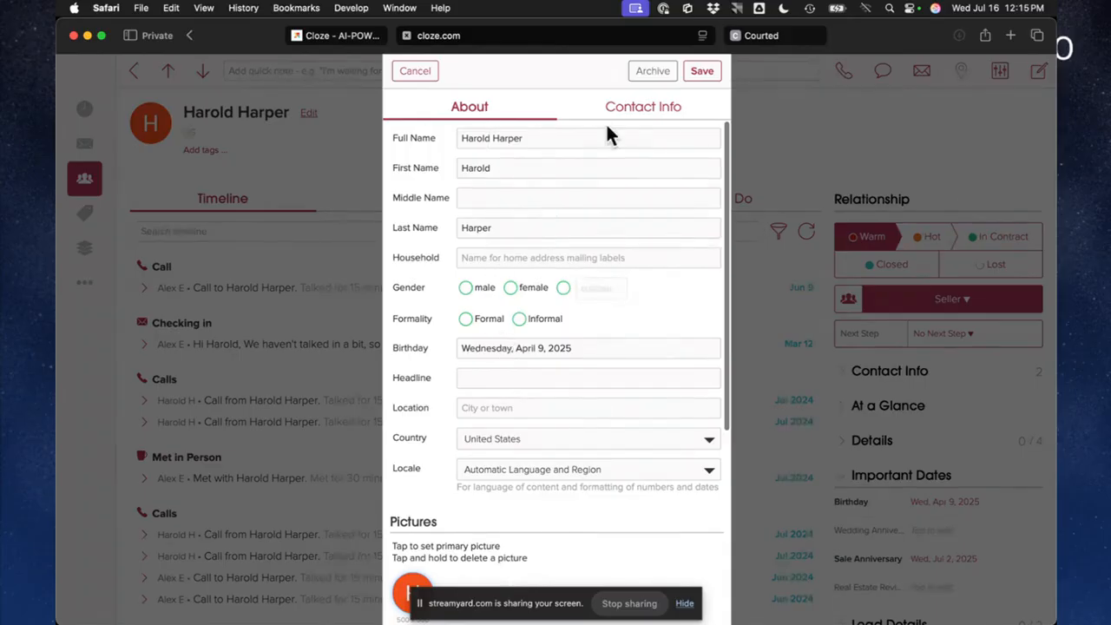
left_click(643, 111)
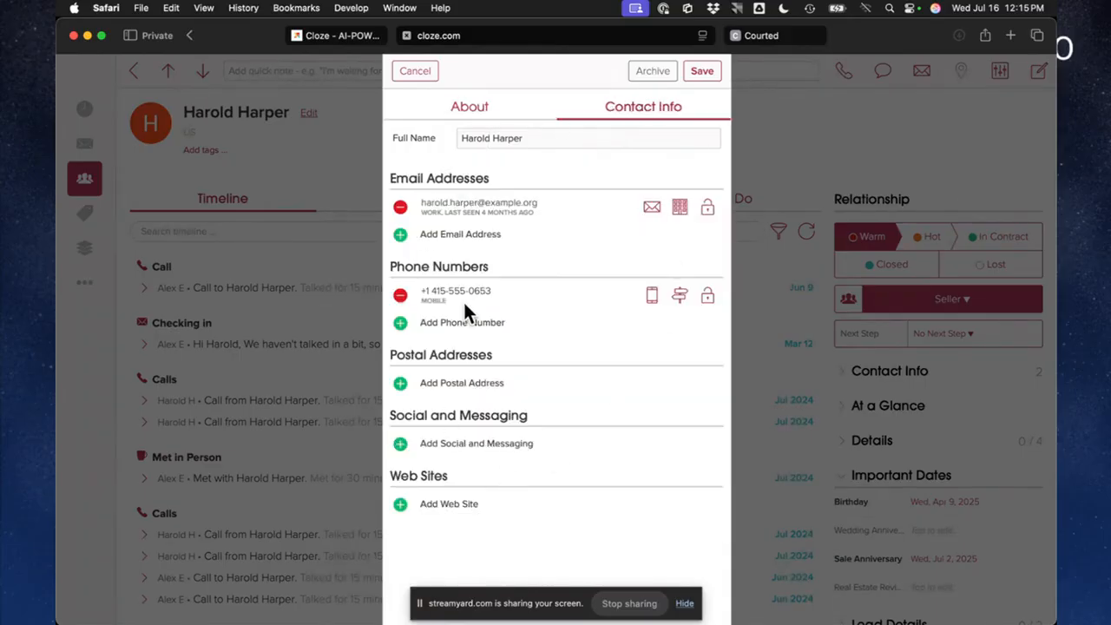
left_click(400, 236)
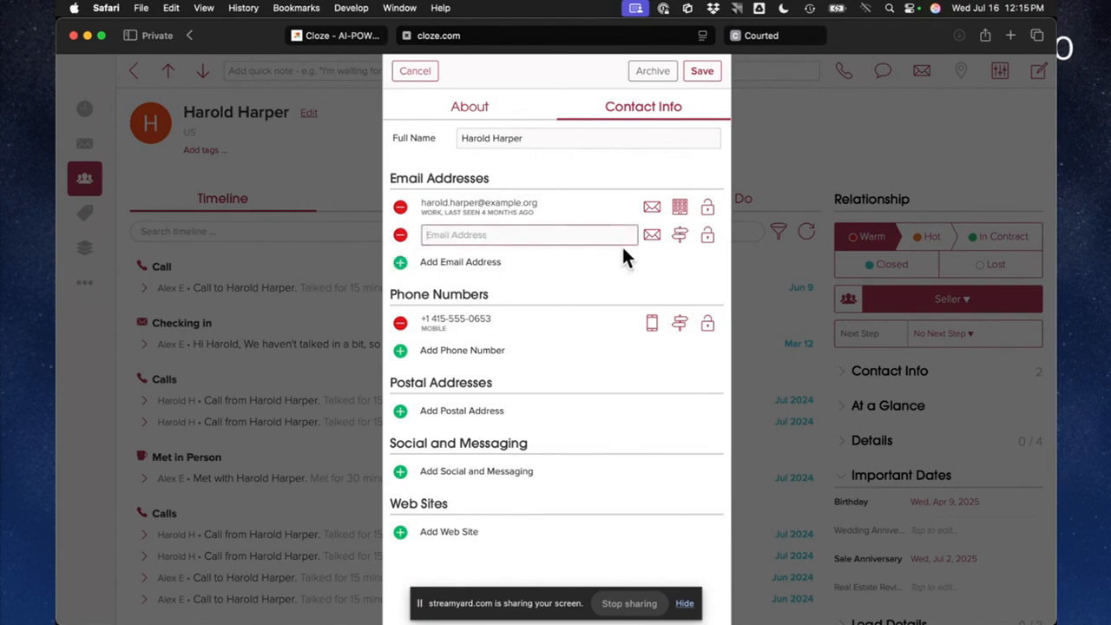
left_click(400, 235)
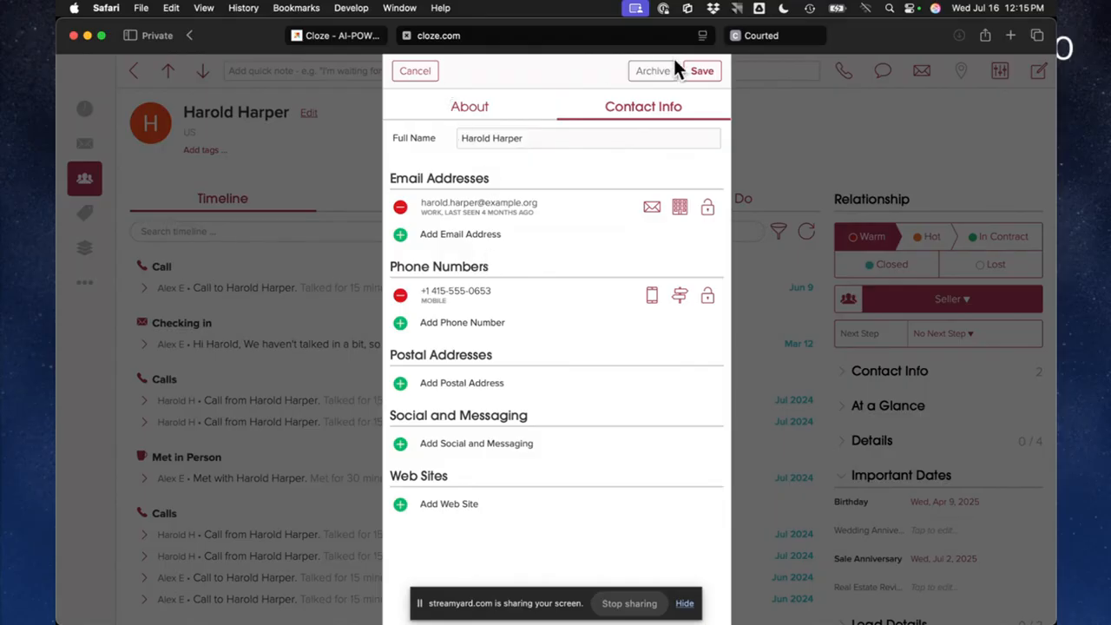
left_click(408, 75)
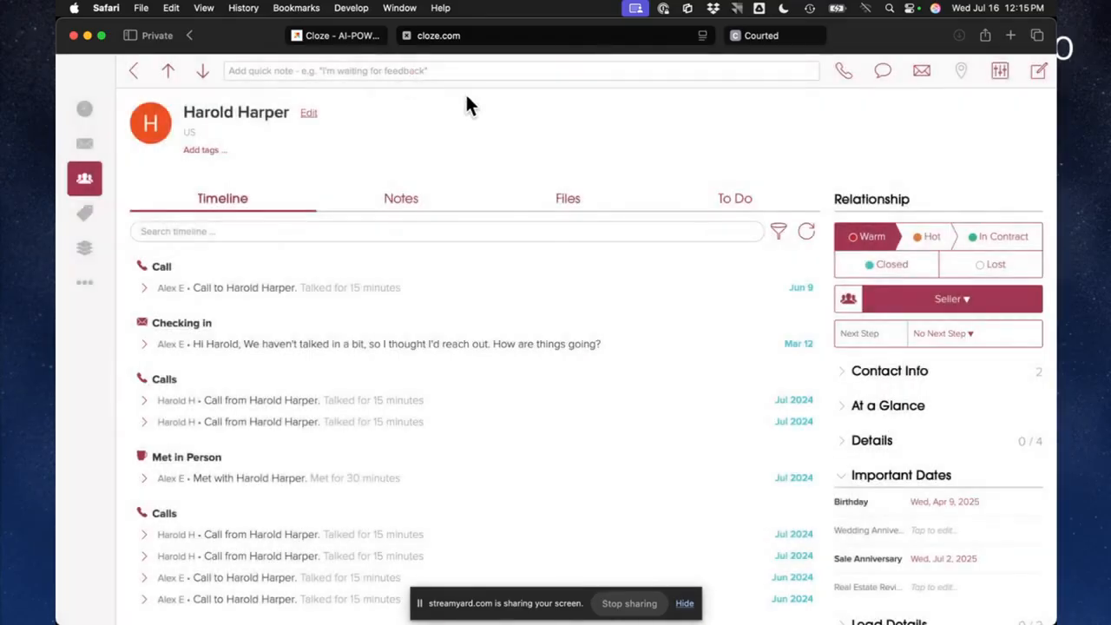
Return to the My People list, look at the Hot Buyer contact near its beginning, and go back to the list
left_click(133, 71)
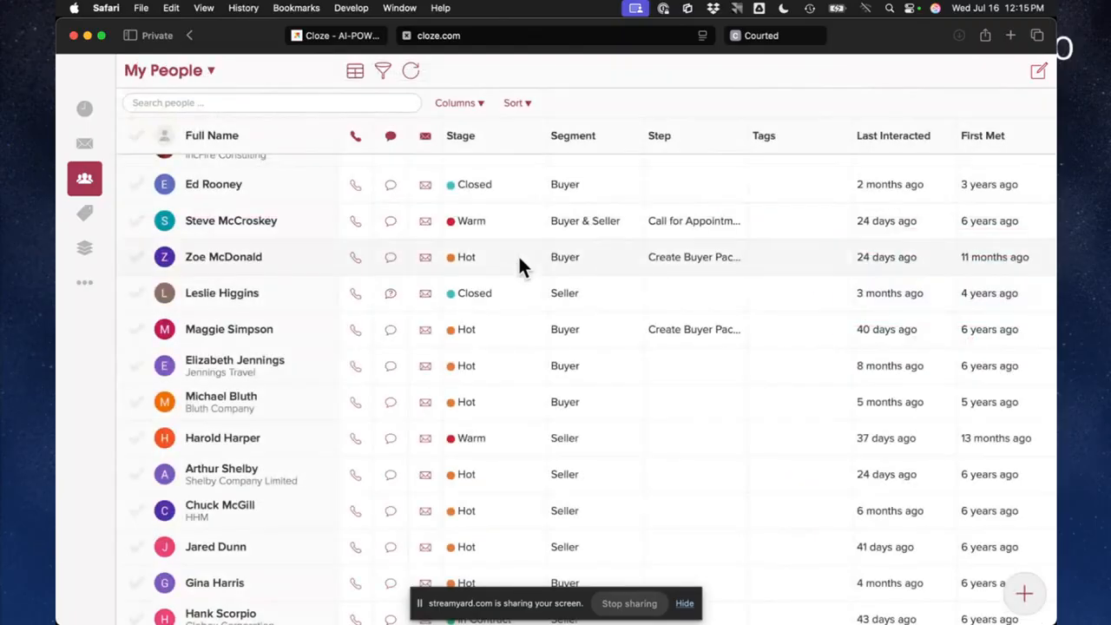
scroll(317, 282, "up", 5)
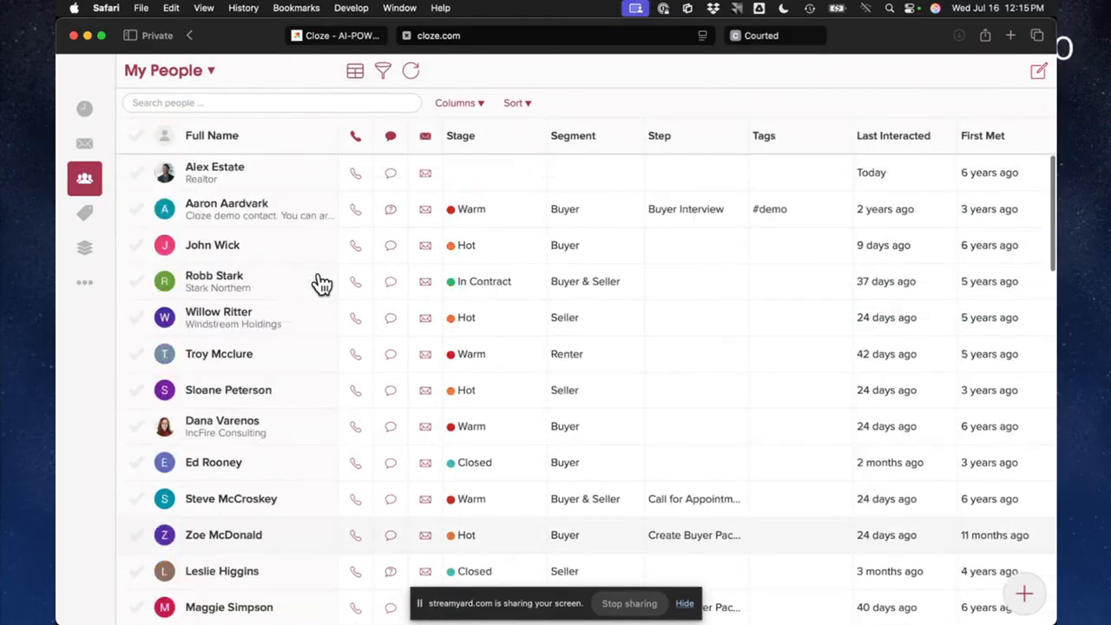
left_click(229, 251)
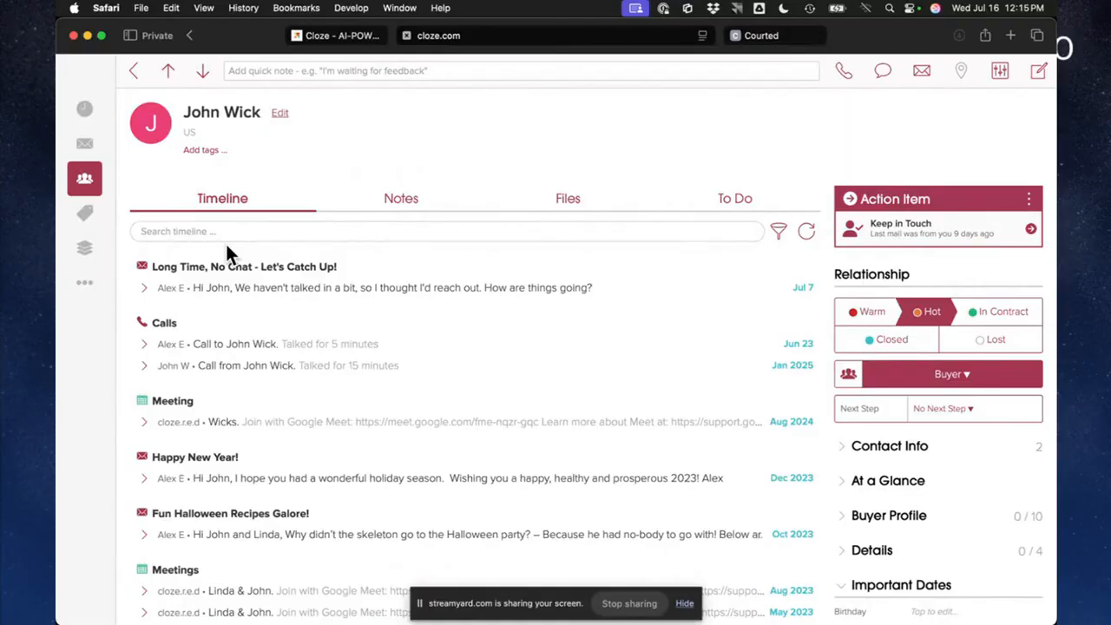
left_click(132, 71)
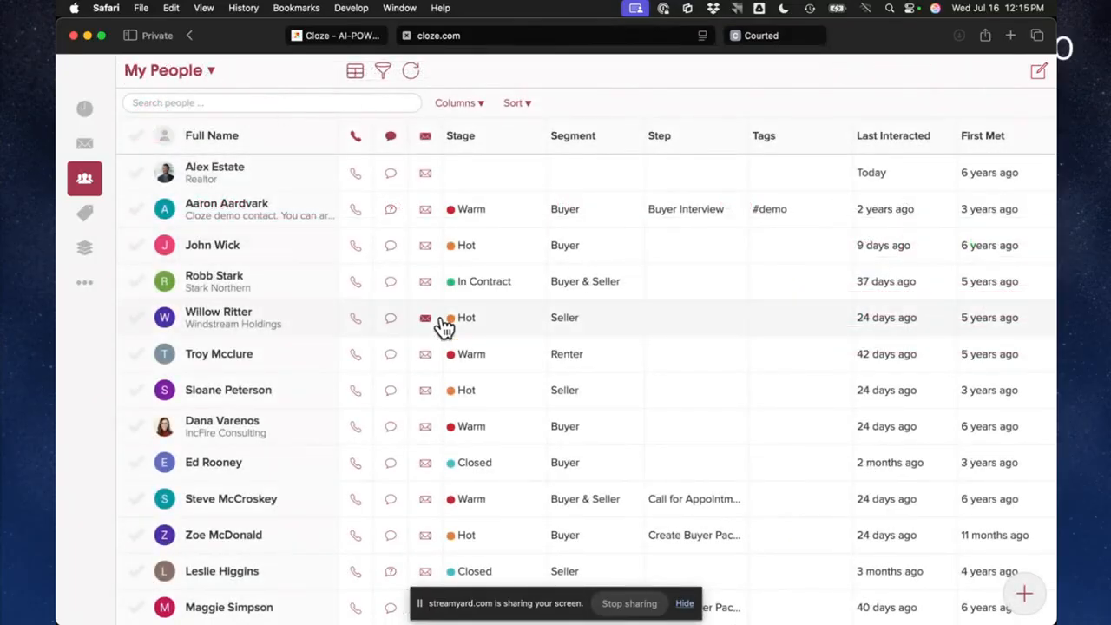
Select seven contacts that have no stage or segment in the My People list
scroll(241, 512, "down", 10)
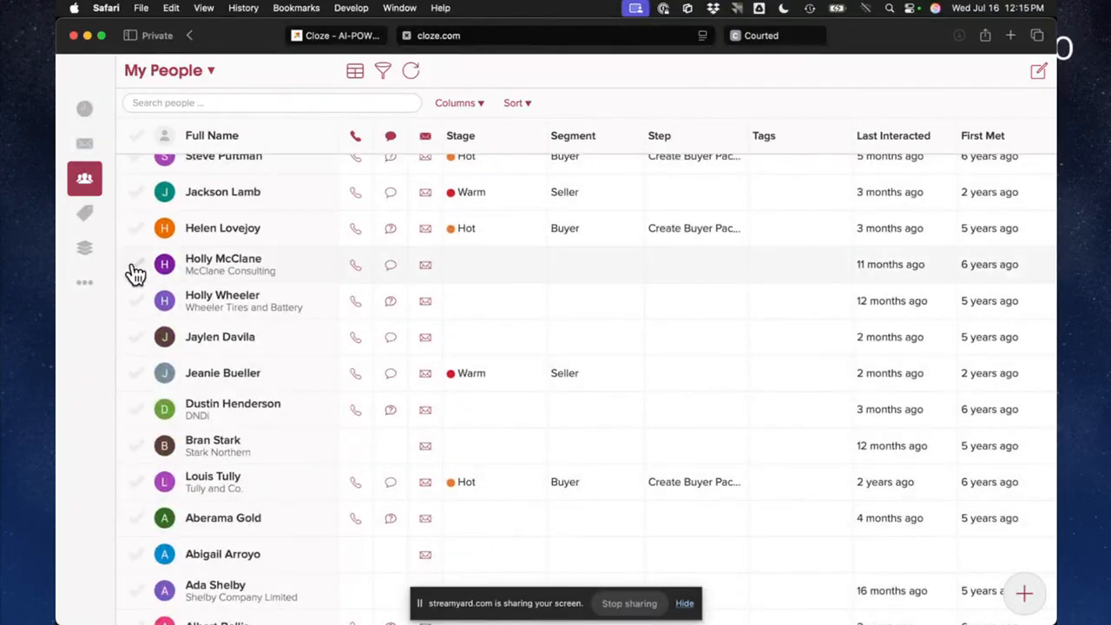
left_click(136, 265)
left_click(137, 301)
left_click(138, 338)
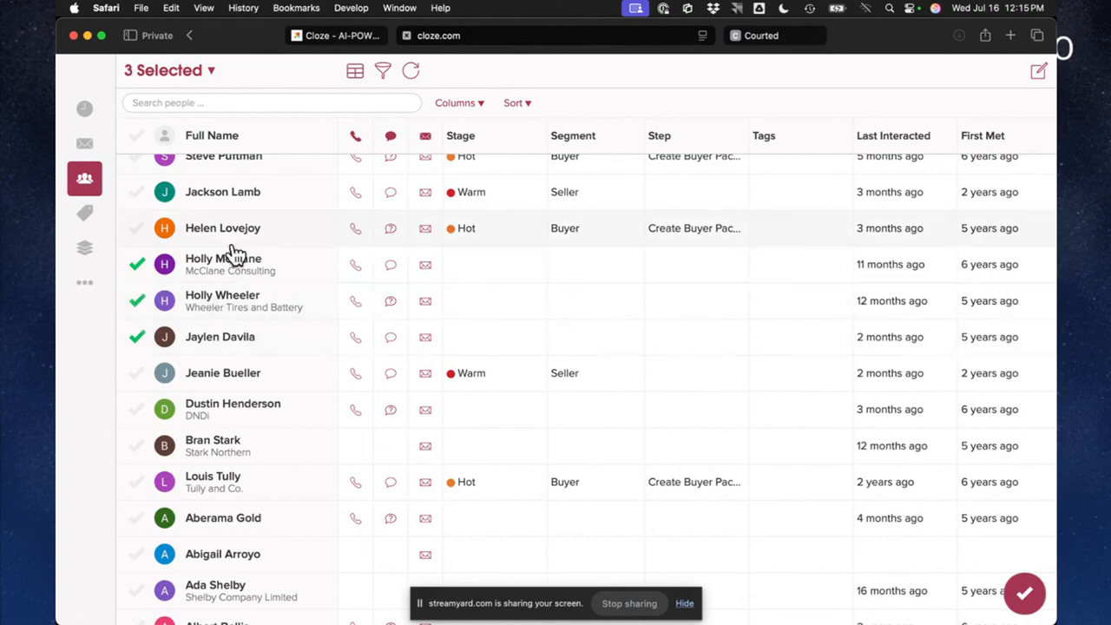
left_click(139, 453)
scroll(139, 454, "down", 1)
scroll(141, 462, "down", 6)
left_click(137, 391)
left_click(137, 463)
left_click(139, 501)
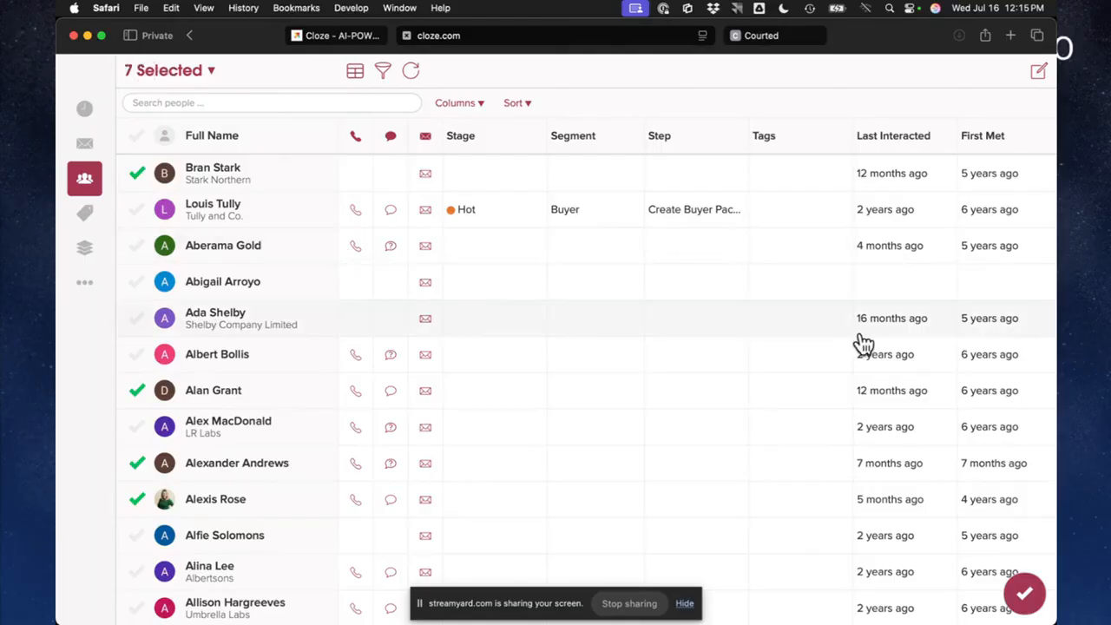
Bulk change the seven selected contacts to the Warm stage and the Buyer segment
left_click(1027, 596)
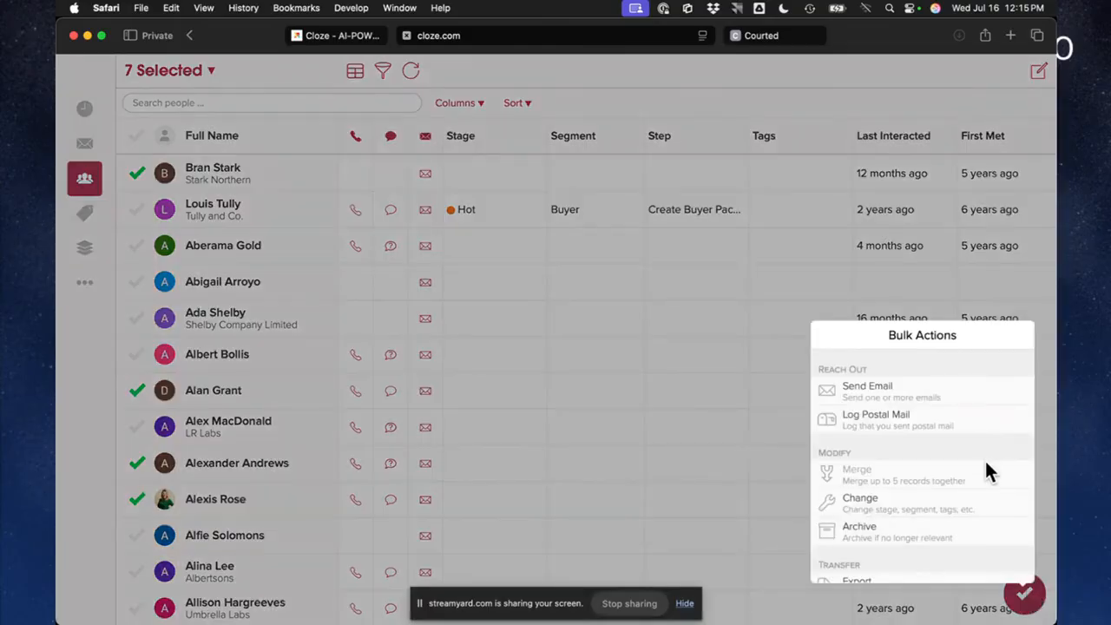
left_click(894, 512)
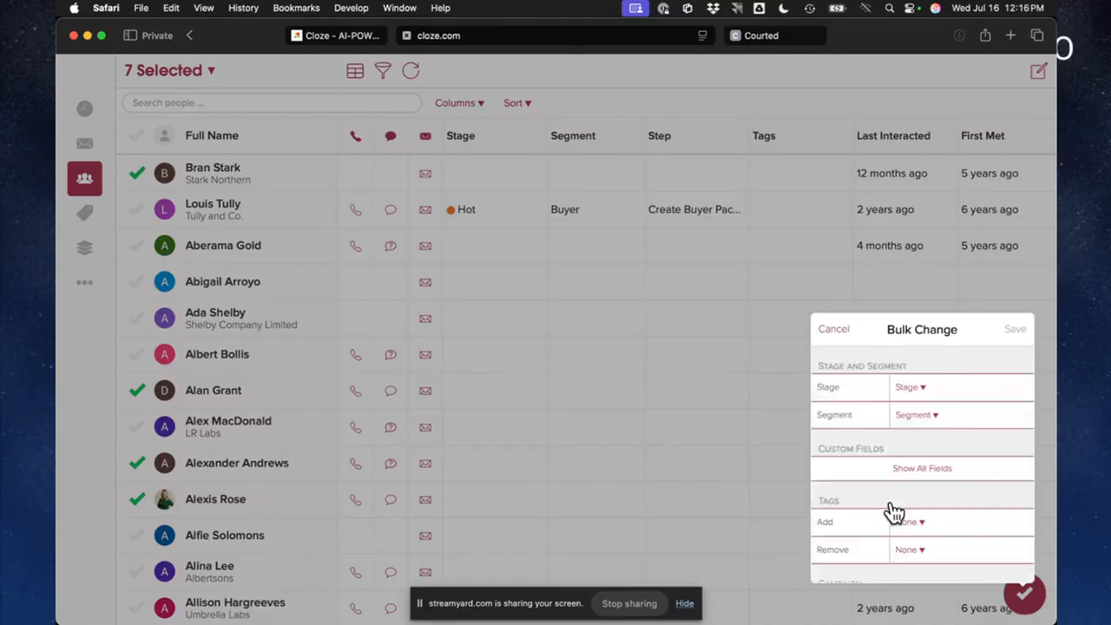
left_click(911, 388)
left_click(894, 373)
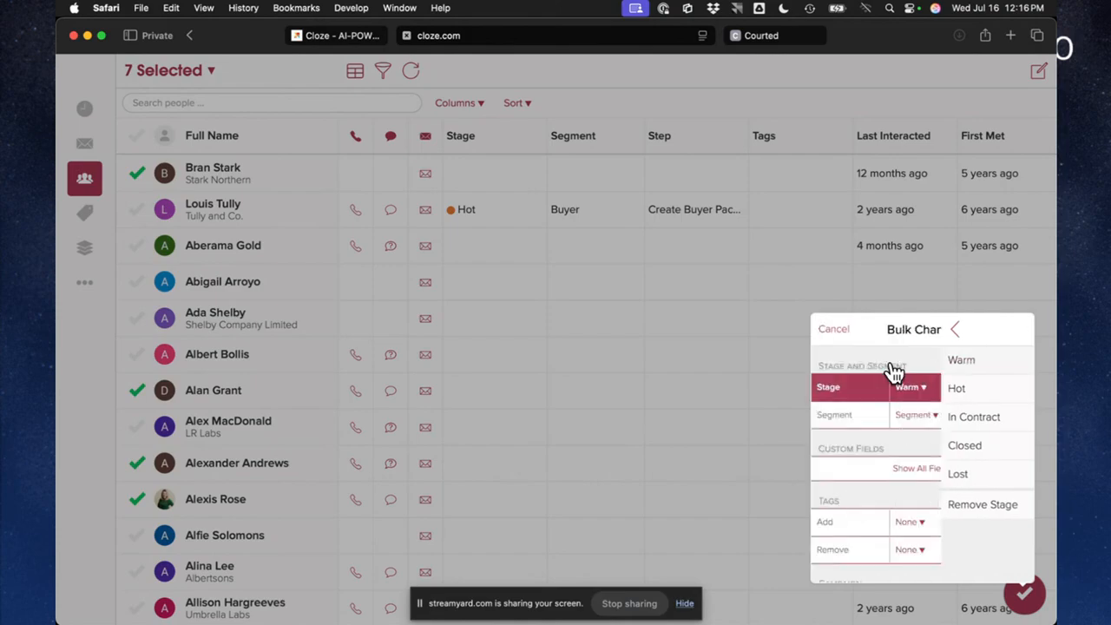
left_click(917, 417)
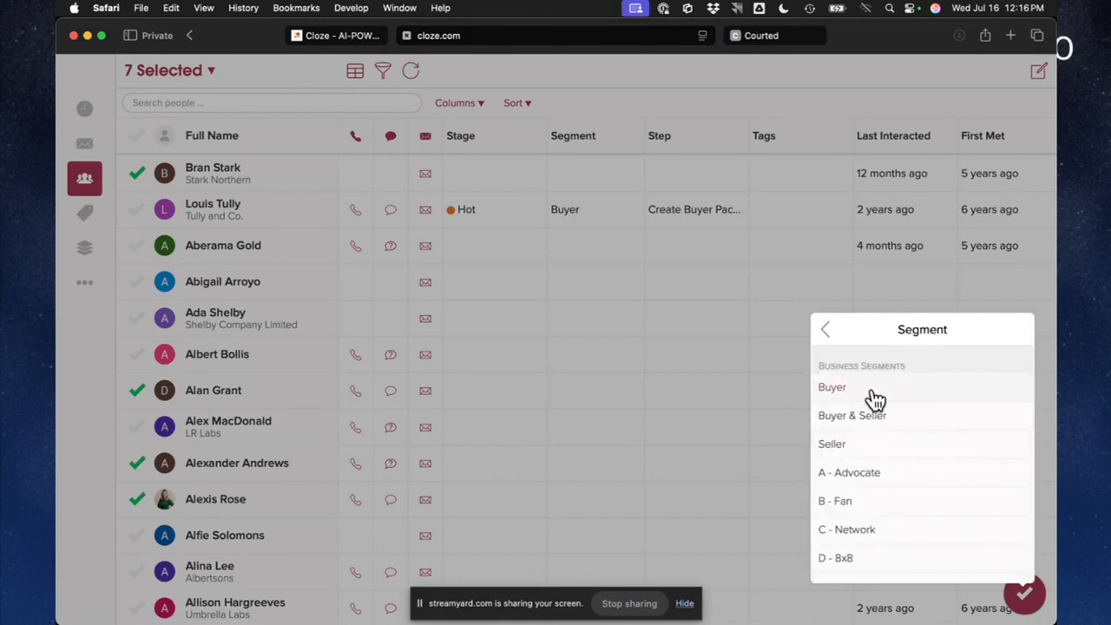
left_click(881, 389)
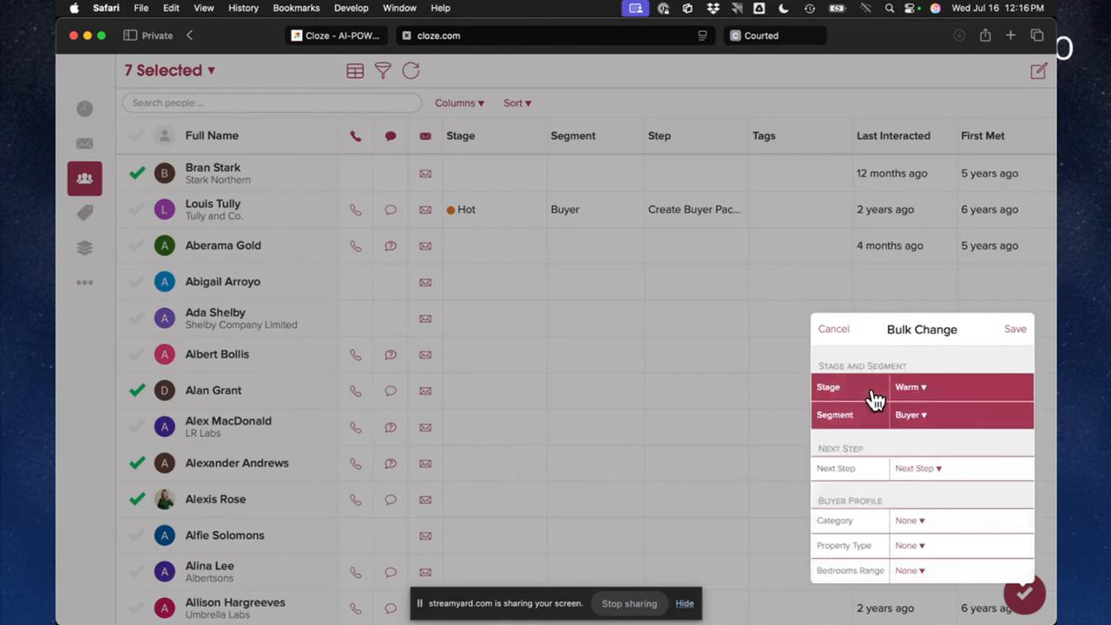
left_click(1014, 330)
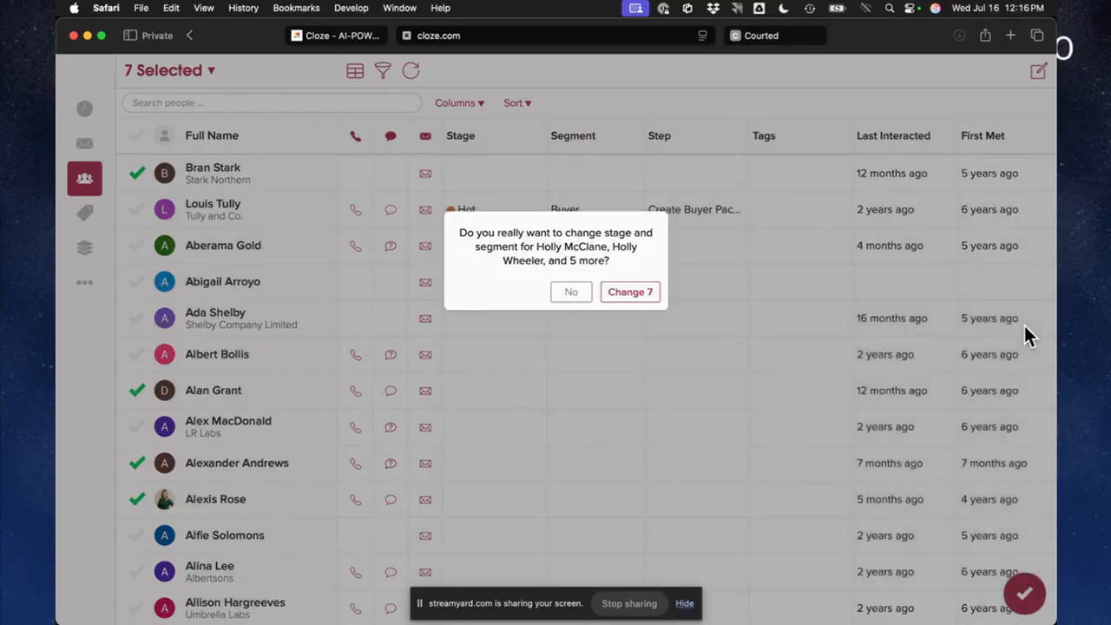
left_click(630, 295)
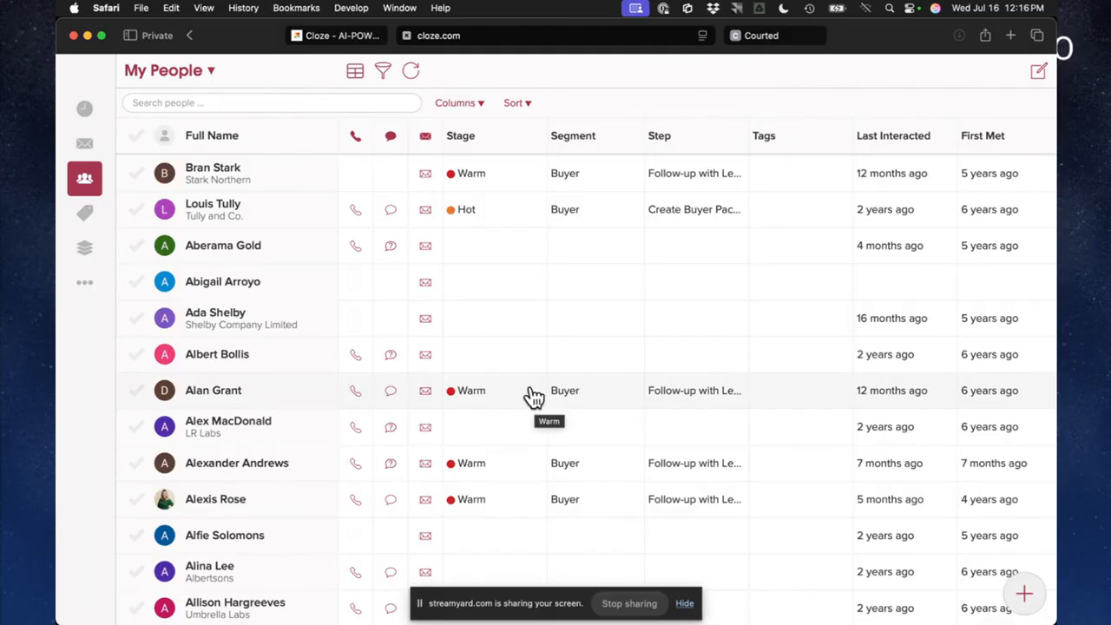
Open the contact that has no last-interacted or first-met date and add the tags #vip and #holiday-card
left_click(311, 290)
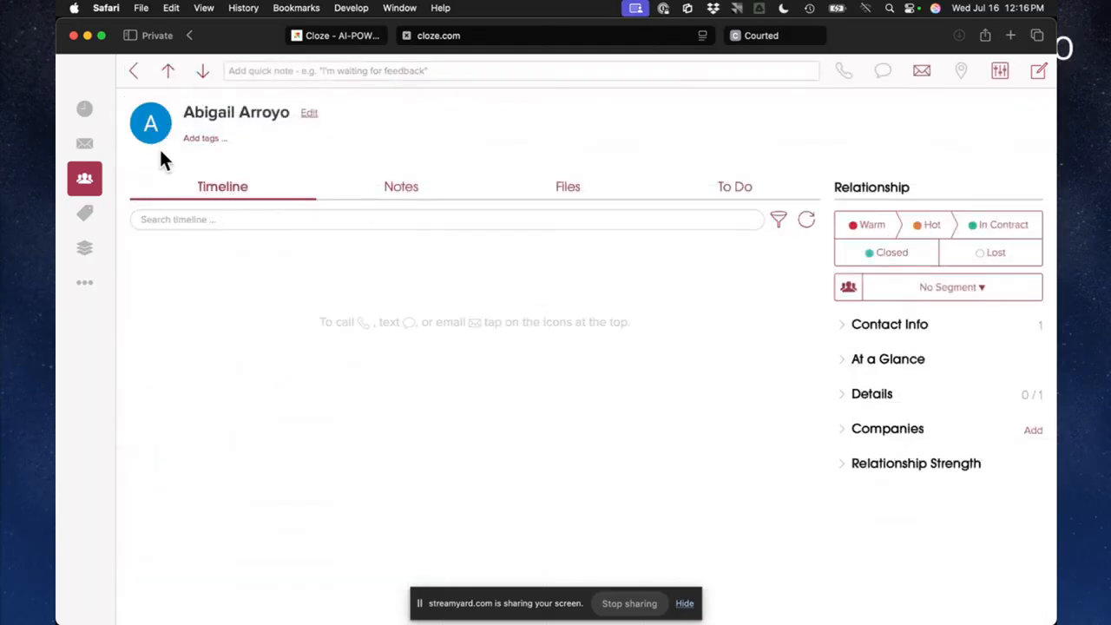
left_click(234, 137)
type("vip")
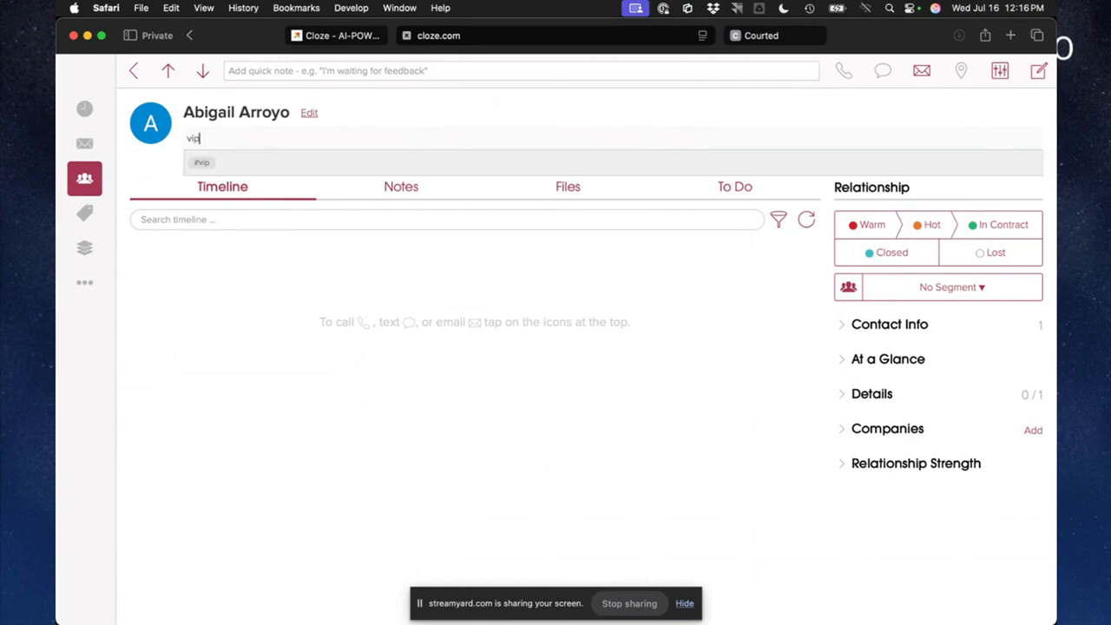
left_click(201, 167)
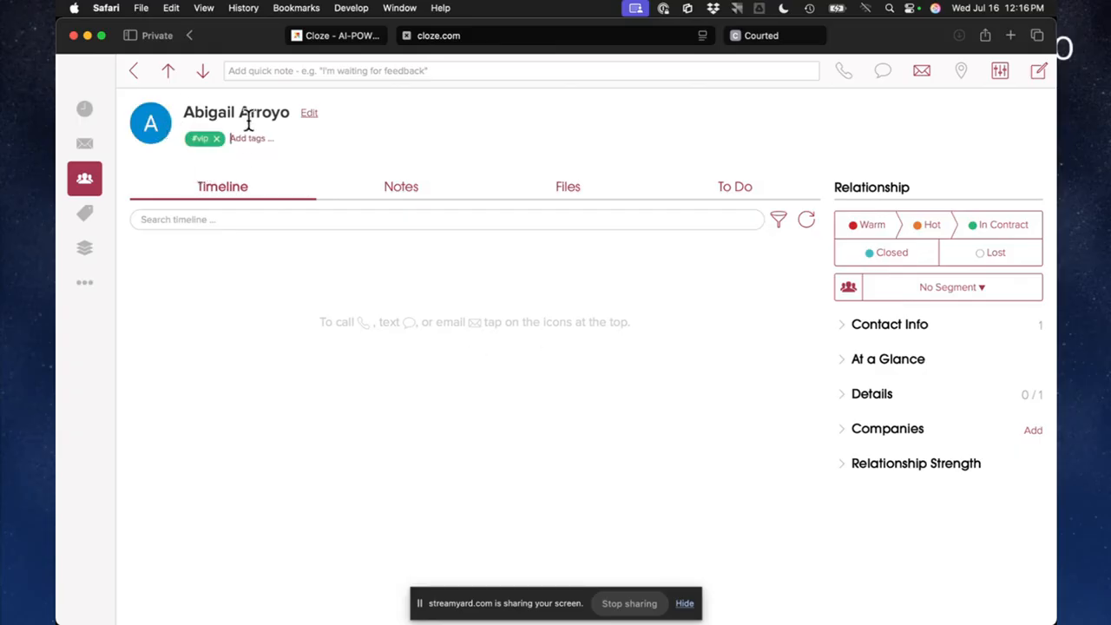
type("holida")
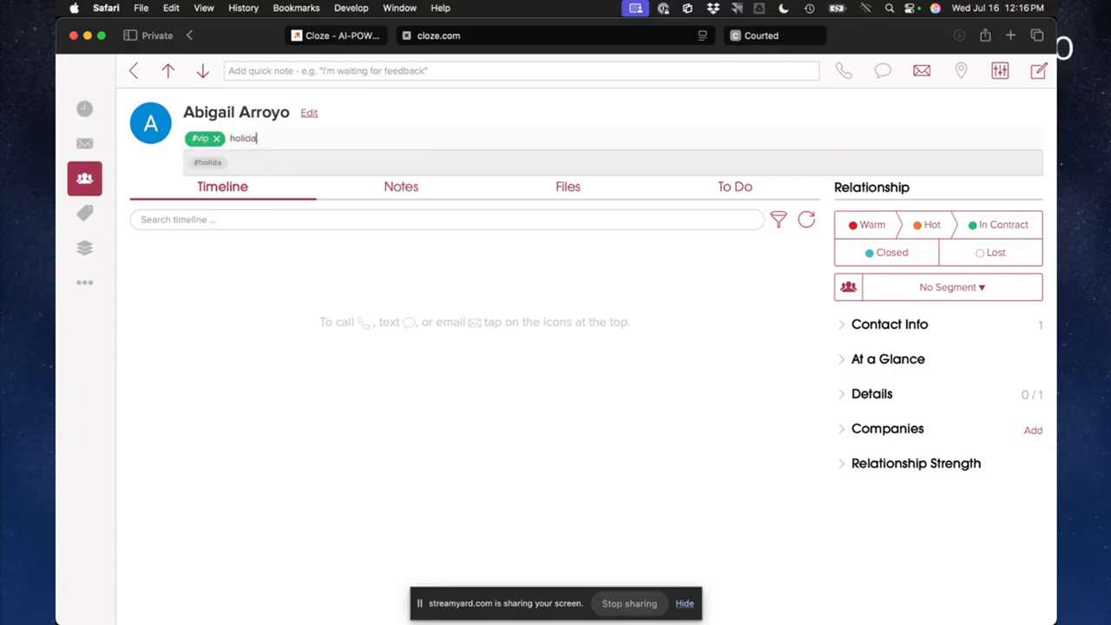
type("y-card")
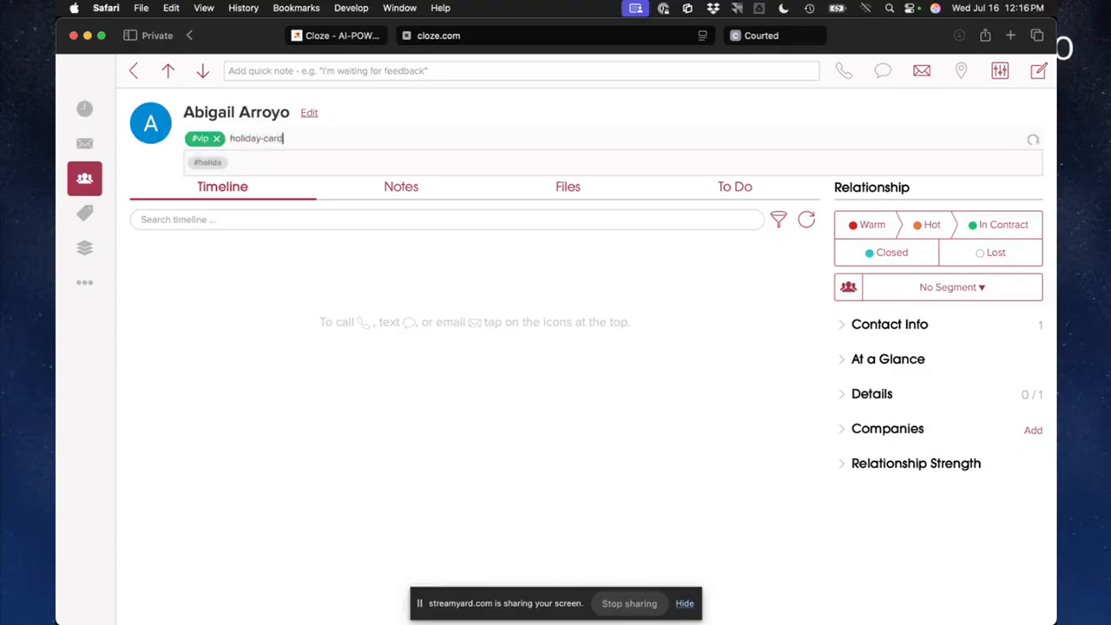
left_click(224, 171)
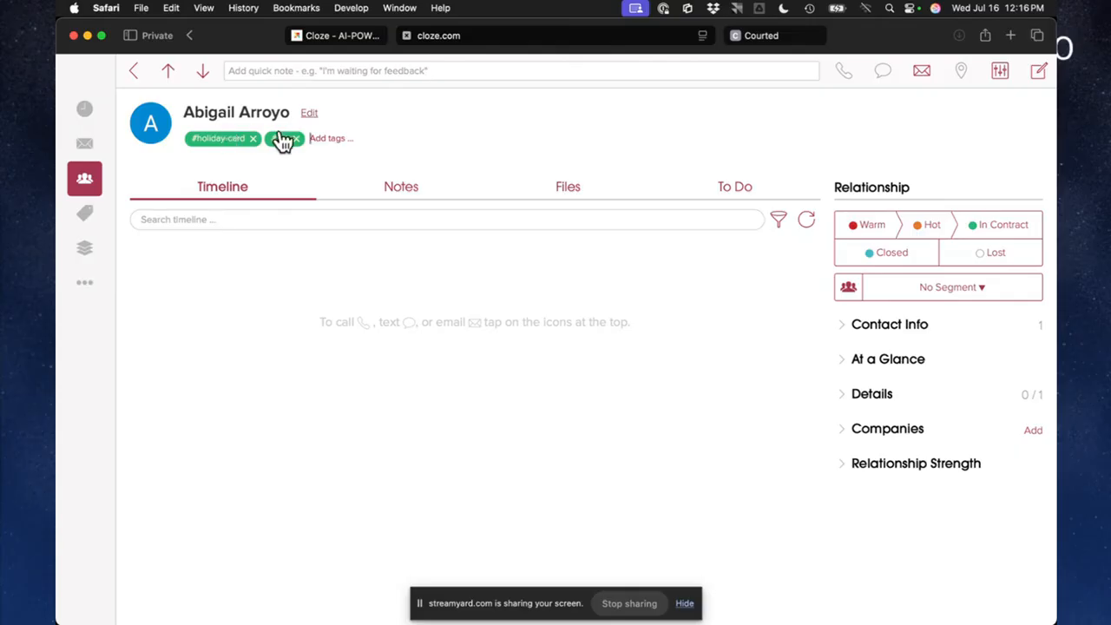
Return to the My People list, search it for contacts tagged #holiday-card, and clear the search
left_click(132, 70)
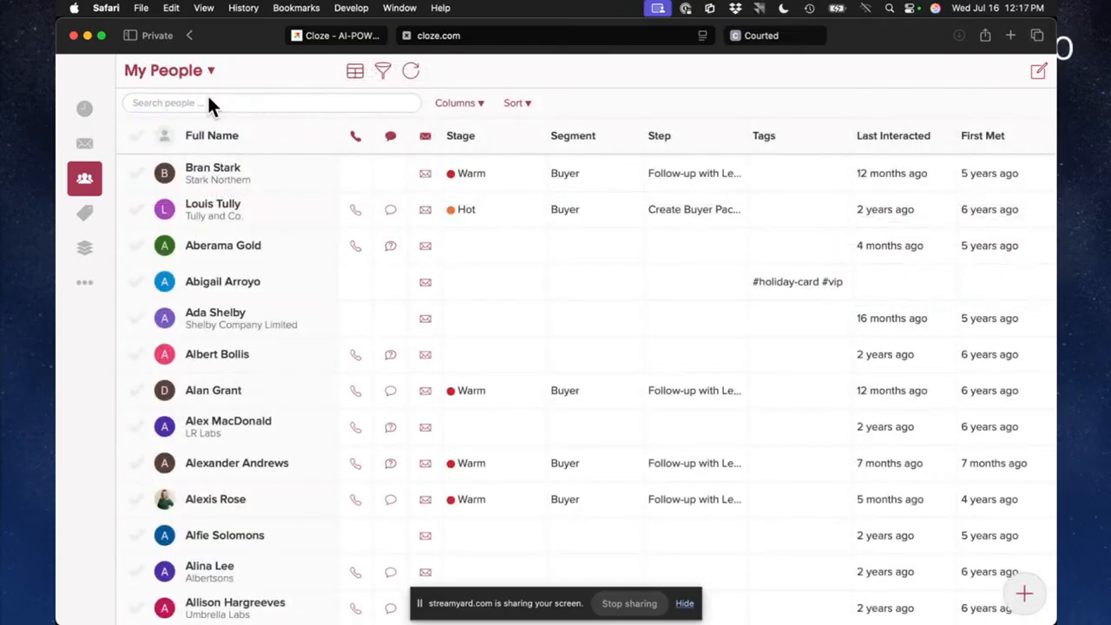
left_click(208, 98)
type("#ho")
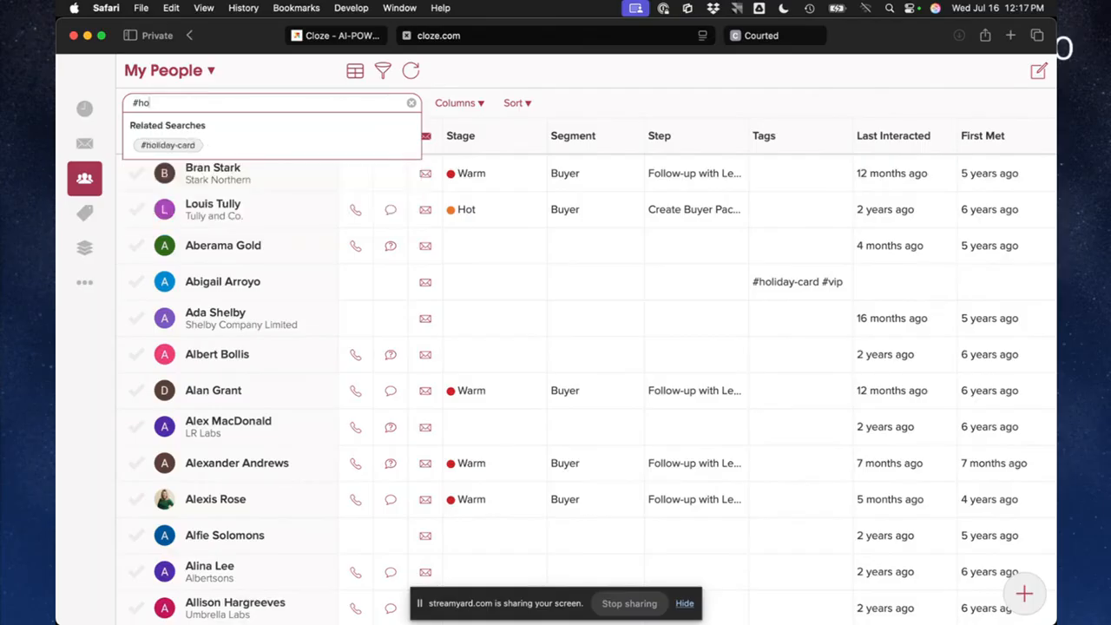
left_click(163, 146)
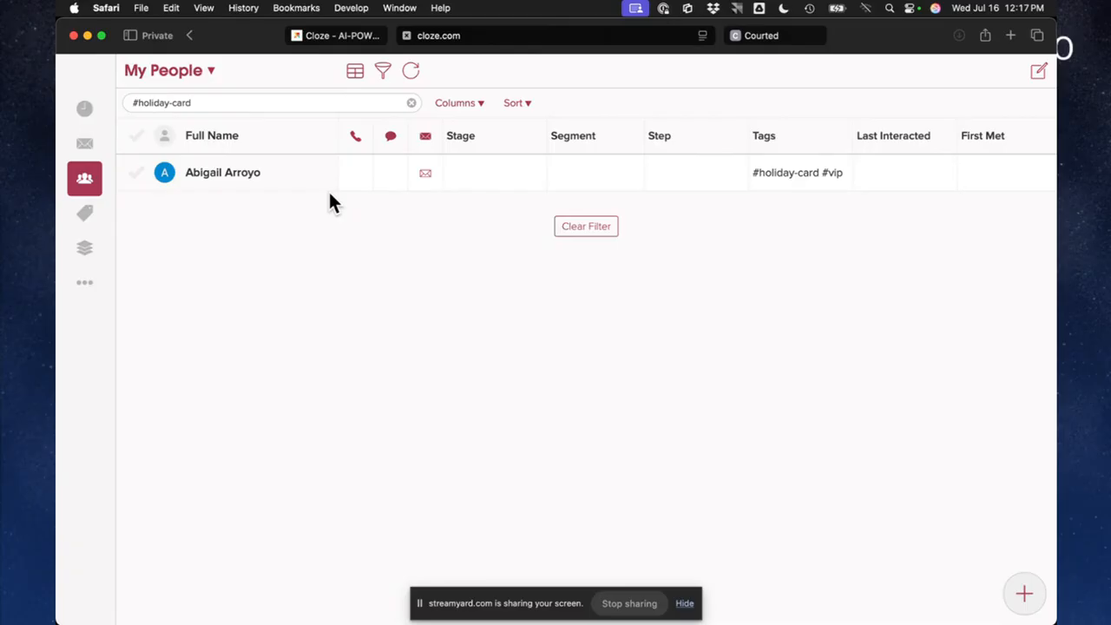
left_click(411, 102)
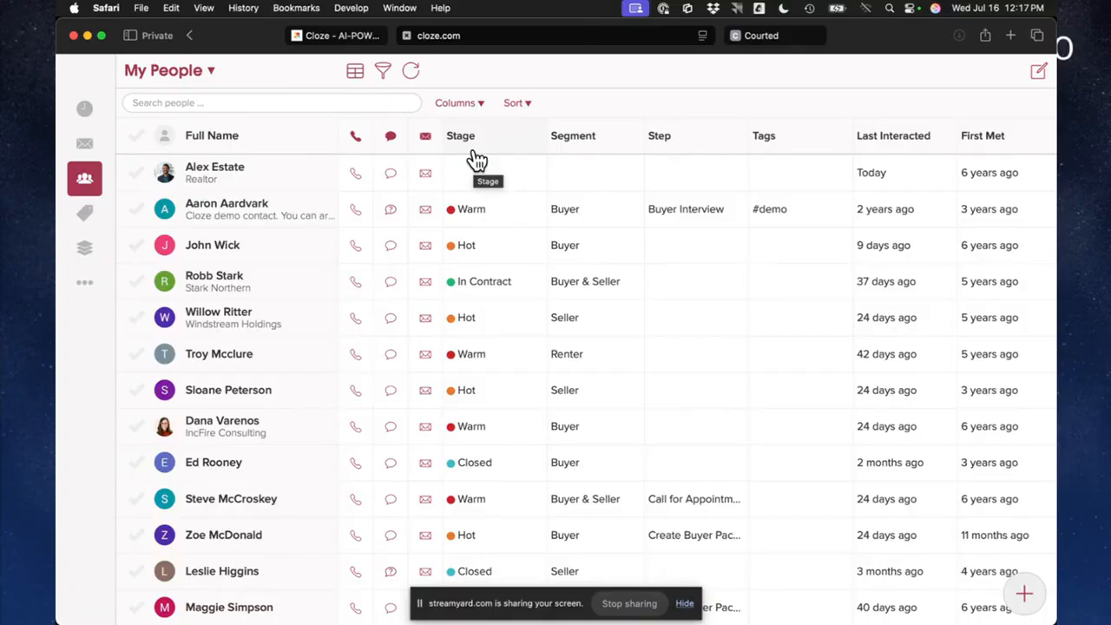
Examine the available sort criteria for My People, including activity, milestones, organizing and important dates, and leave the sort order as is
left_click(385, 73)
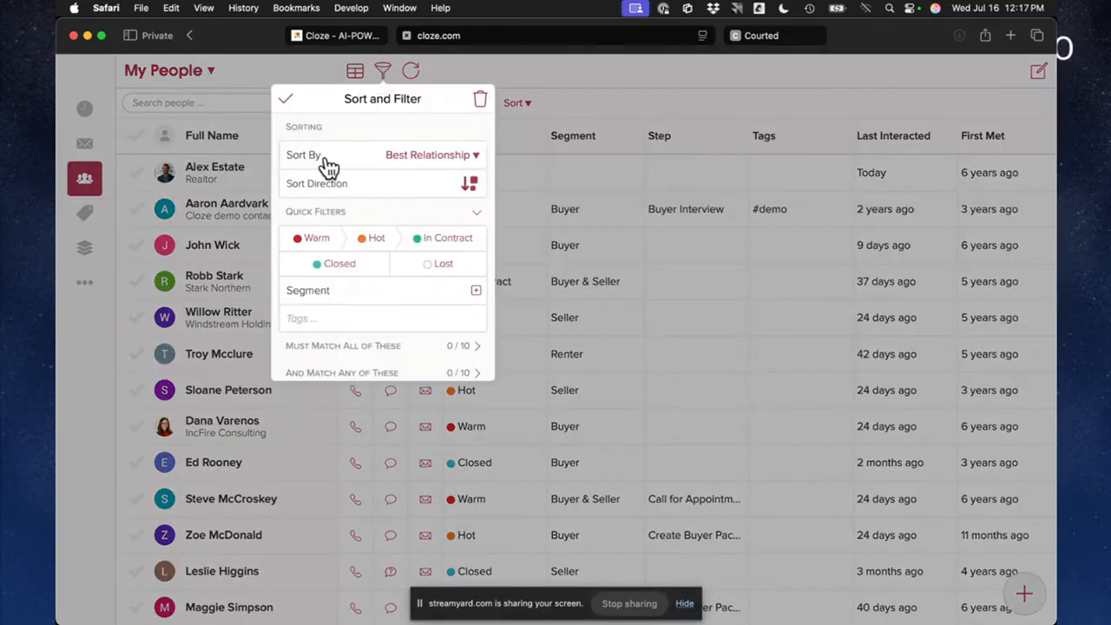
left_click(423, 156)
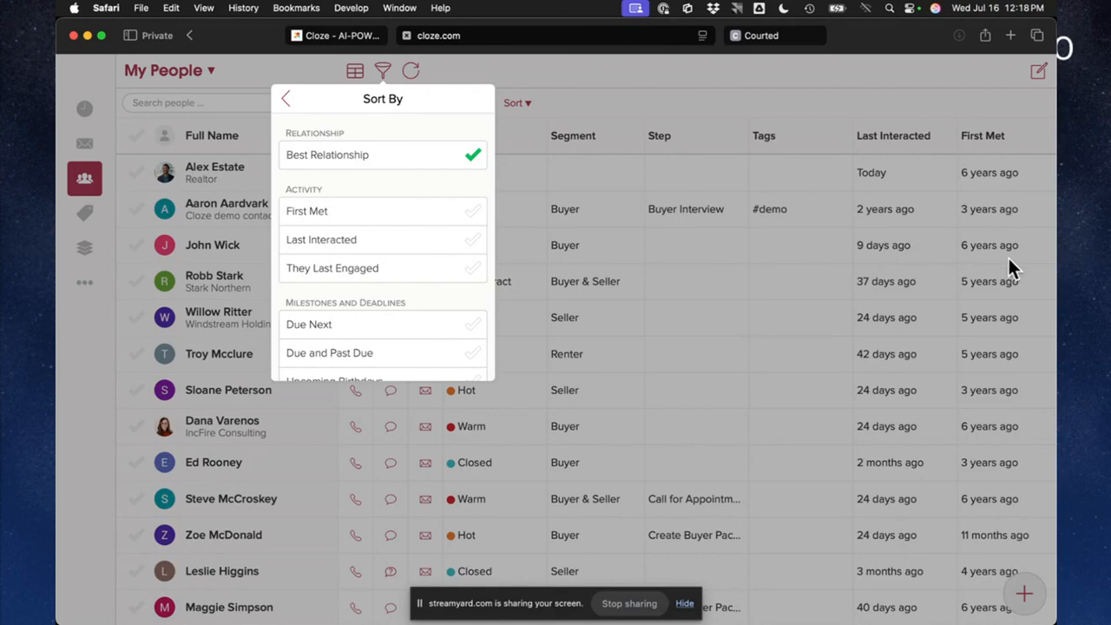
scroll(365, 347, "down", 3)
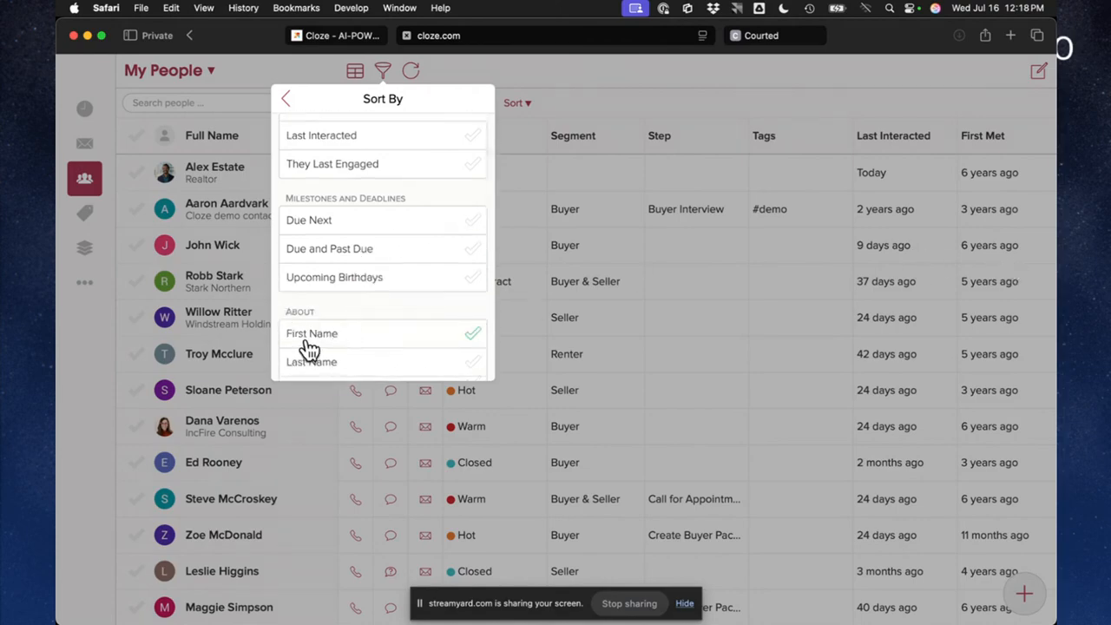
scroll(310, 346, "down", 1)
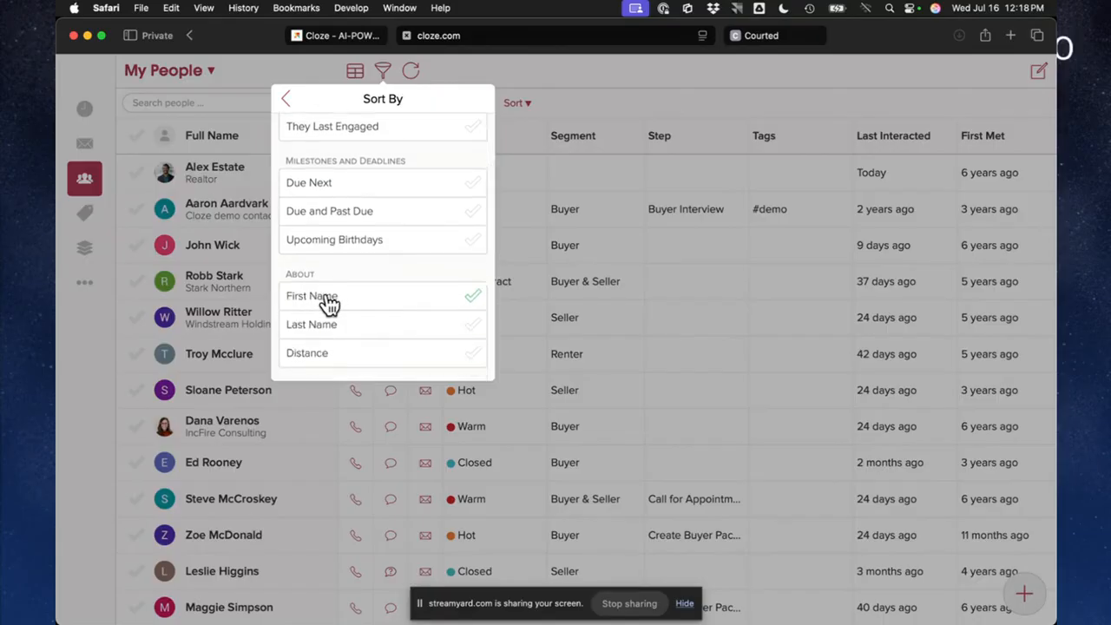
scroll(334, 300, "down", 3)
left_click(336, 299)
scroll(336, 260, "down", 1)
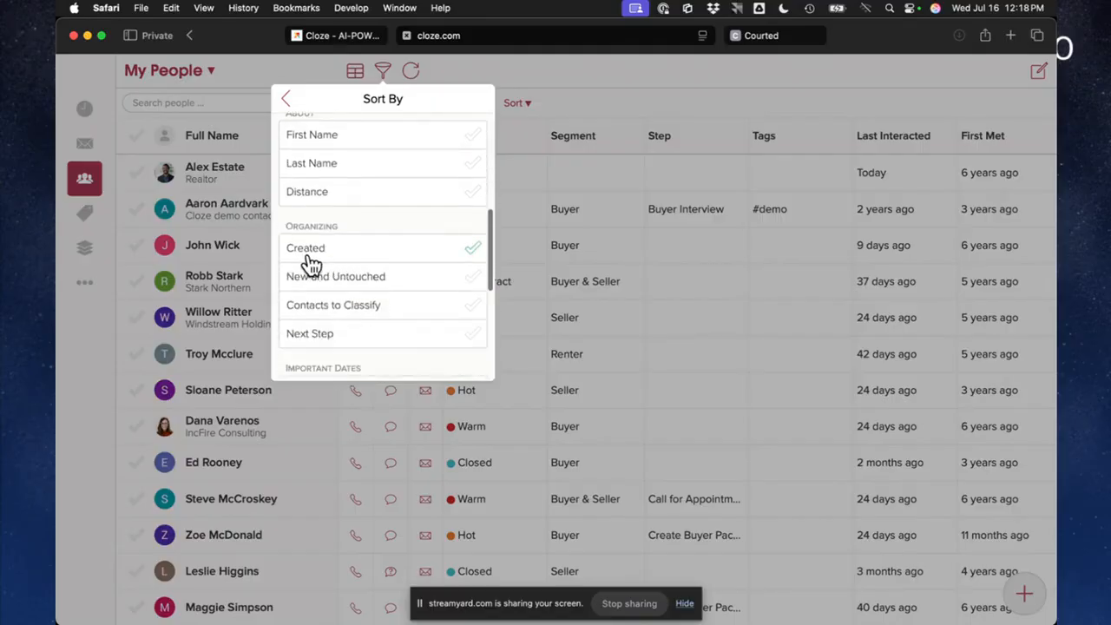
left_click(332, 310)
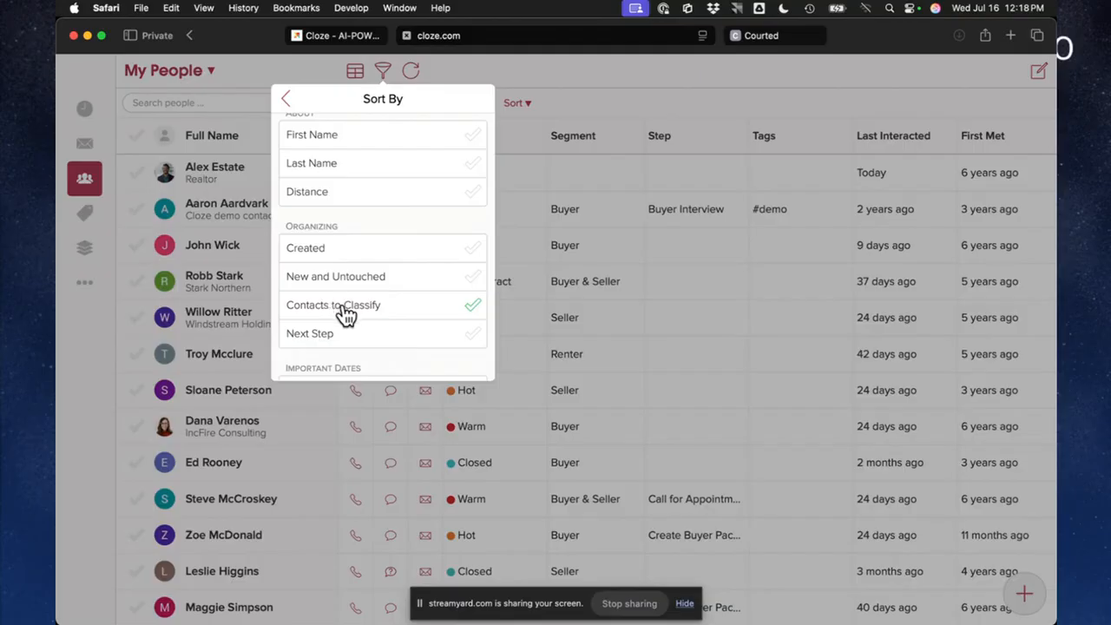
scroll(345, 315, "down", 5)
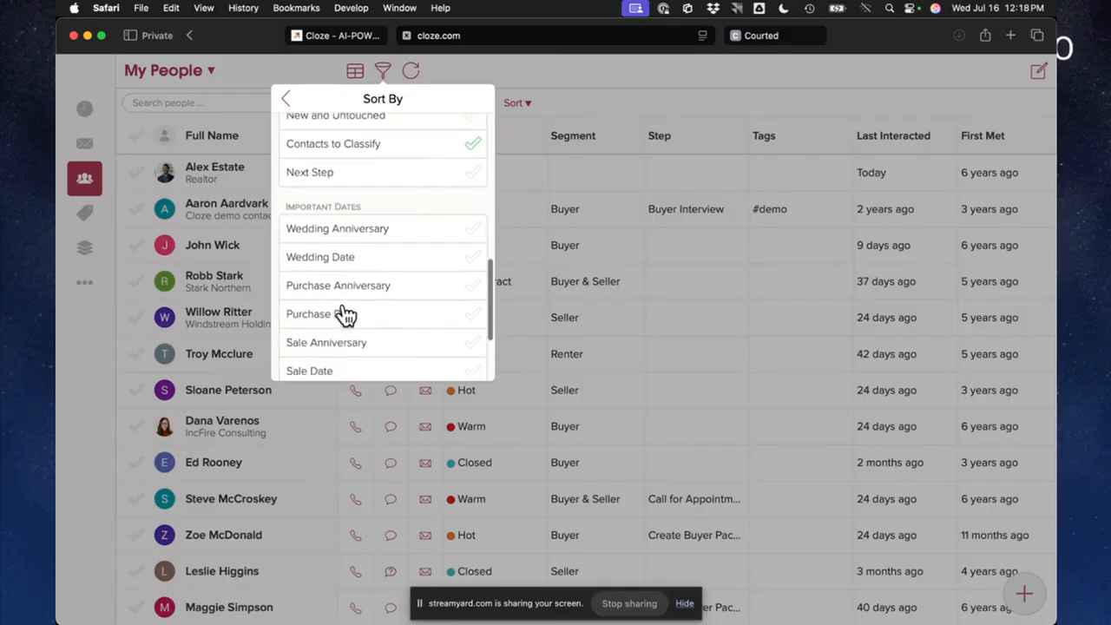
left_click(382, 283)
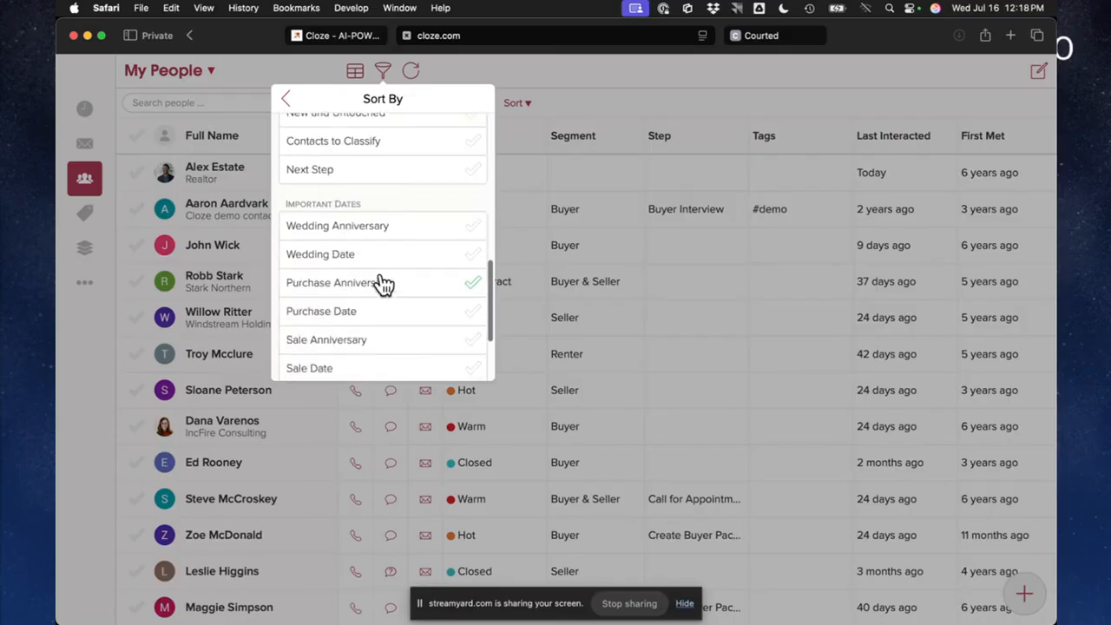
left_click(480, 56)
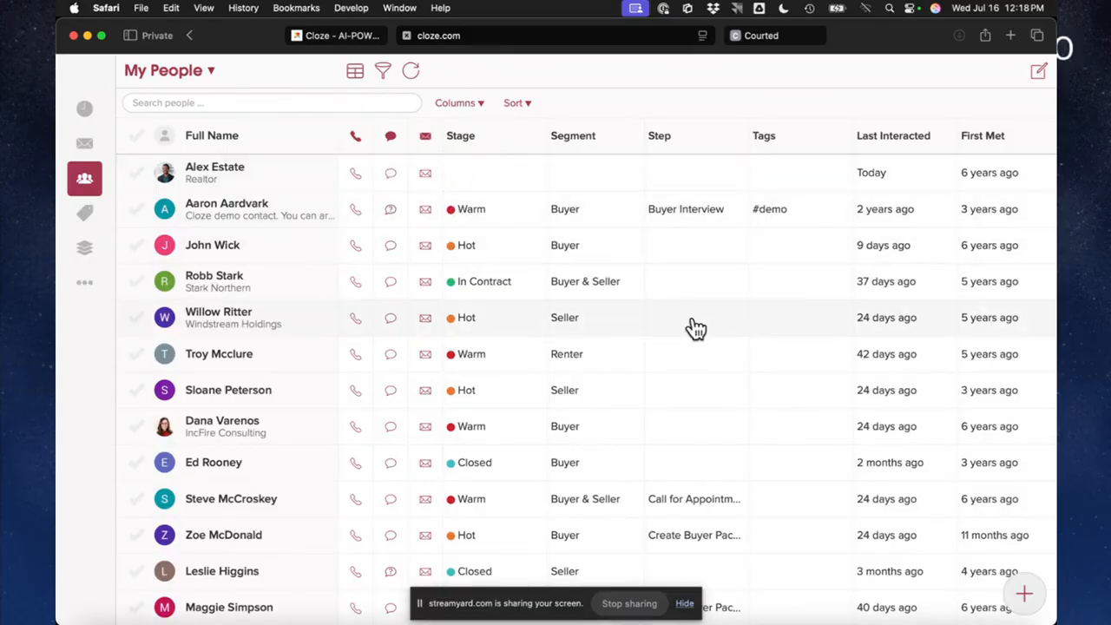
Switch to the other Safari window with the second Cloze account and look through its My People list
key("ctrl+Up")
left_click(775, 243)
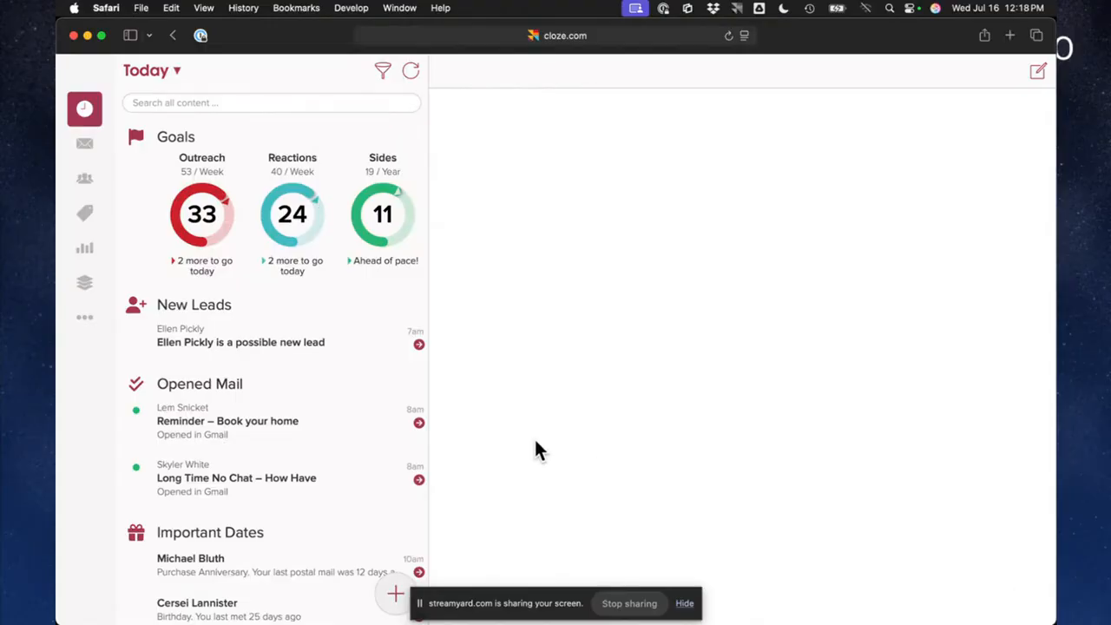
left_click(85, 181)
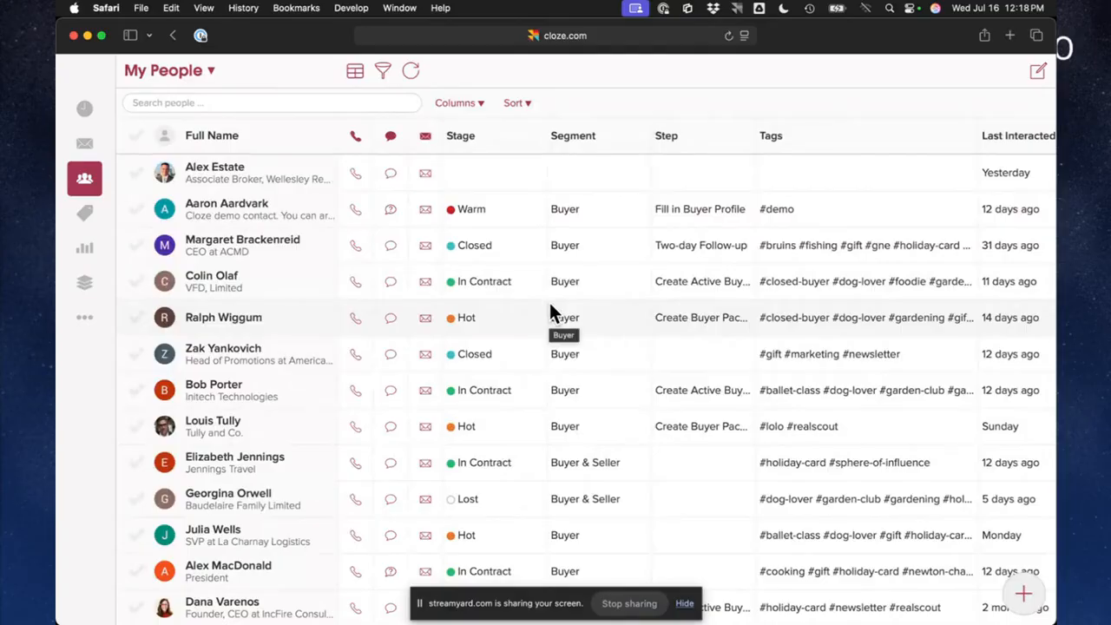
scroll(551, 306, "down", 5)
scroll(552, 313, "up", 5)
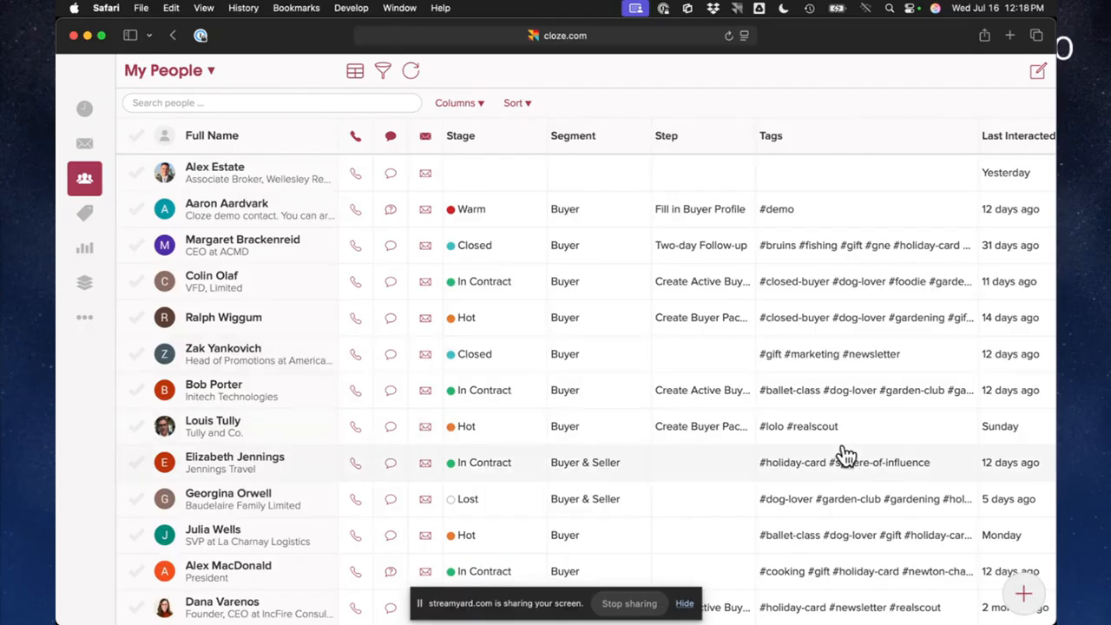
Remove the #gne tag from the Closed Buyer contact at ACMD and look up tag suggestions for "new" without adding one
left_click(260, 254)
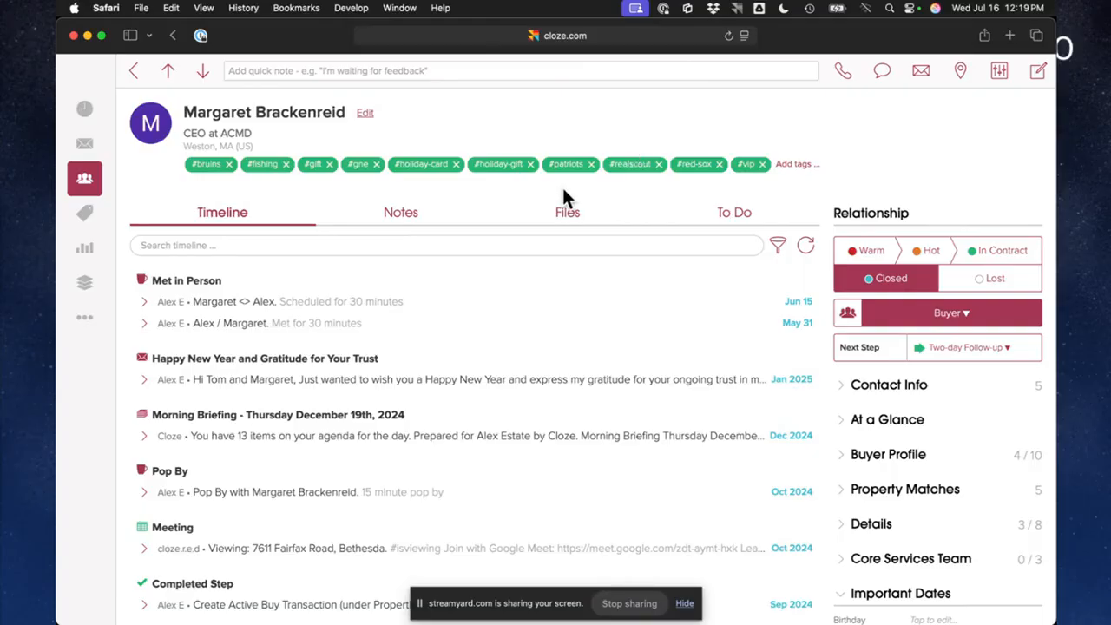
left_click(375, 164)
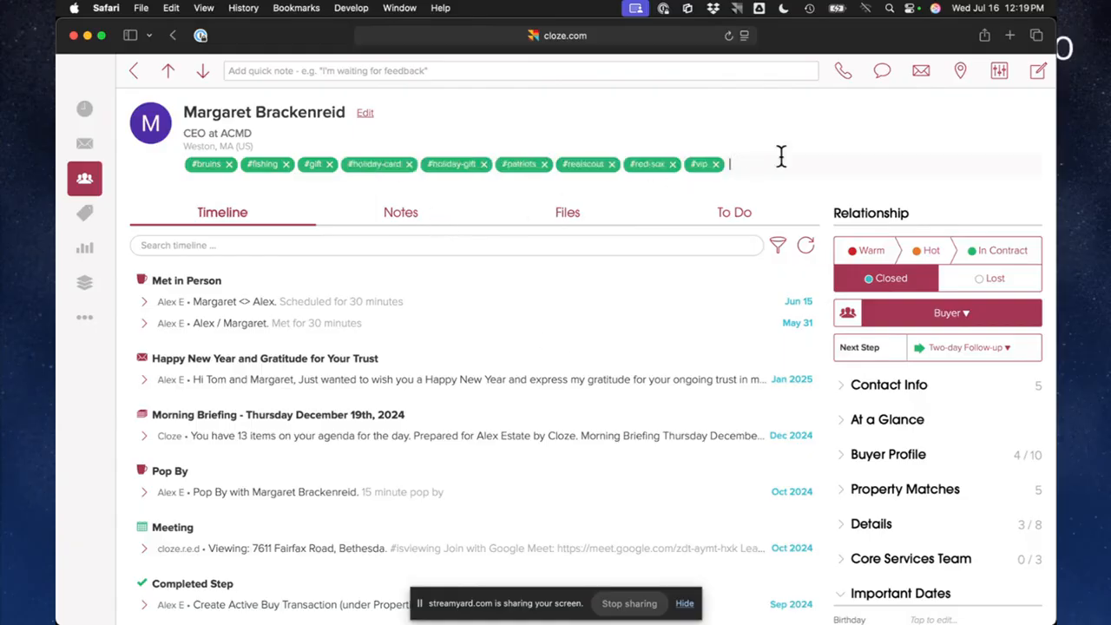
type("new")
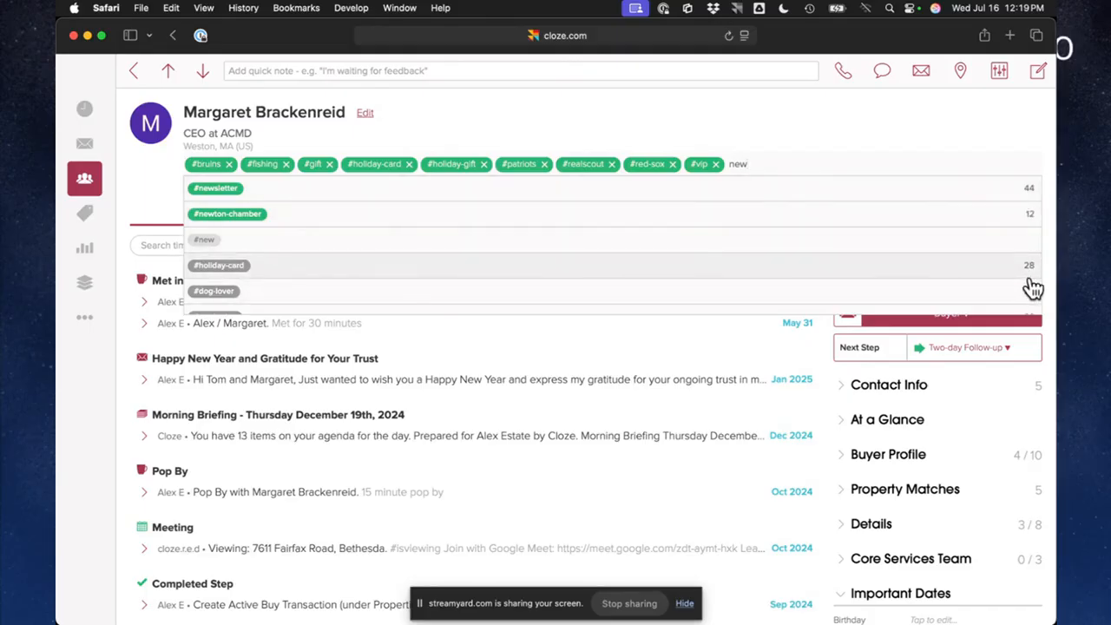
left_click(784, 124)
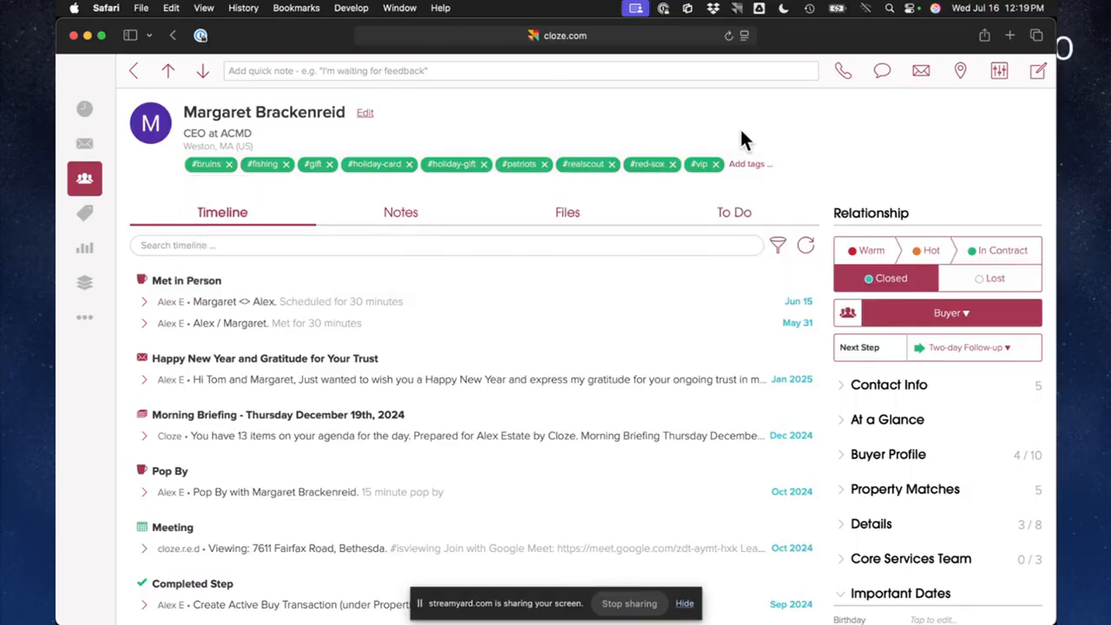
Filter the My People list by the #holiday-card tag and select all matching contacts
left_click(133, 70)
left_click(208, 103)
type("#ho")
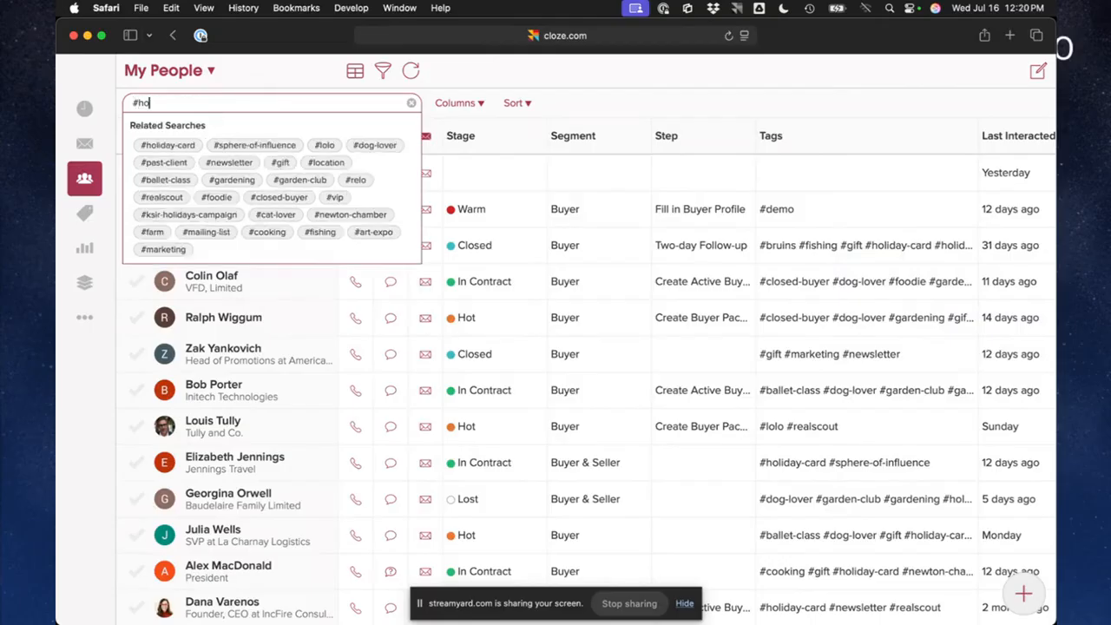
left_click(179, 148)
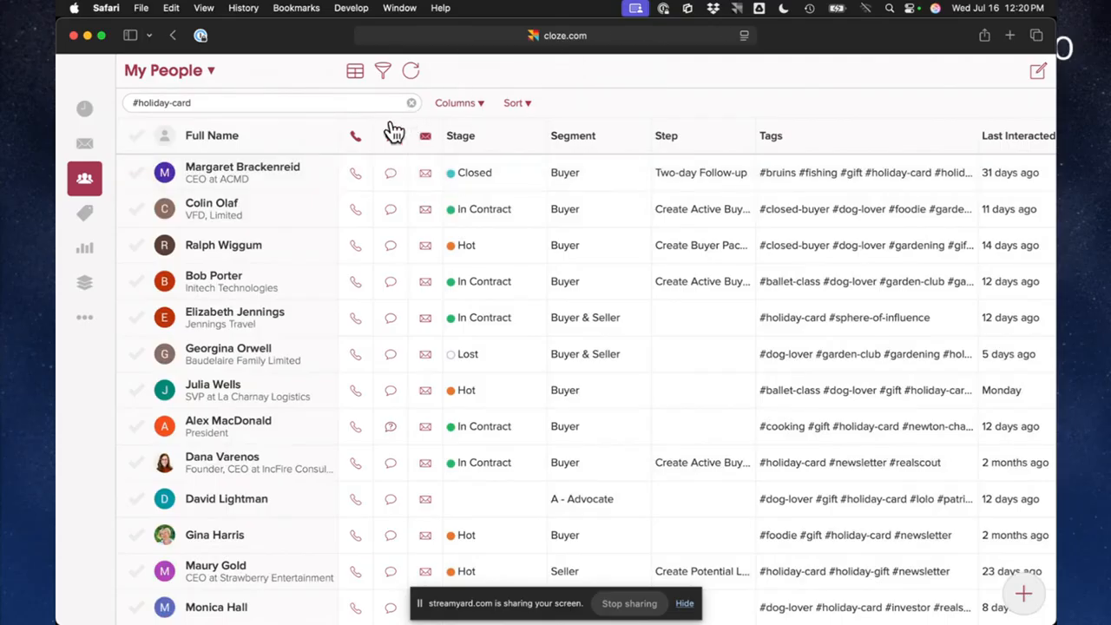
left_click(136, 136)
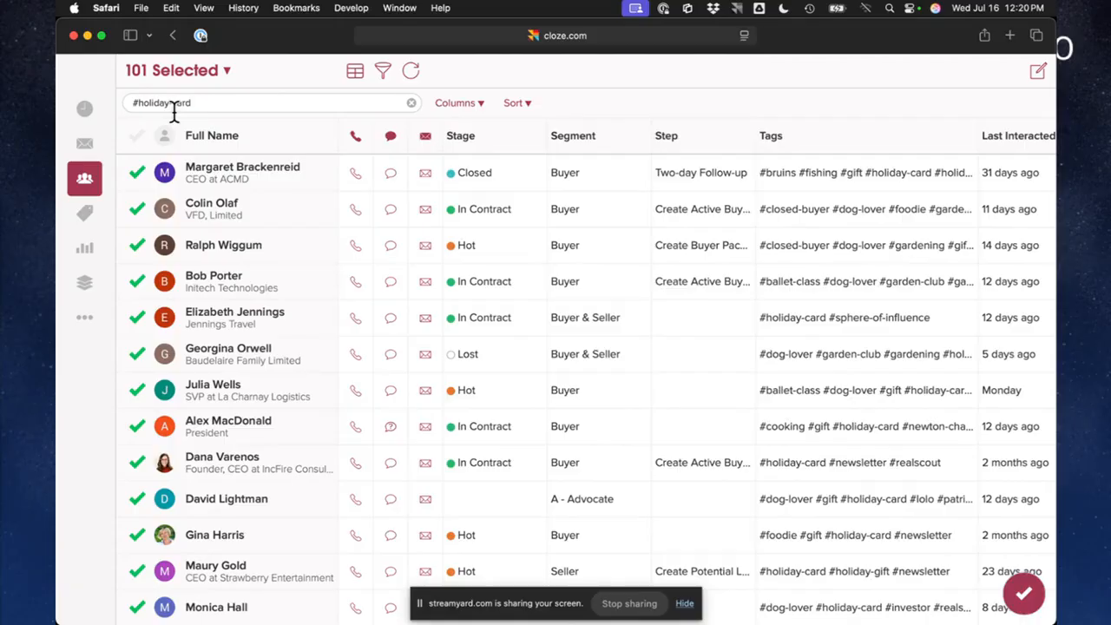
Examine the bulk export options for the selected contacts, including spreadsheets and address labels, and return to the bulk actions
left_click(1024, 593)
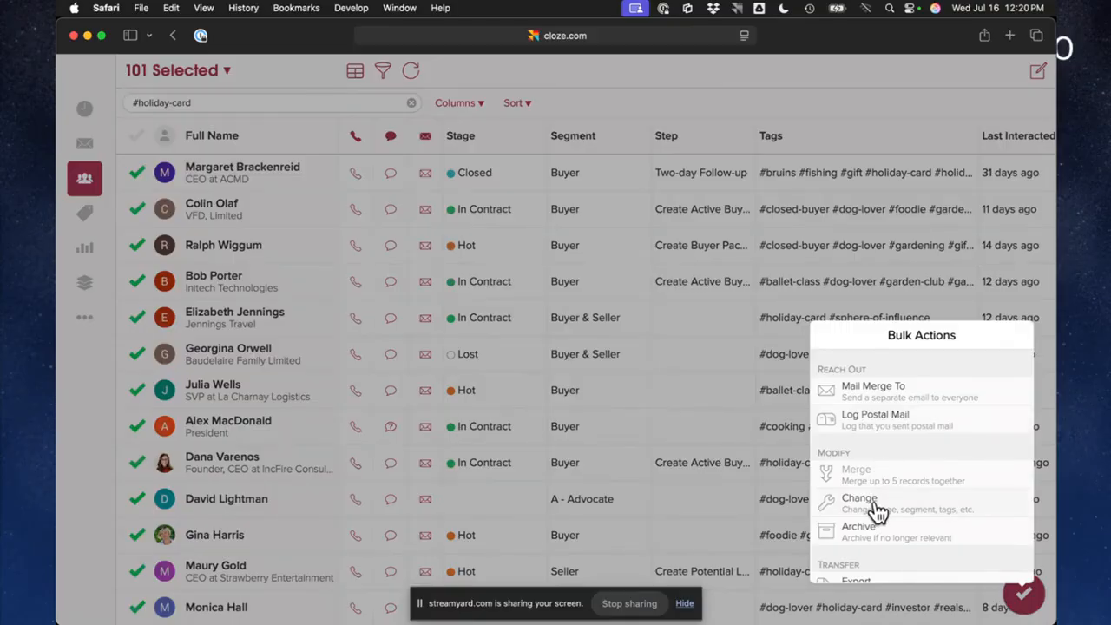
scroll(879, 513, "down", 3)
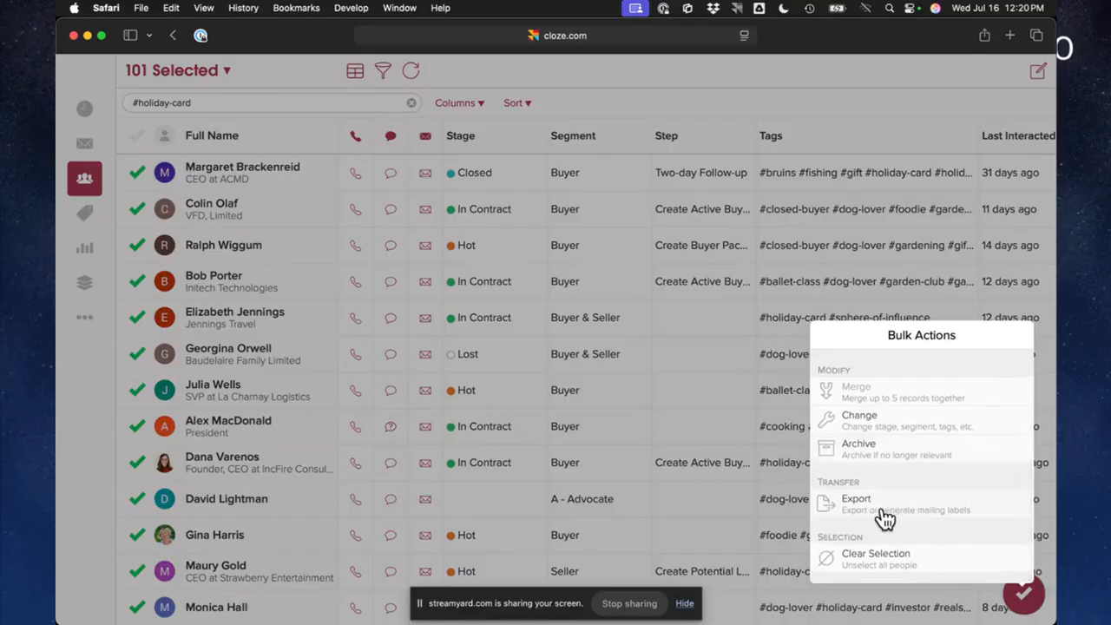
left_click(897, 518)
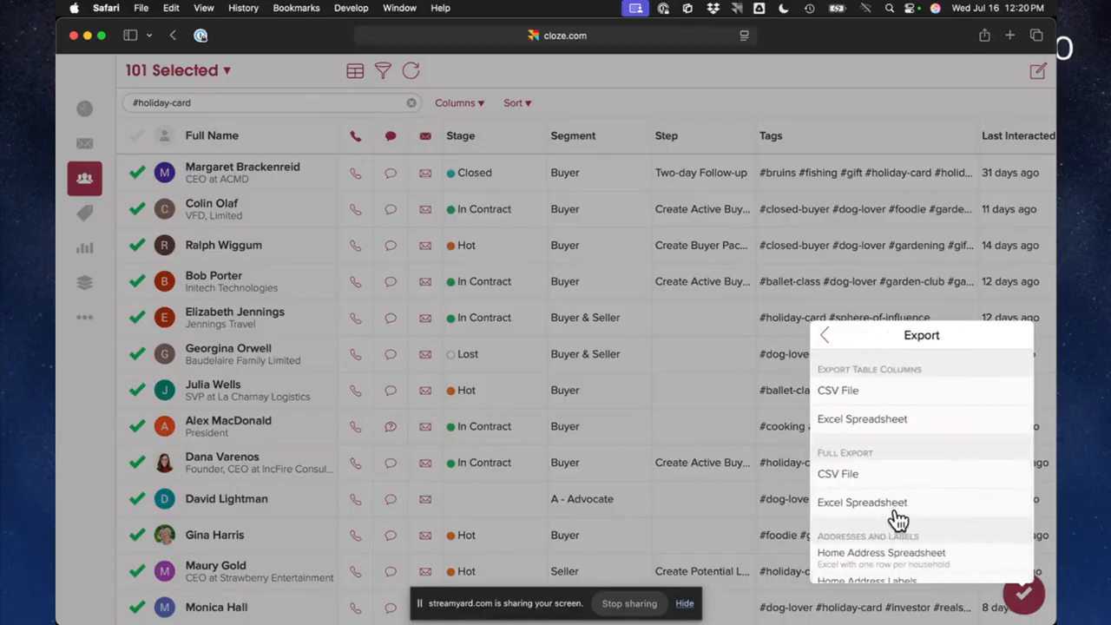
scroll(877, 563, "down", 2)
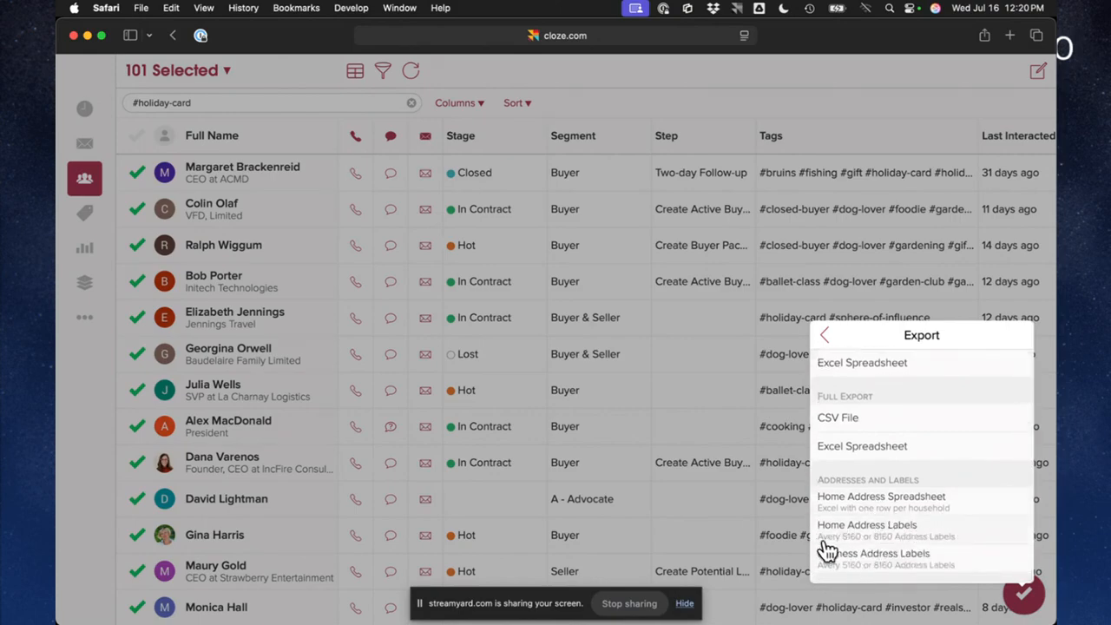
left_click(826, 338)
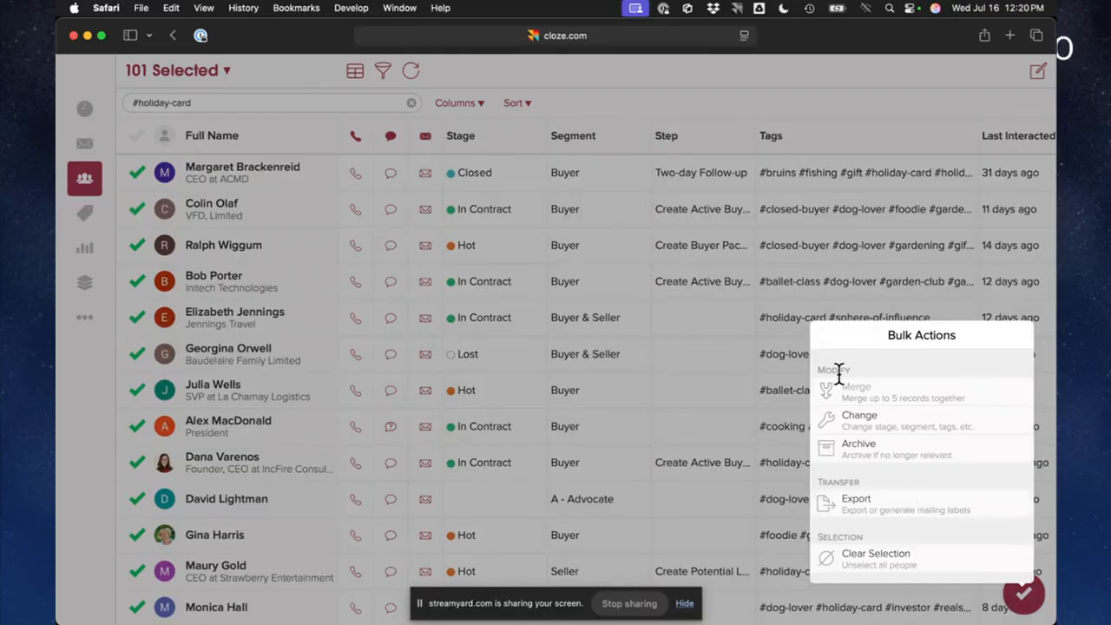
Start a mail merge email to all selected contacts and bring up the Ghostwrite topic suggestions
scroll(914, 506, "up", 3)
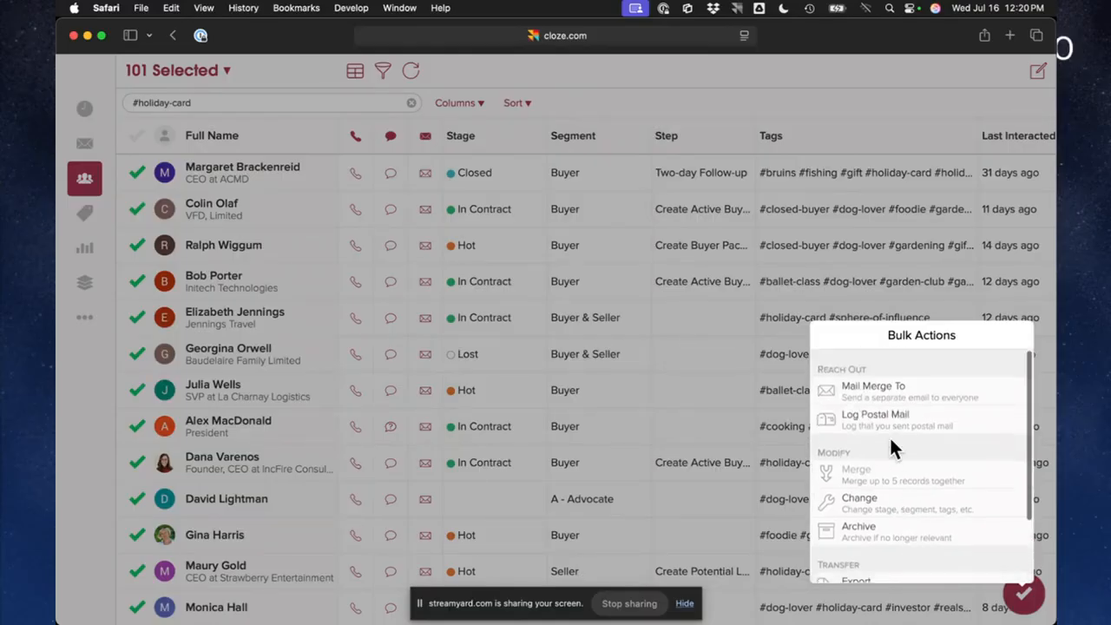
left_click(873, 388)
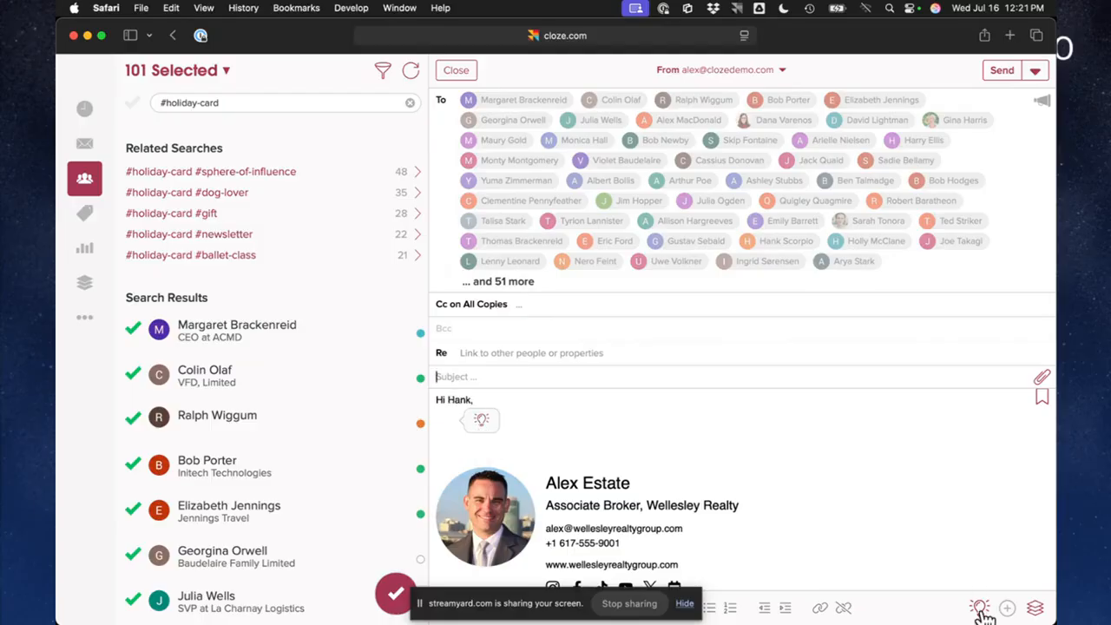
left_click(486, 426)
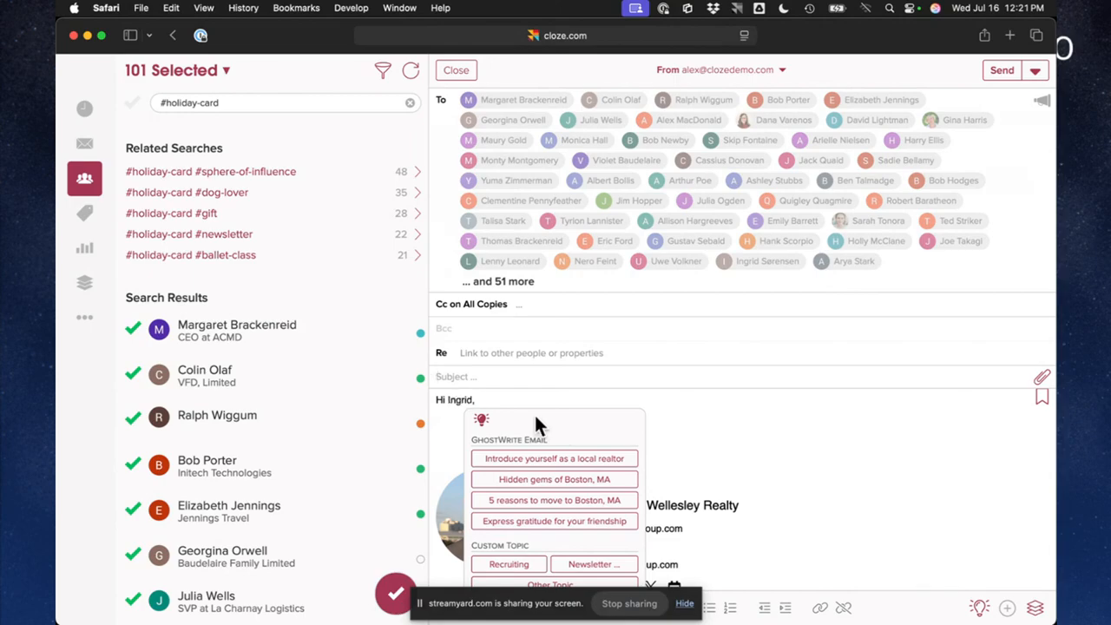
scroll(521, 512, "down", 1)
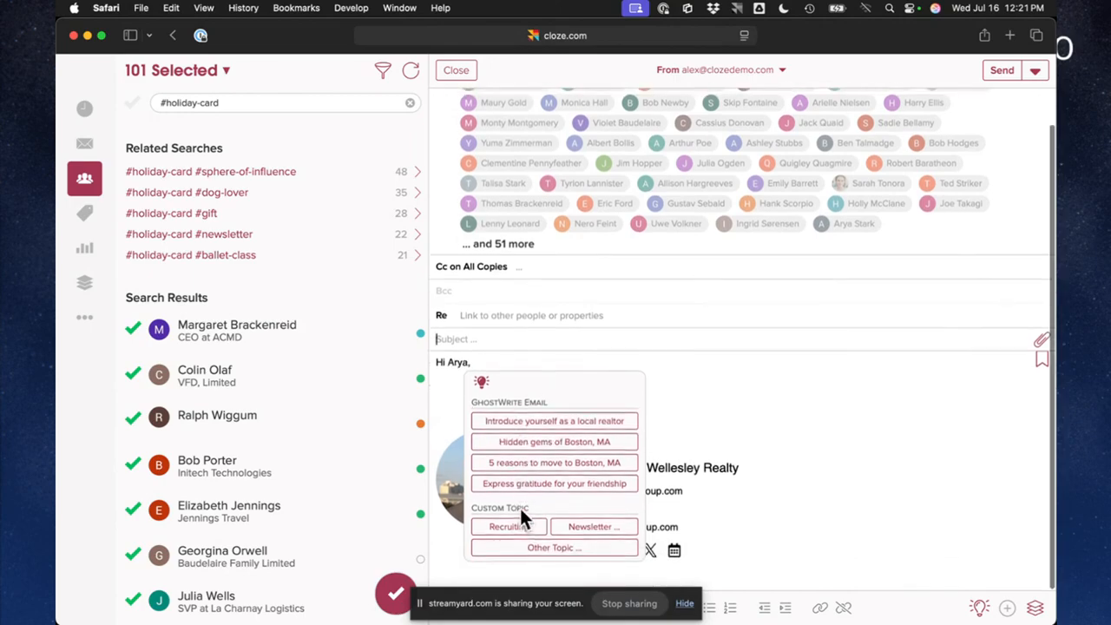
Set up a custom Ghostwrite topic for the mail merge: "wish a client a happy summer and enjoying down time"
left_click(545, 549)
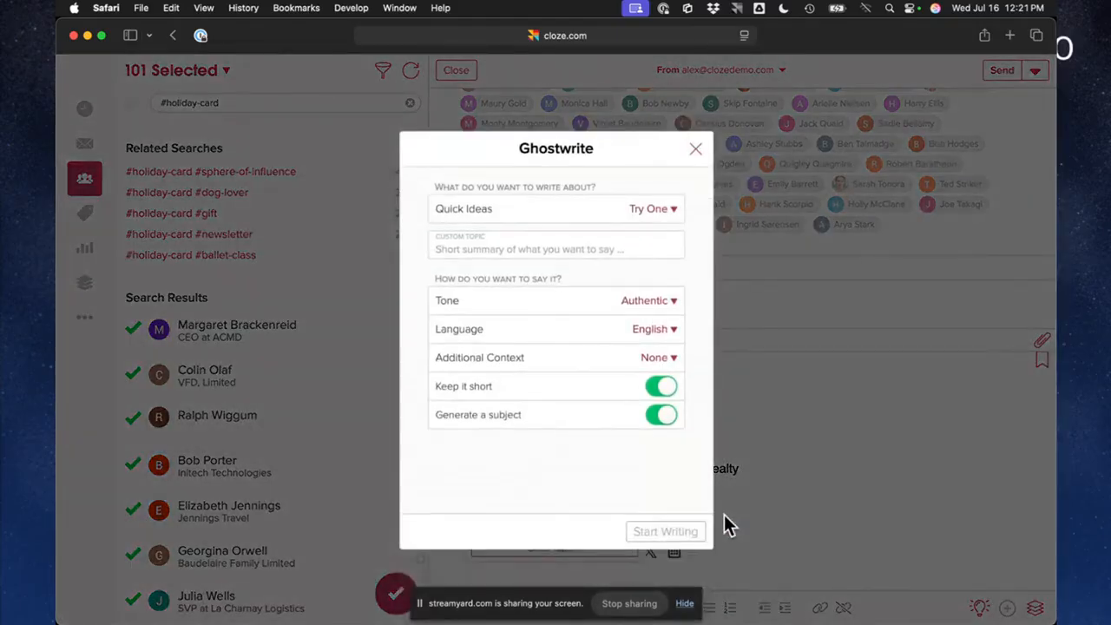
left_click(549, 247)
type("wish a")
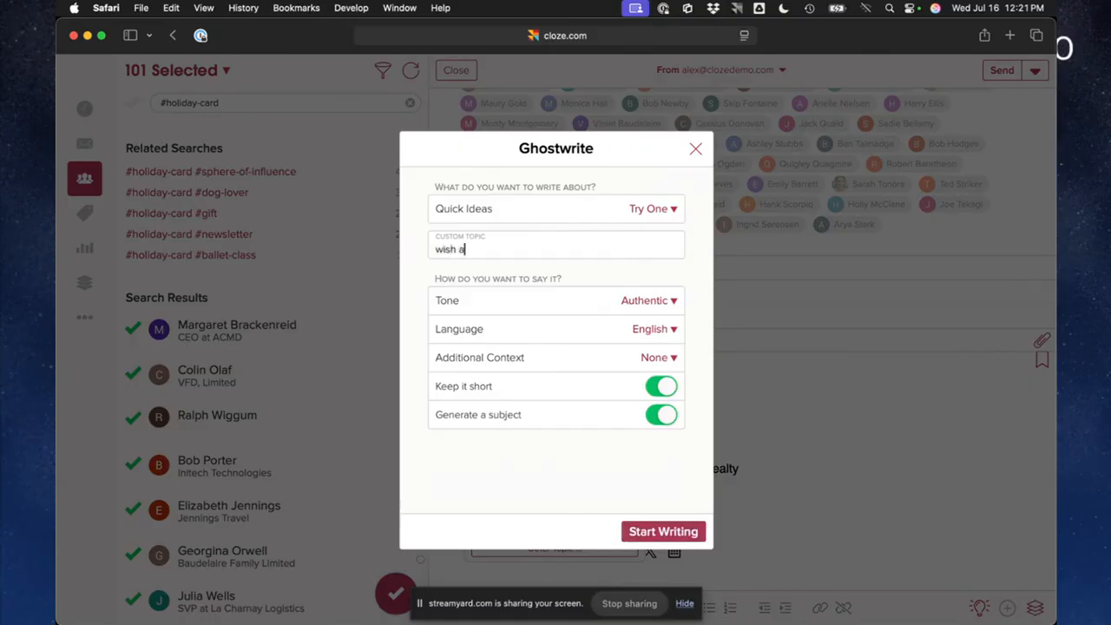
type(" client a happy summer and ")
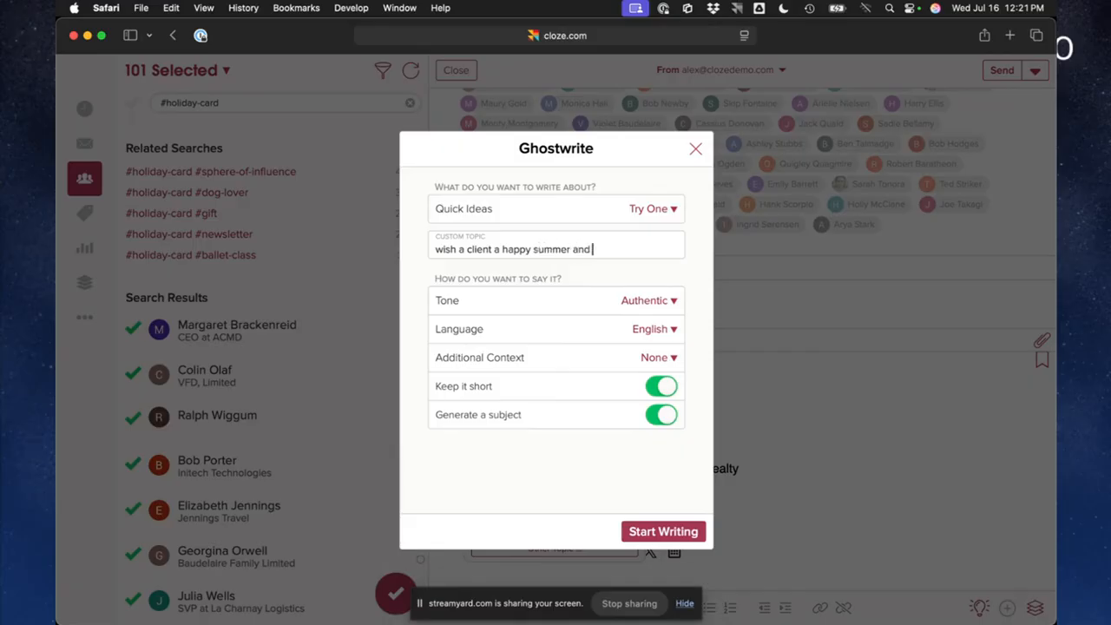
type("enjoying down time")
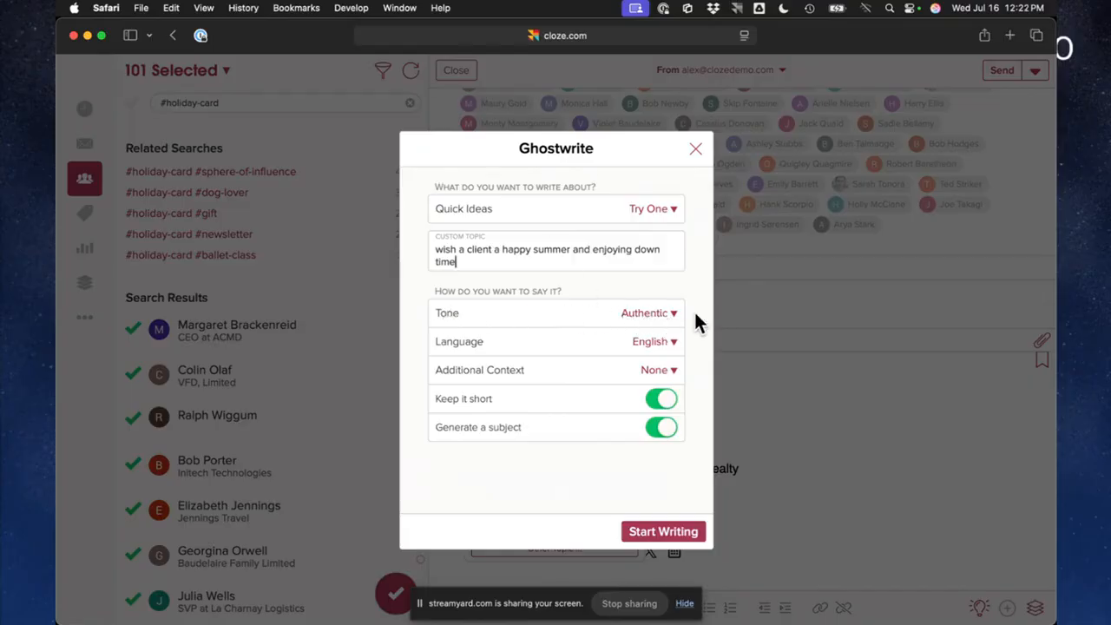
Review the tone options, keep Authentic, generate the Ghostwrite message and insert its subject and content into the email
left_click(639, 323)
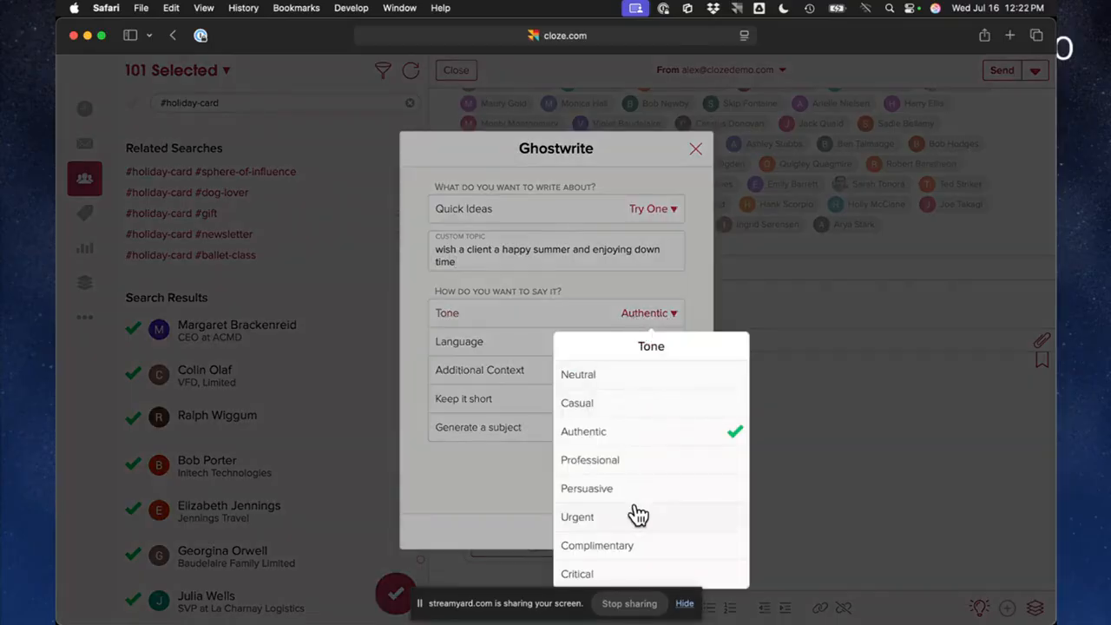
left_click(499, 502)
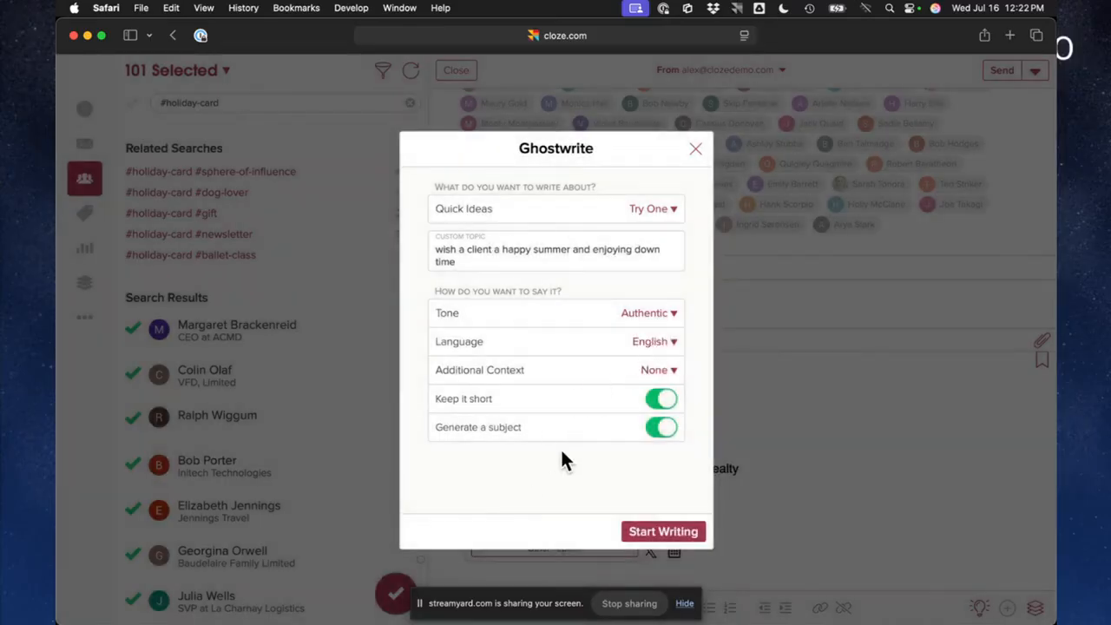
left_click(652, 540)
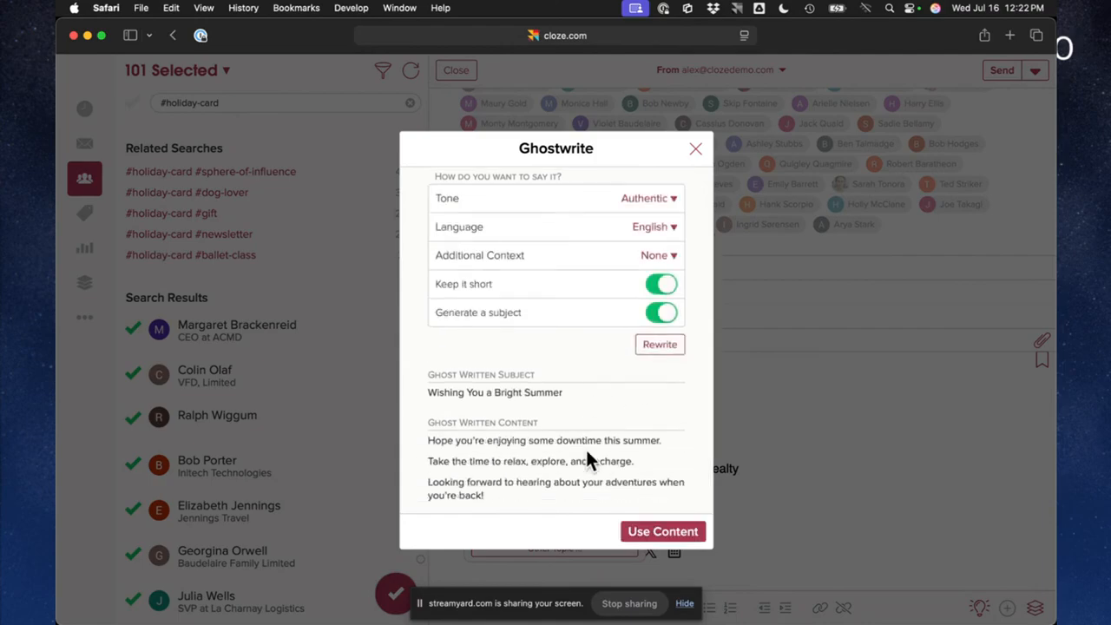
left_click(643, 537)
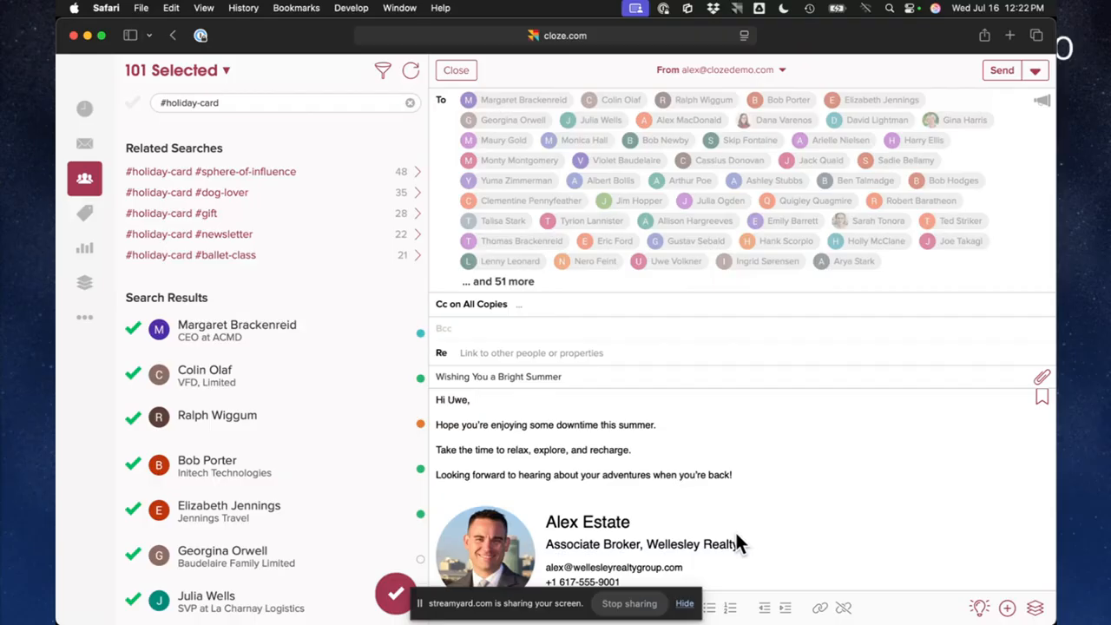
Close the mail merge email by deleting its draft, and go to the Today agenda
left_click(455, 73)
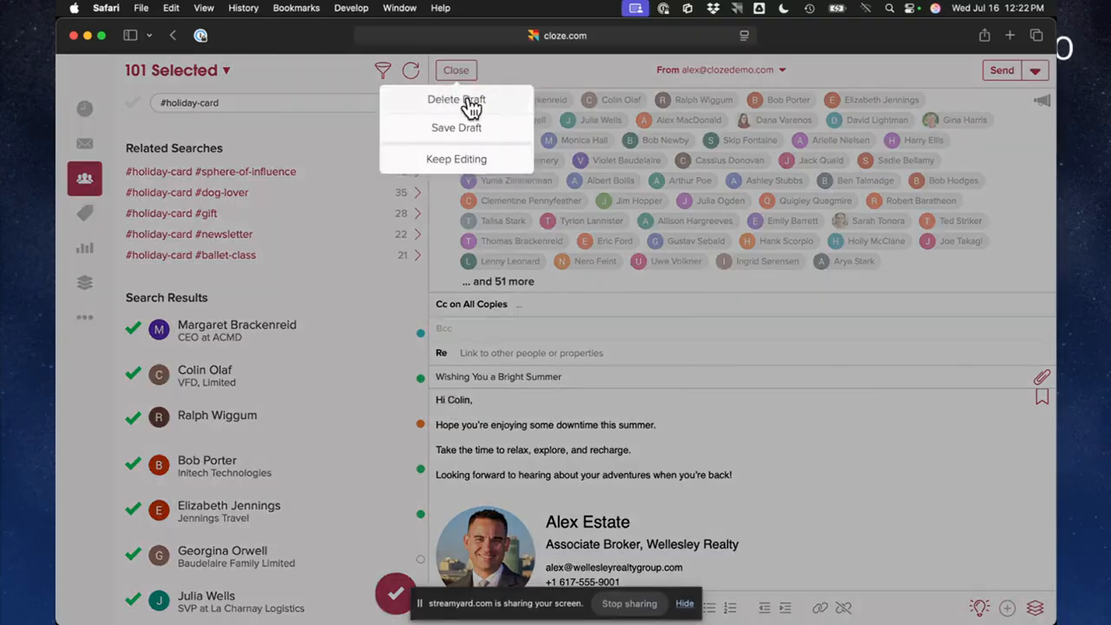
left_click(461, 101)
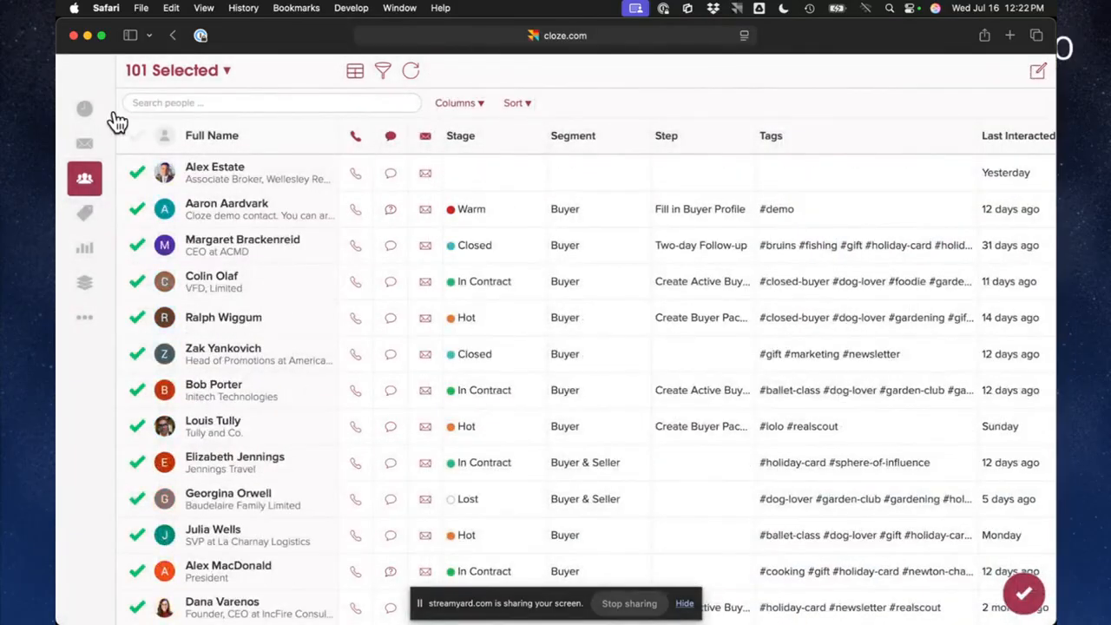
left_click(85, 108)
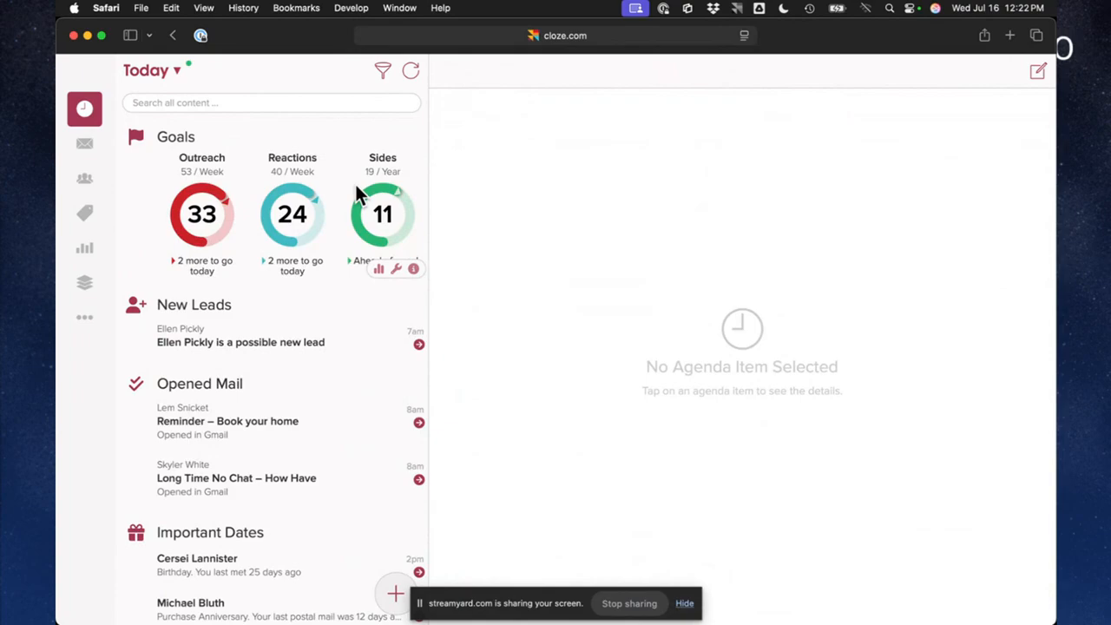
Switch to the PowerPoint presentation showing the "Step 5: Start Using Your Agenda" slide
key("ctrl+Up")
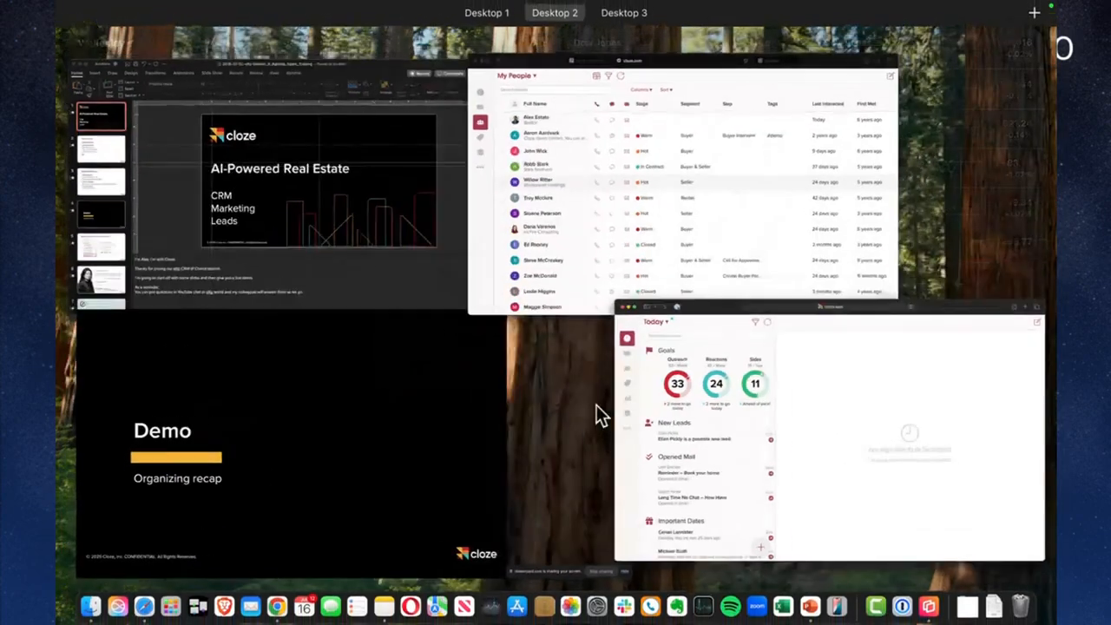
left_click(357, 402)
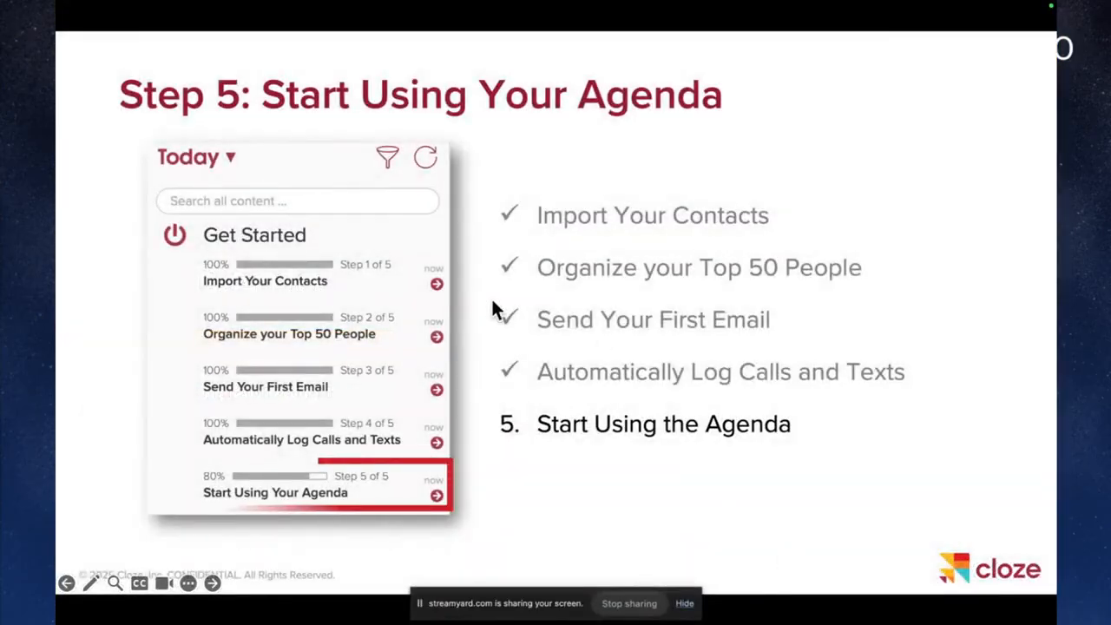
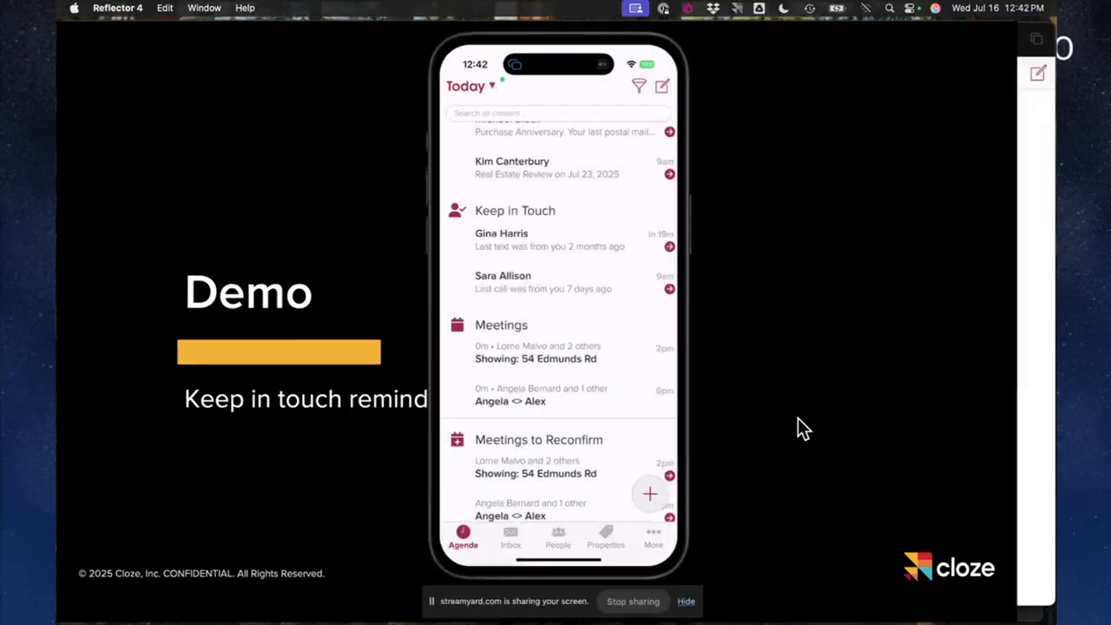
Switch to Cloze in Safari and open the contact last called 7 days ago in the Today agenda's Keep in Touch section
key("ctrl+Up")
left_click(856, 247)
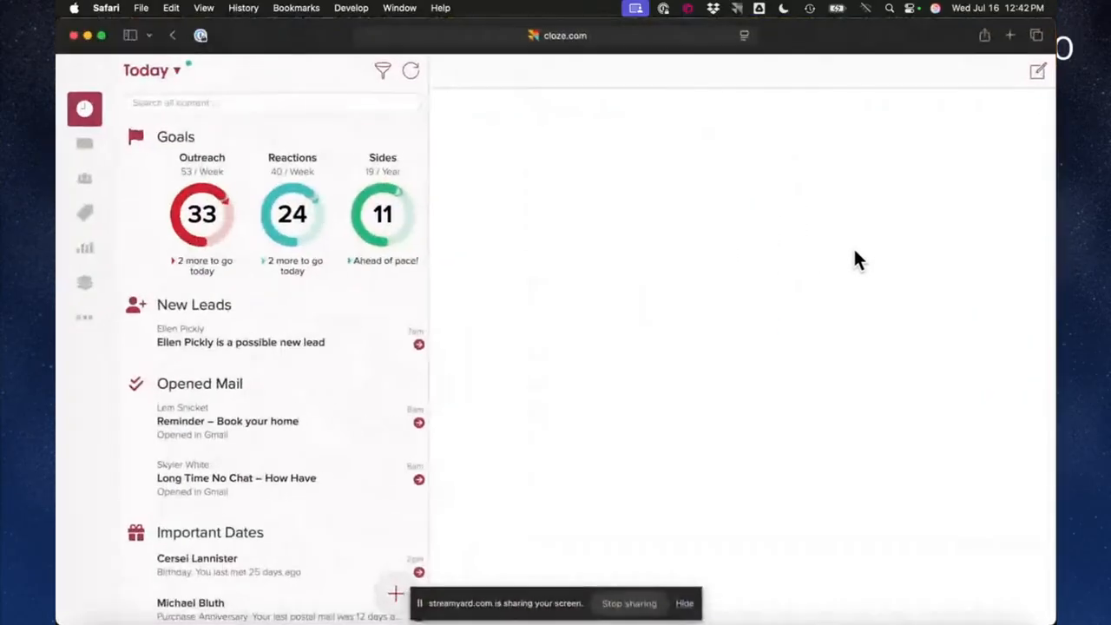
scroll(223, 463, "down", 10)
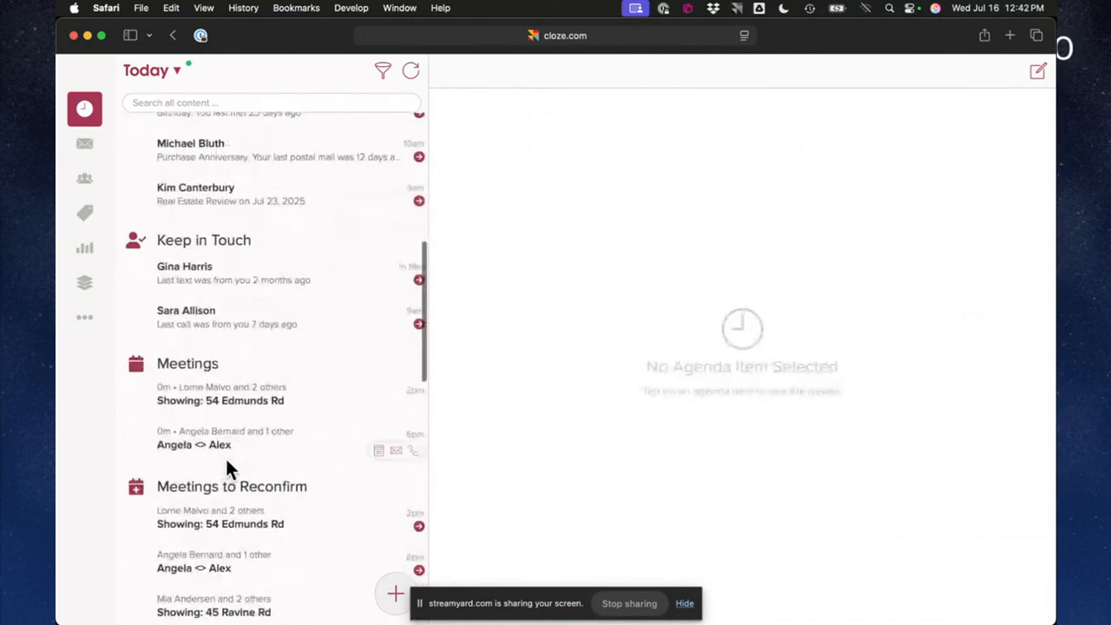
left_click(215, 324)
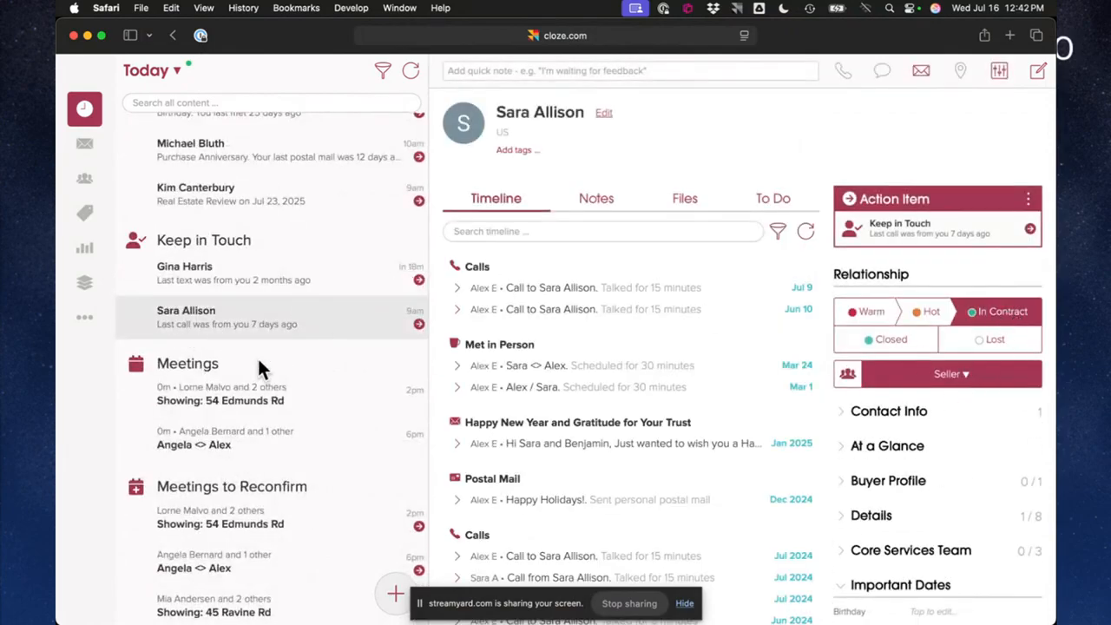
Open the Cloze settings and expand the People and Companies customizations to show the Business Segments
left_click(84, 318)
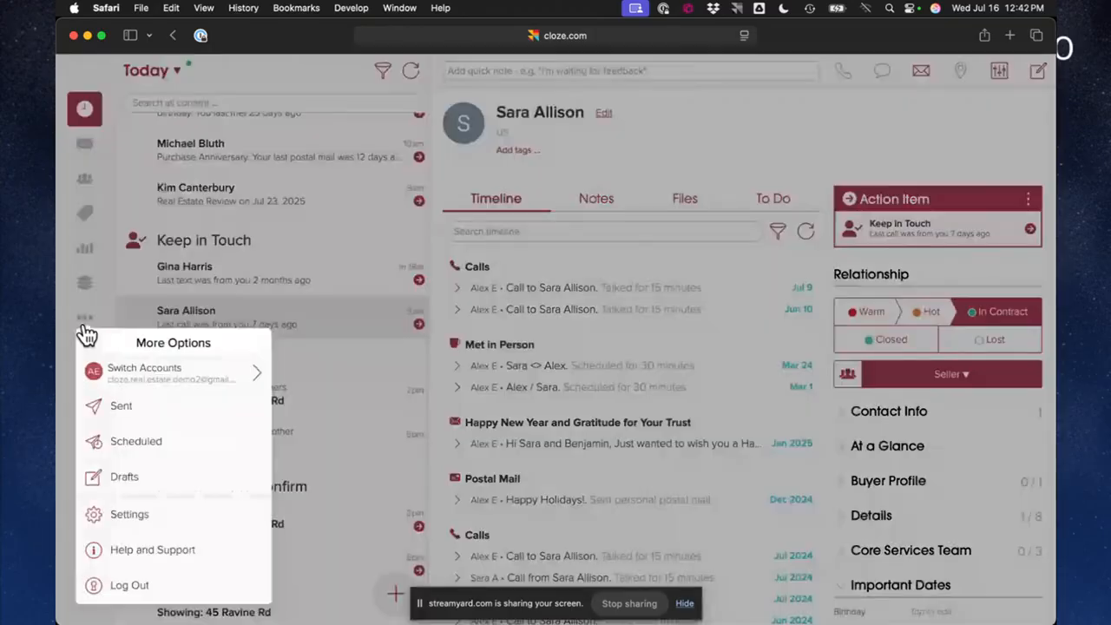
left_click(129, 515)
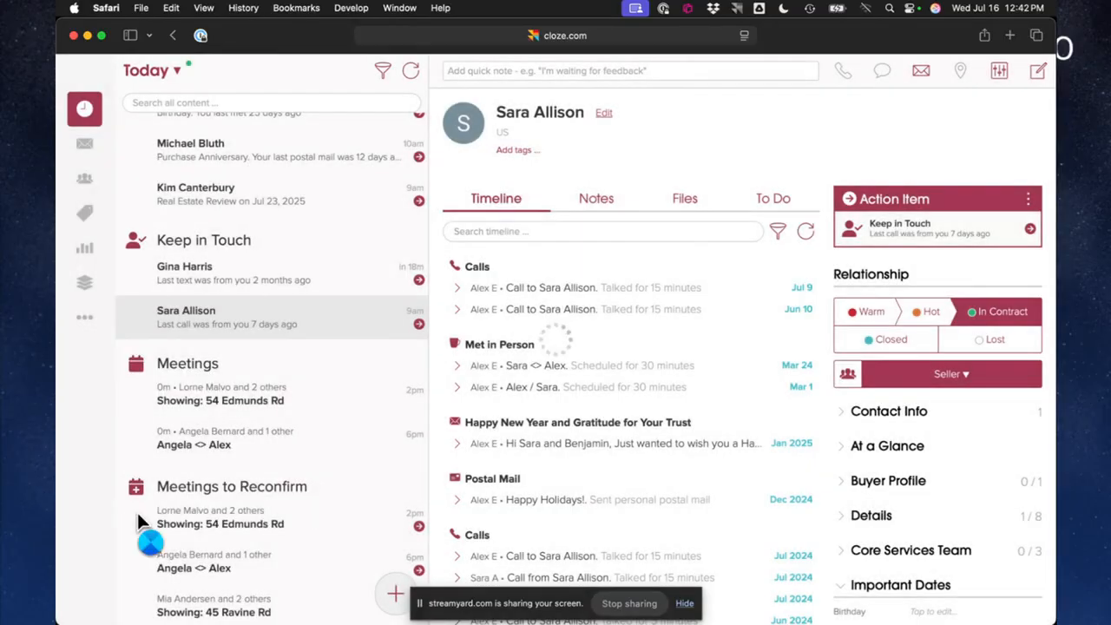
scroll(468, 473, "down", 8)
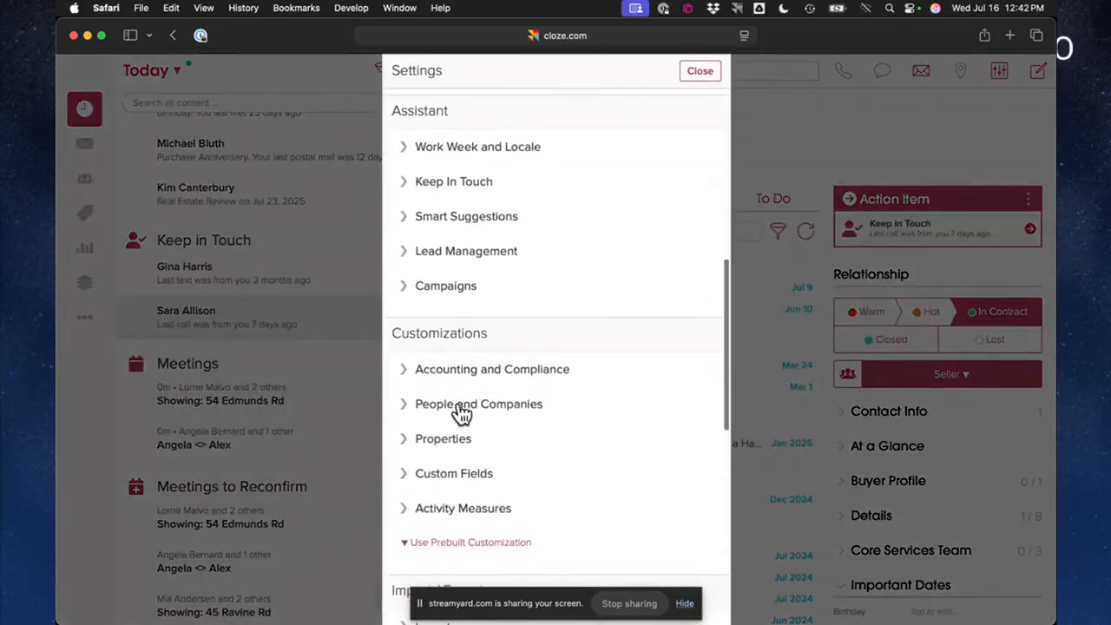
scroll(460, 415, "down", 2)
left_click(420, 337)
scroll(412, 327, "down", 5)
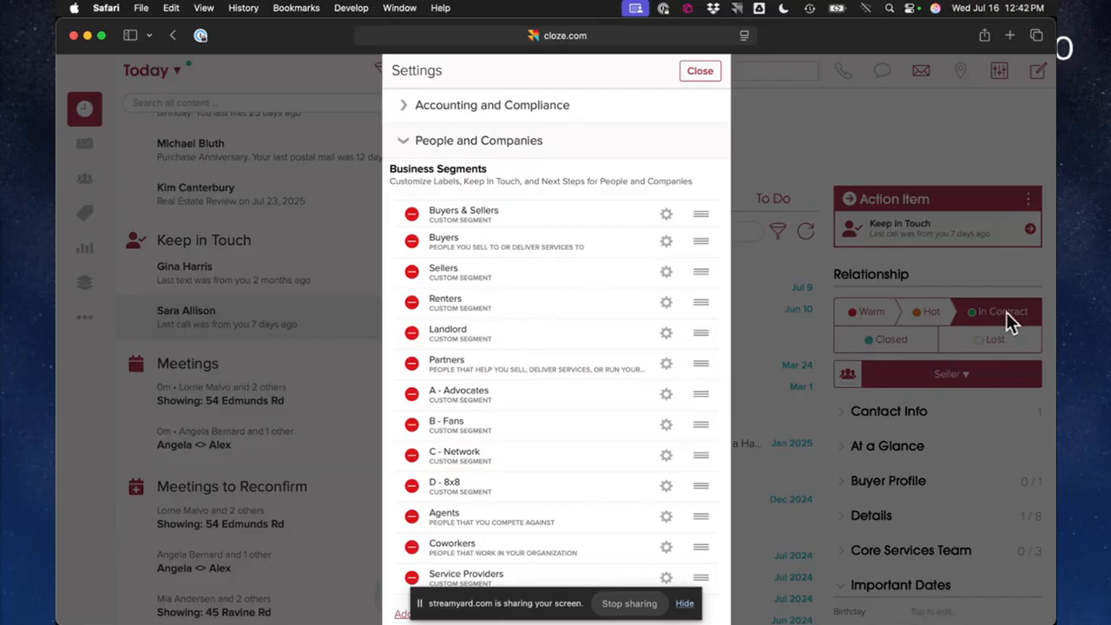
Review the Keep In Touch reminder intervals for each stage of the Sellers segment, and return to the segment list
left_click(665, 274)
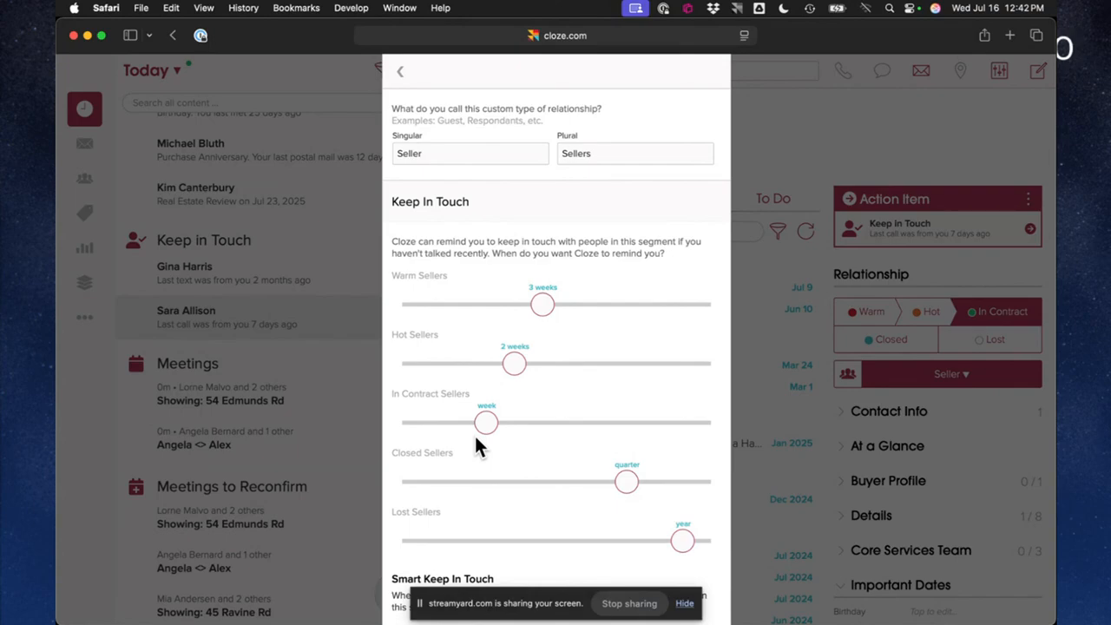
mouse_move(510, 369)
left_mouse_down()
mouse_move(540, 366)
mouse_move(509, 375)
left_mouse_up()
left_click(399, 72)
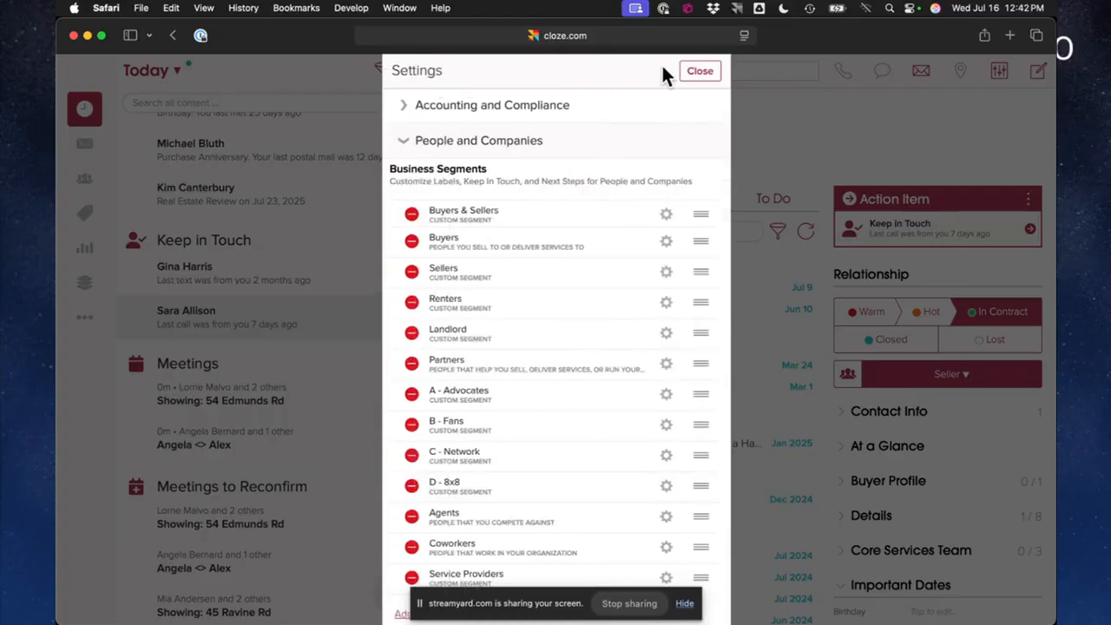
Close the settings, go to My People, and return to the Today agenda with no item selected
left_click(700, 73)
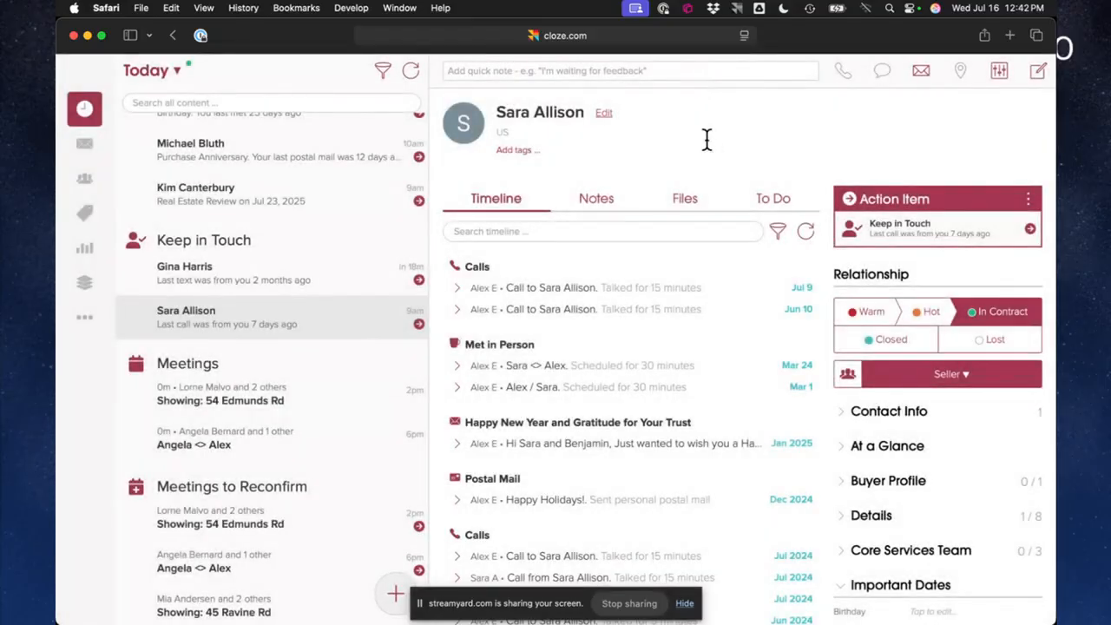
left_click(68, 186)
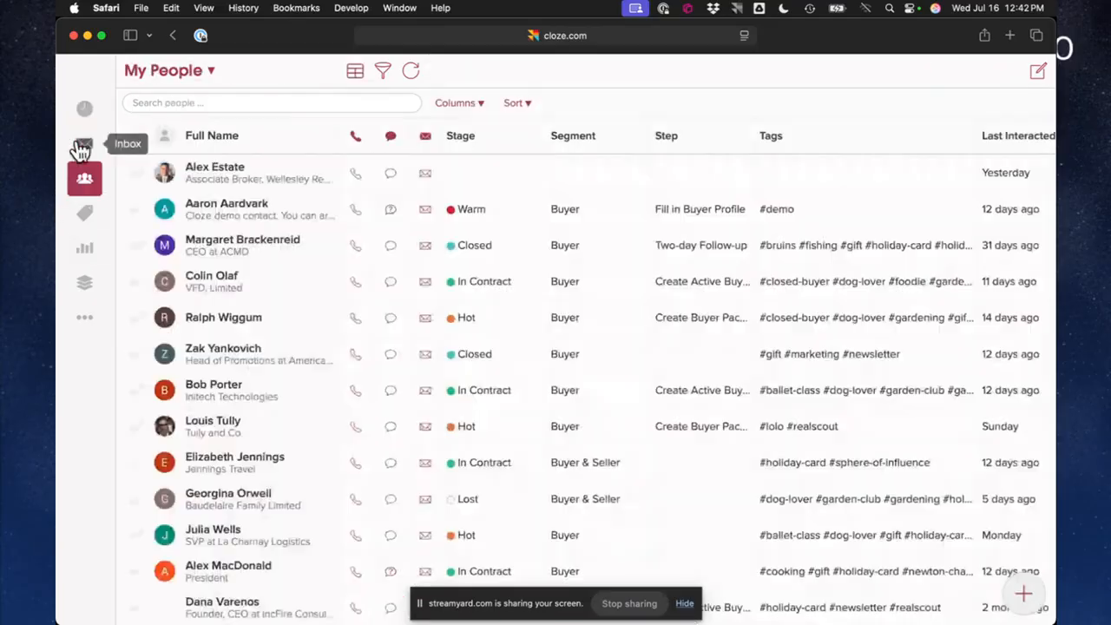
left_click(85, 109)
Switch to the PowerPoint slide show and advance past "Goal Tracking" to the "AI that nurtures, updates, and builds your database..." slide
key("ctrl+Up")
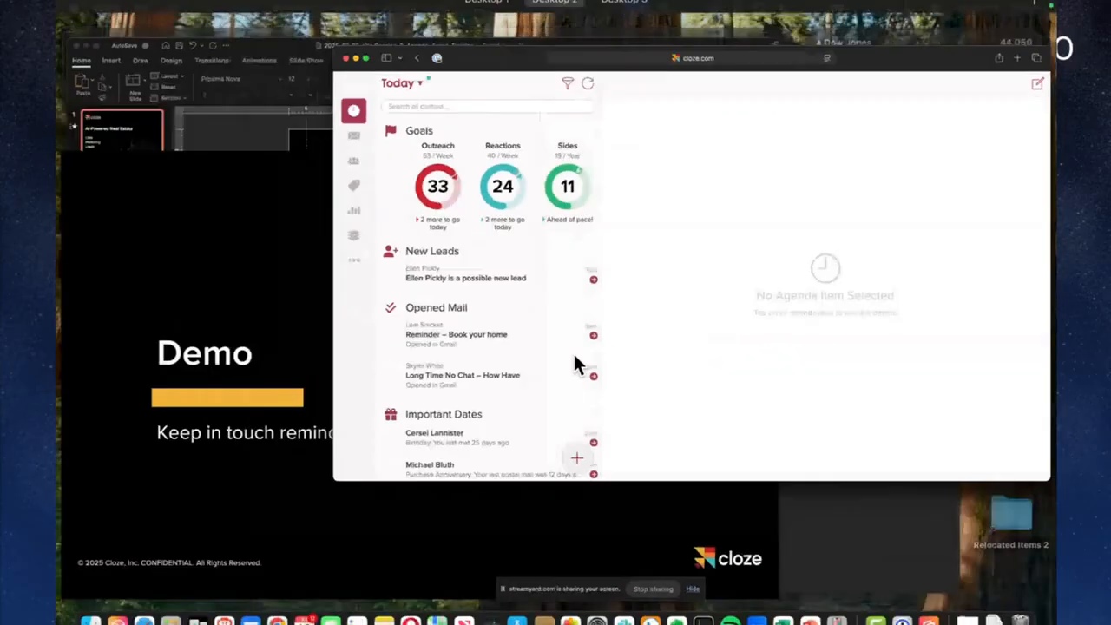
left_click(349, 393)
key("Right")
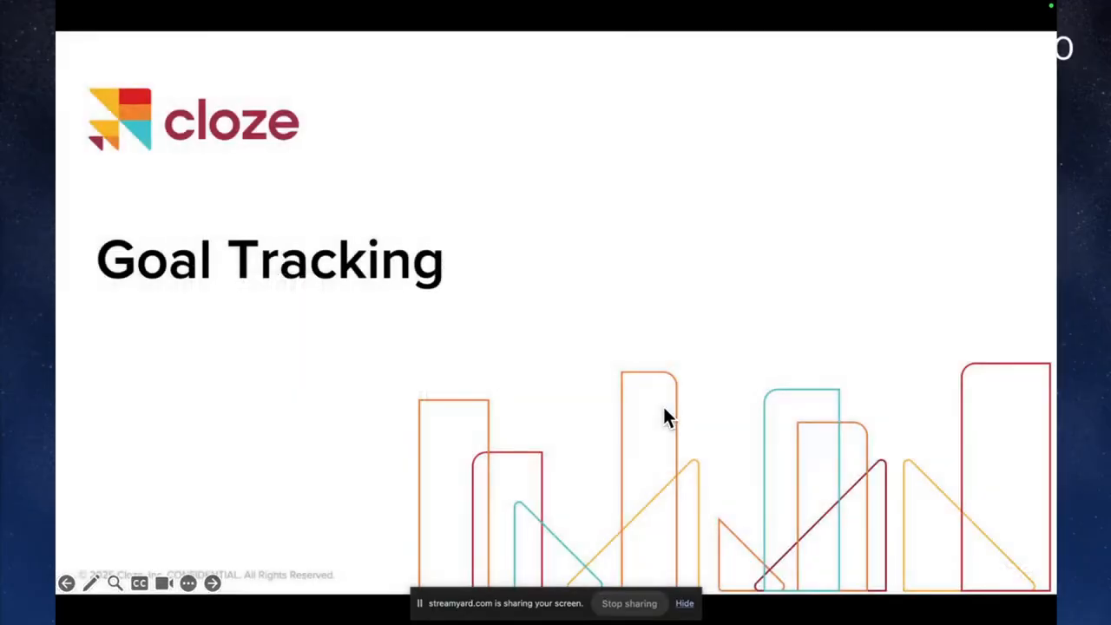
key("Right")
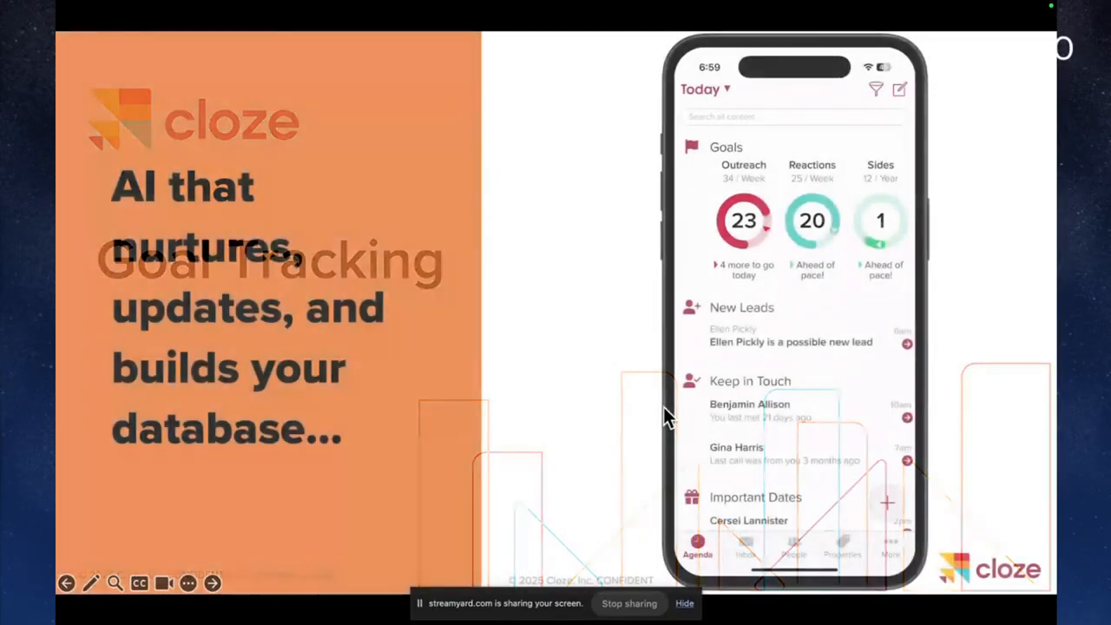